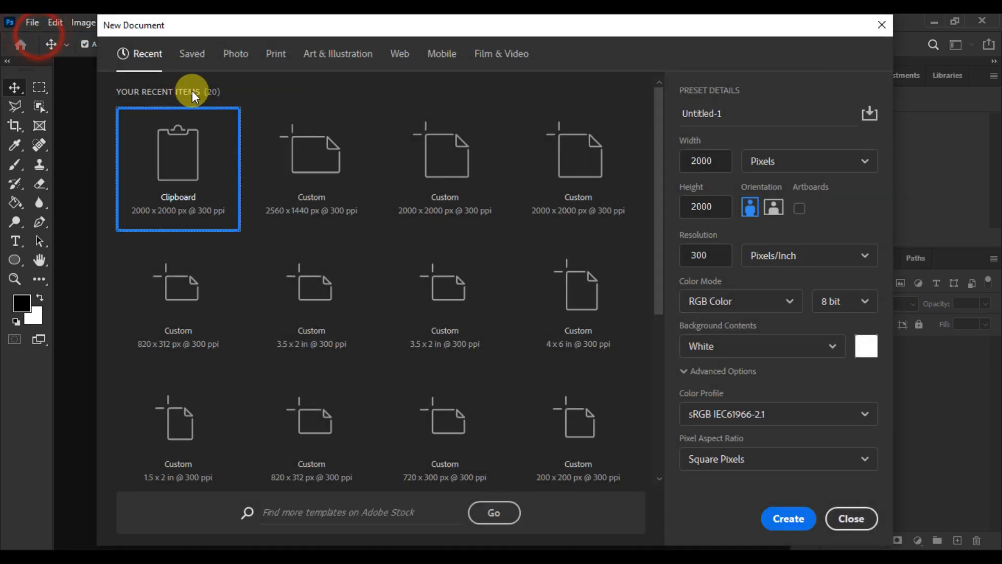
- Create a new document named Social Media Post Design at 2000 × 2000 pixels, 300 pixels/inch, in RGB Color with a white background
click(740, 113)
text(Social Me)
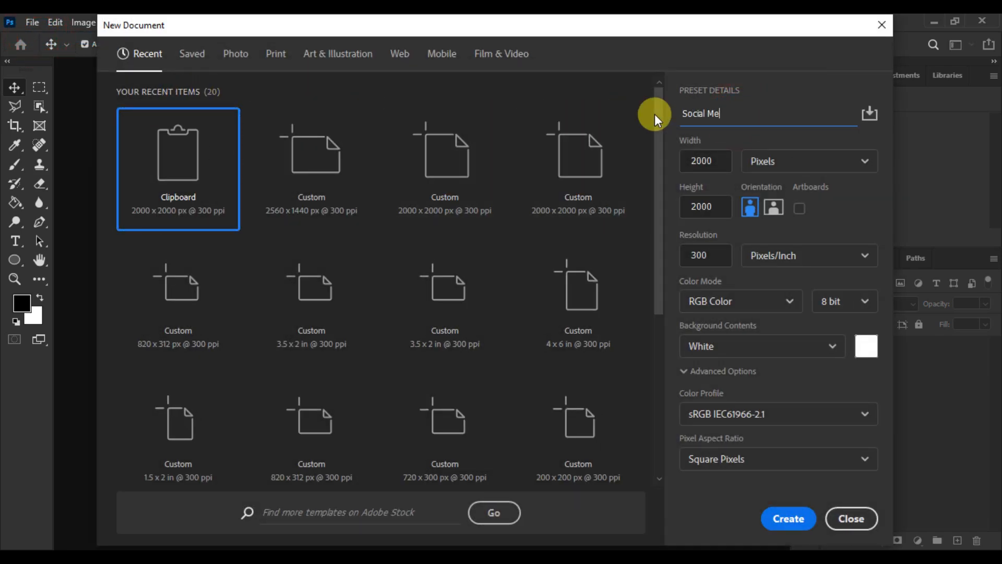
text(dia Post Design)
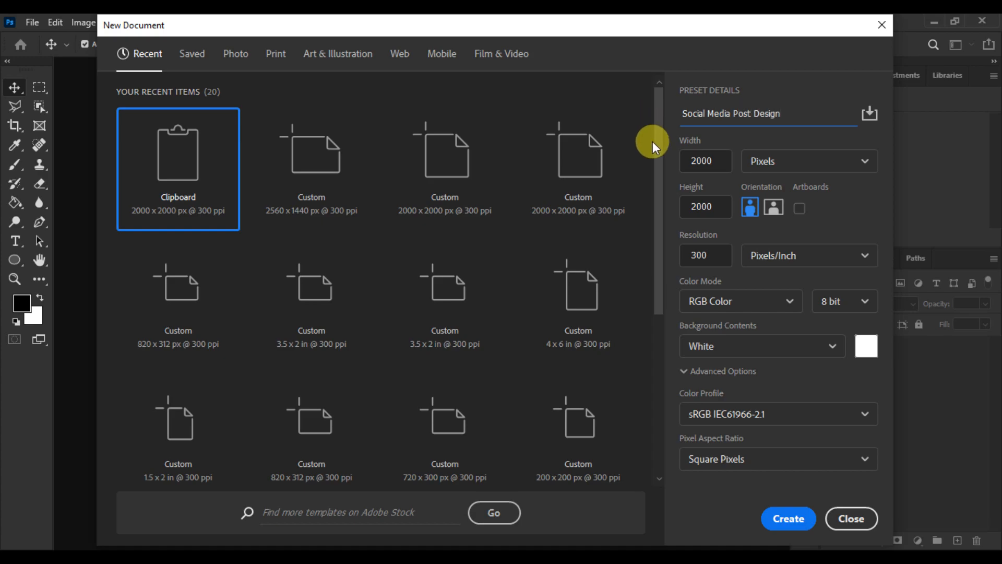
click(701, 160)
click(716, 206)
click(718, 254)
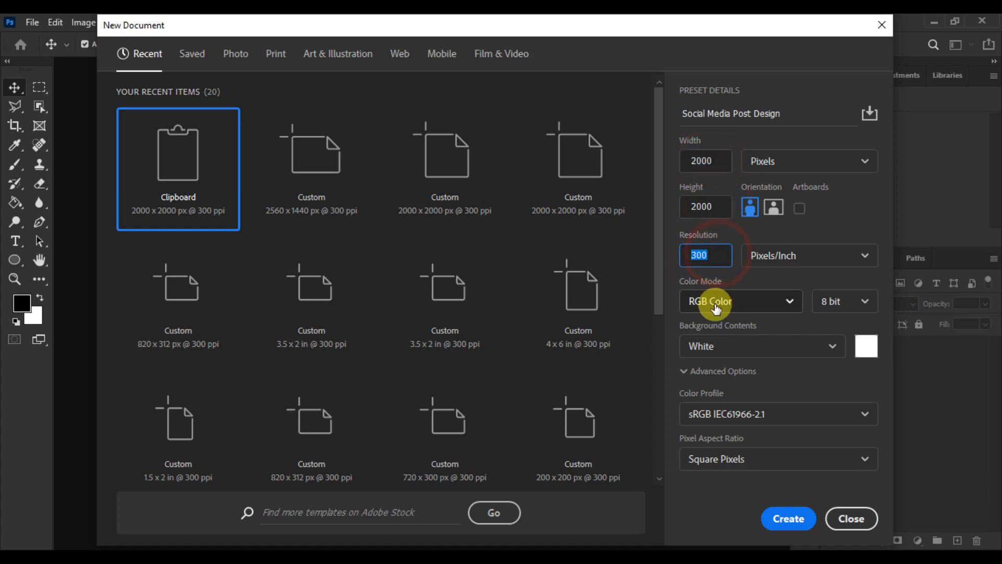
click(772, 516)
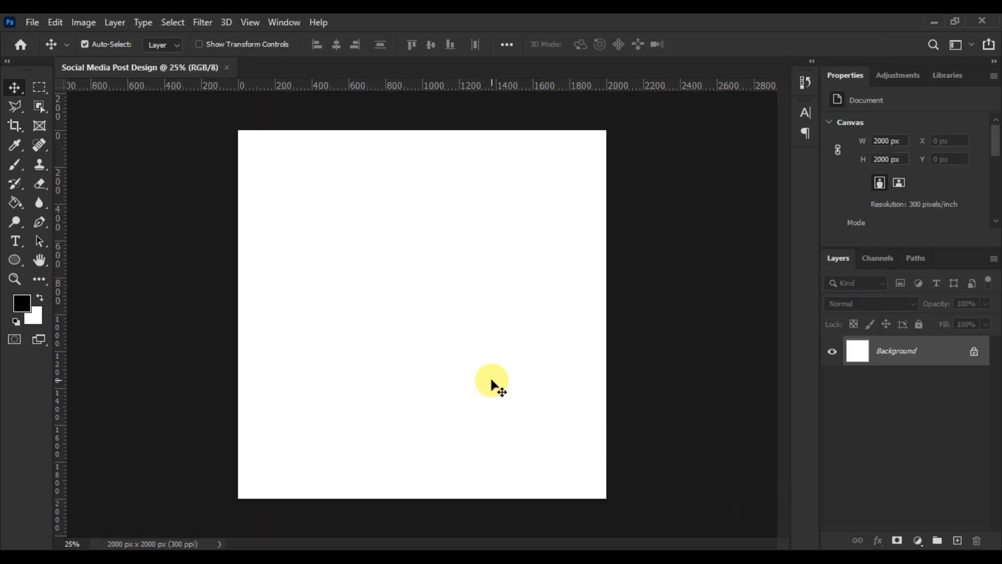
- Add a light grey solid color fill layer above the Background
click(919, 540)
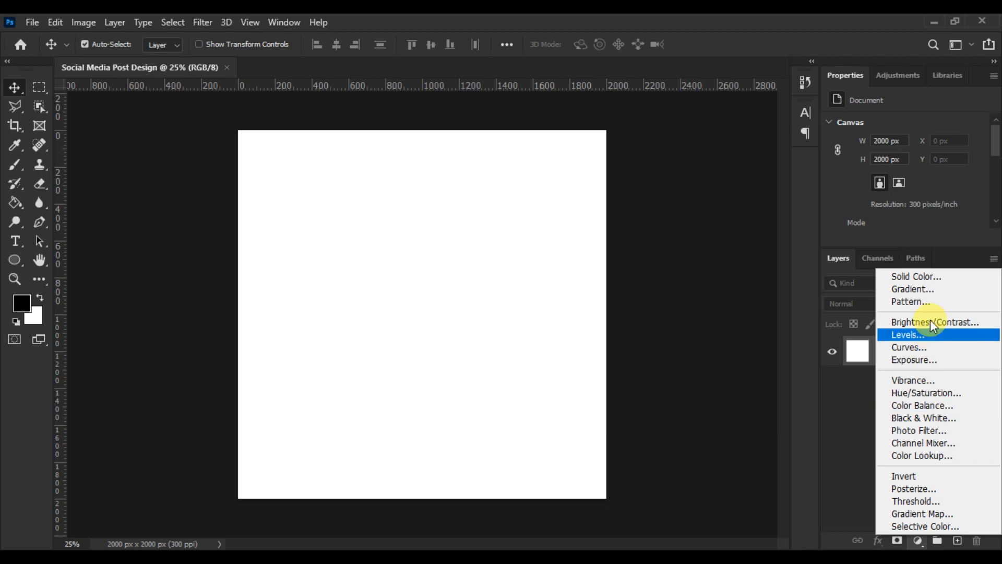
click(924, 279)
mouse_move(670, 216)
mouse_down()
mouse_move(595, 177)
mouse_move(606, 176)
mouse_up()
click(946, 155)
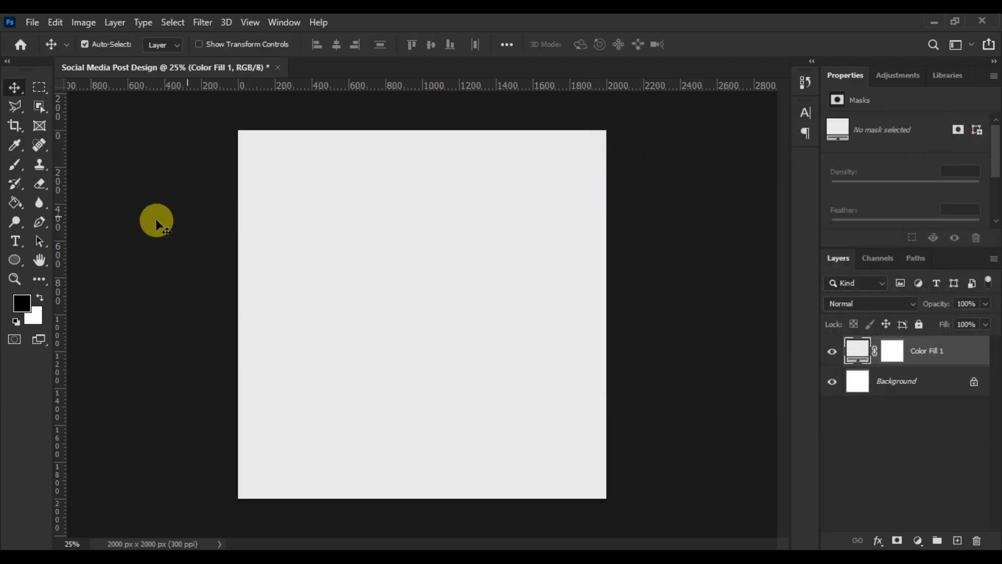
- Draw a closed wave-shaped path with the Pen tool across the middle of the canvas, extending past both side edges
click(40, 226)
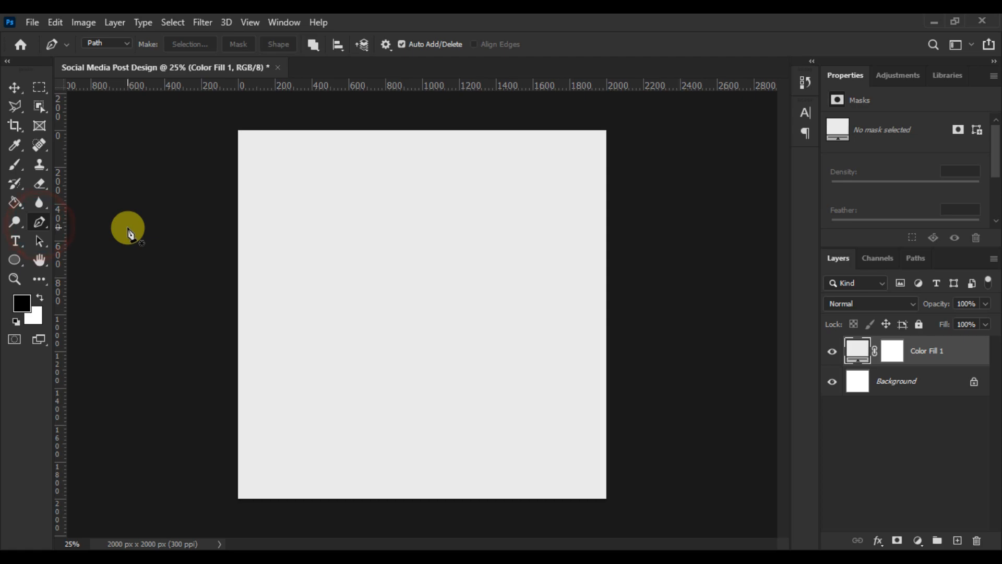
click(228, 219)
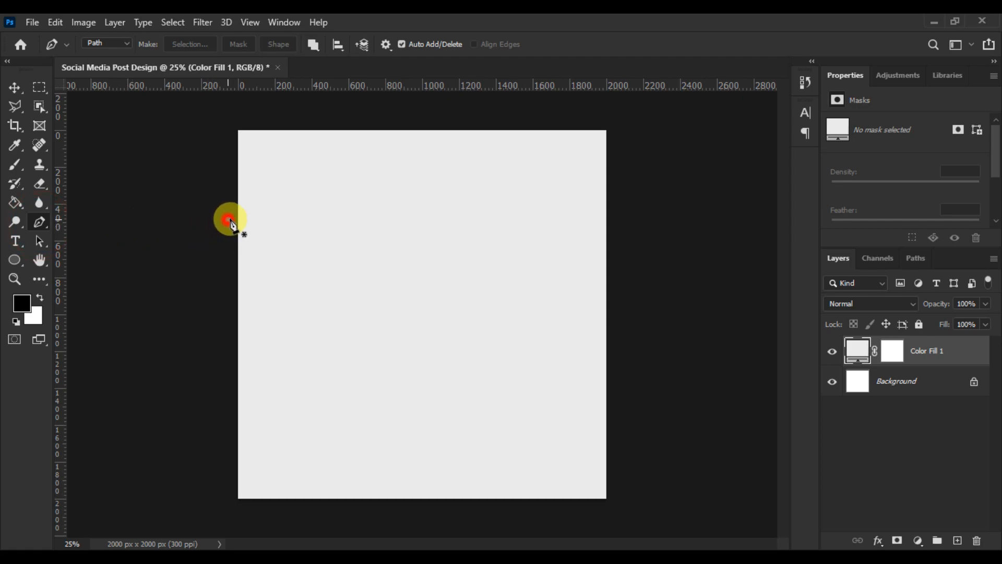
drag(427, 221, 501, 187)
drag(667, 274, 743, 371)
click(667, 274)
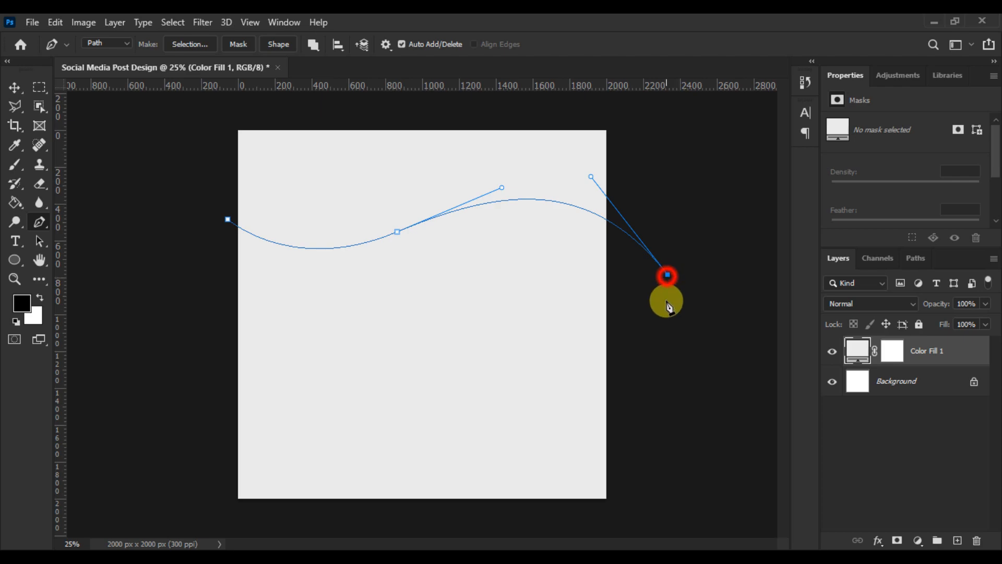
click(667, 436)
drag(415, 421, 250, 496)
drag(192, 346, 174, 315)
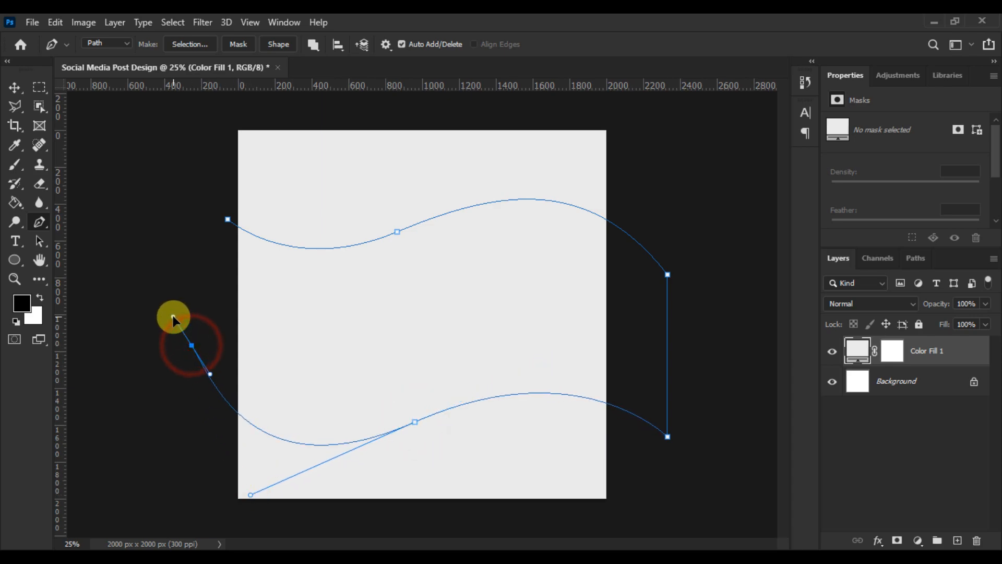
click(191, 345)
click(228, 220)
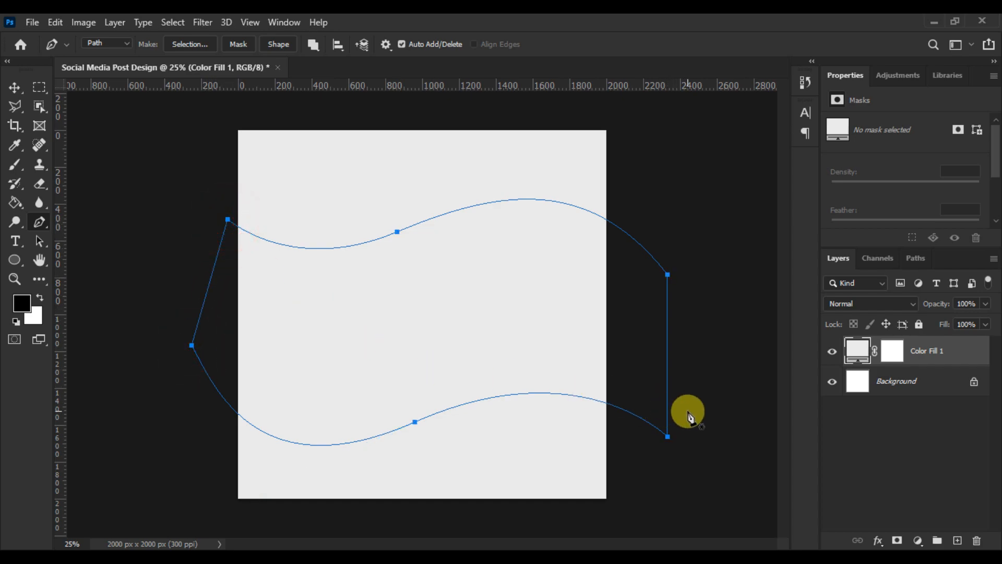
- Fill the wave path with a gradient fill layer using the pink-to-purple preset
click(917, 540)
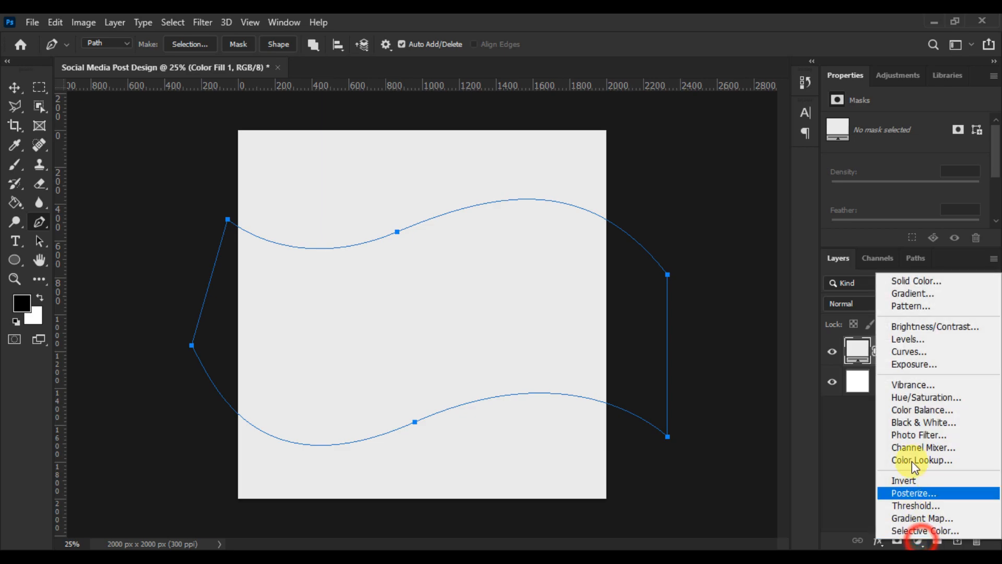
click(901, 290)
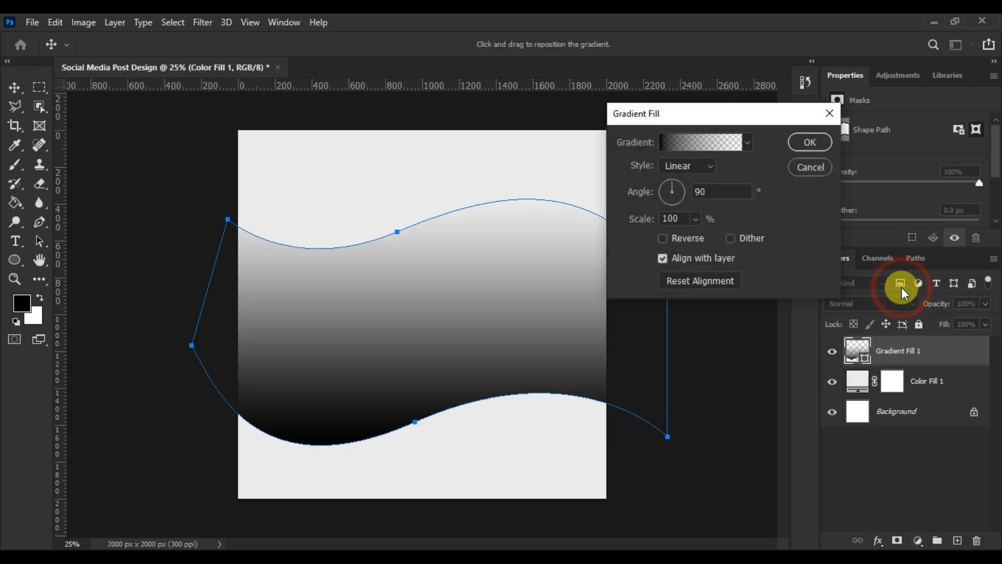
click(746, 142)
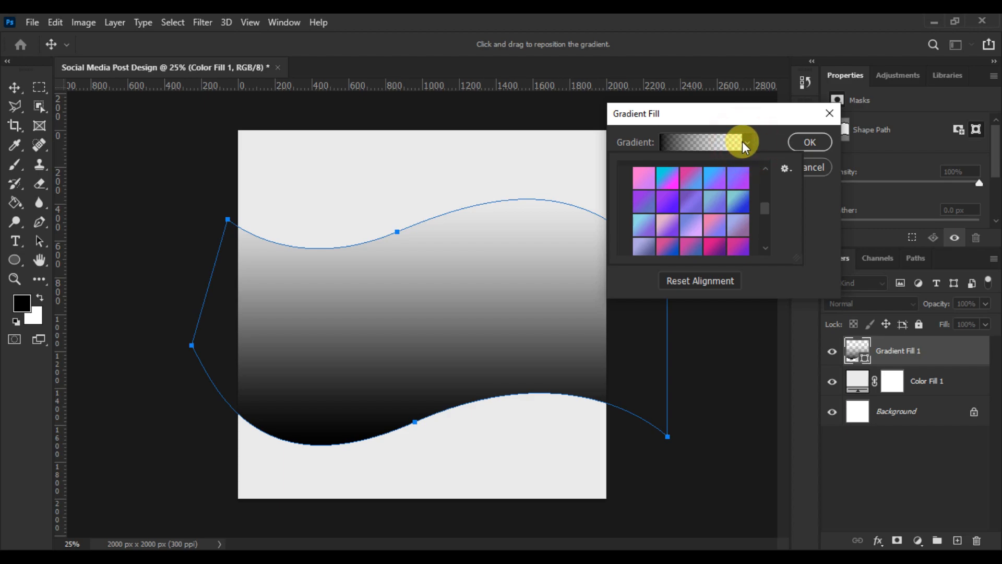
click(667, 225)
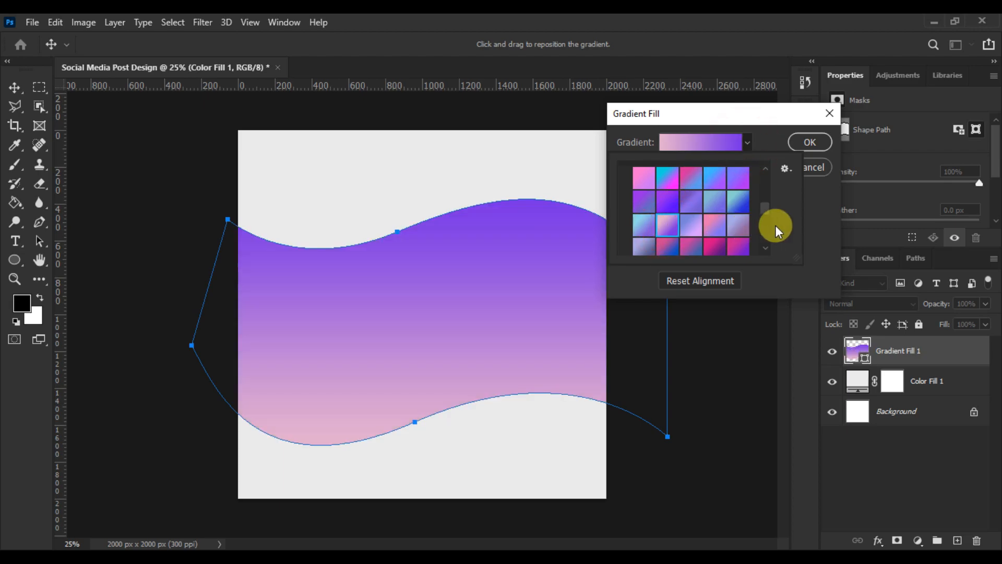
click(813, 225)
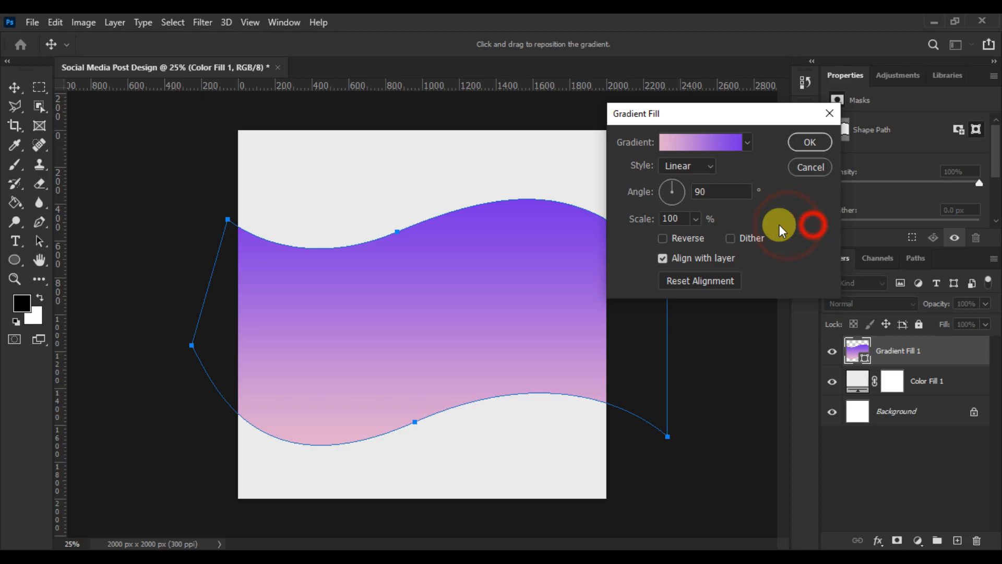
- Reverse the wave's gradient and set its angle to 132.17°
click(682, 238)
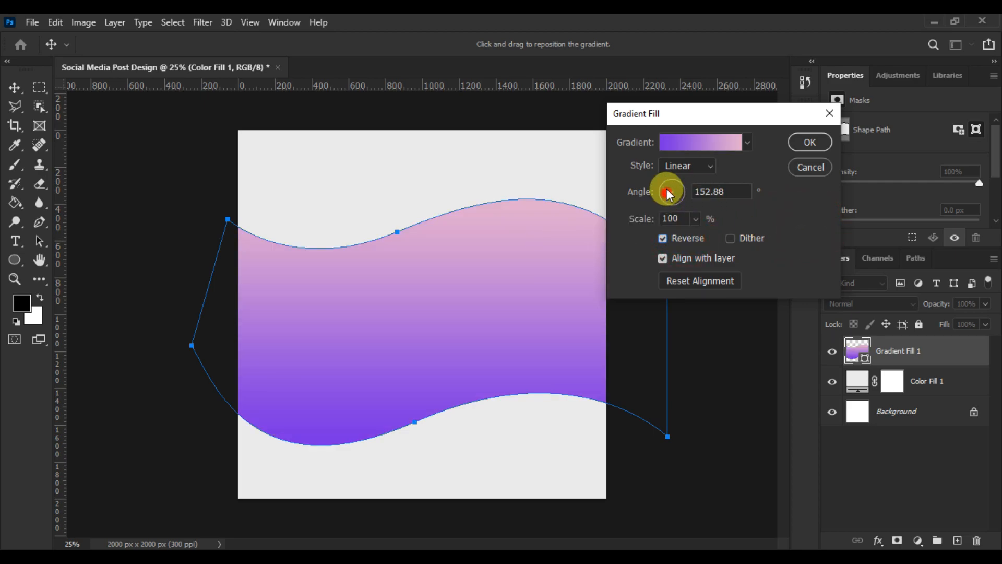
mouse_move(666, 187)
mouse_down()
mouse_move(679, 189)
mouse_move(675, 198)
mouse_move(663, 184)
mouse_up()
drag(574, 312, 471, 346)
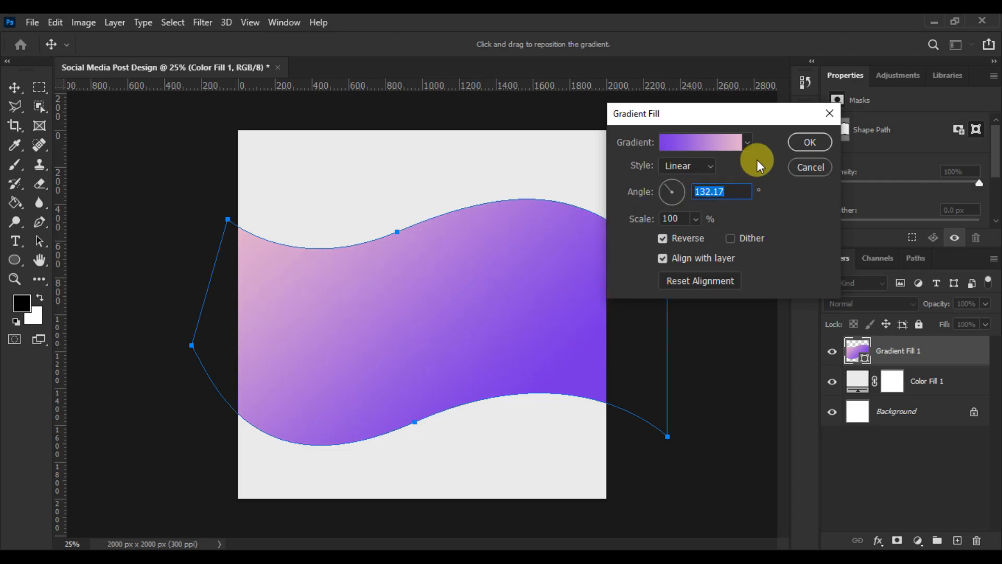
click(804, 141)
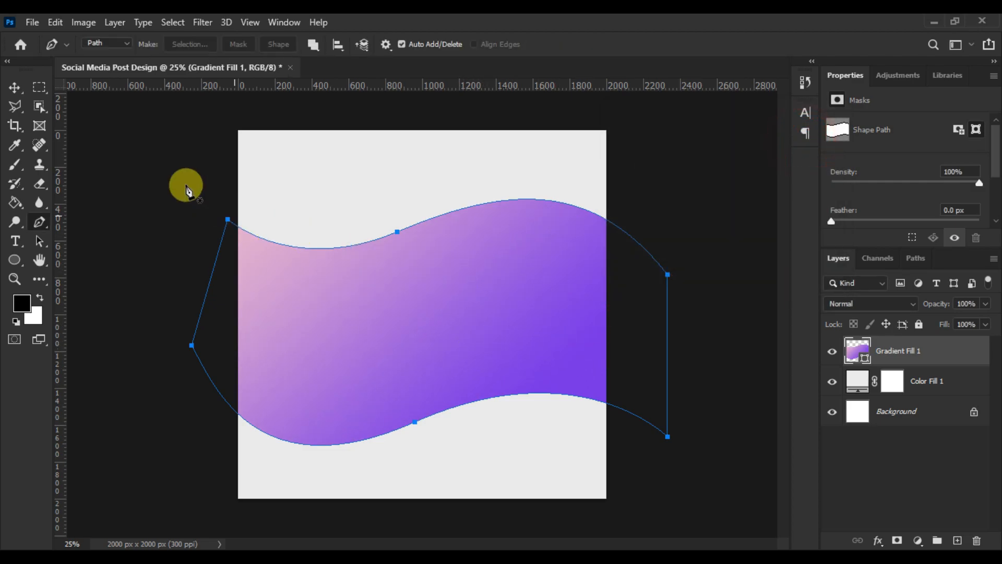
- Move the gradient wave slightly lower on the canvas
click(14, 87)
drag(338, 297, 328, 286)
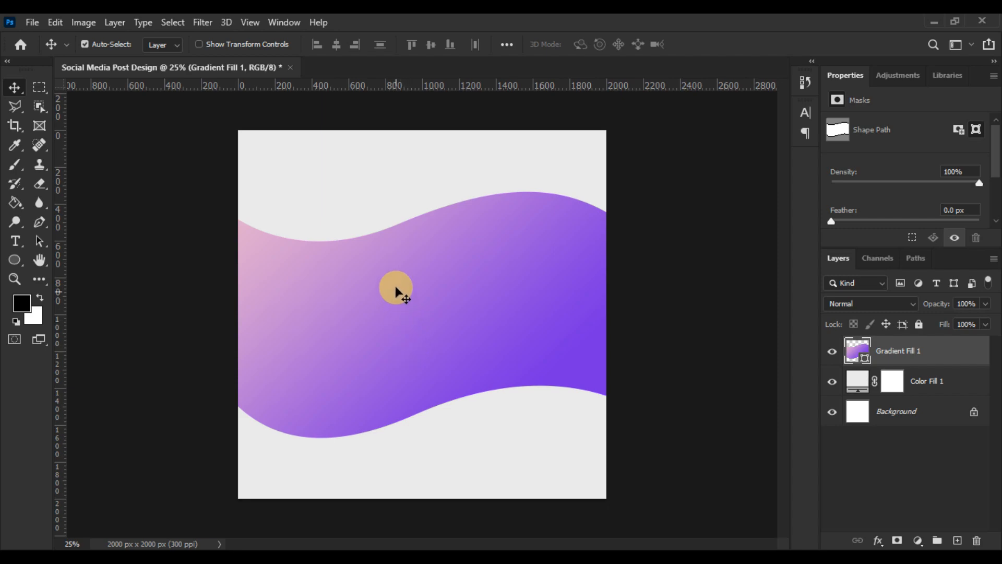
drag(398, 270, 396, 295)
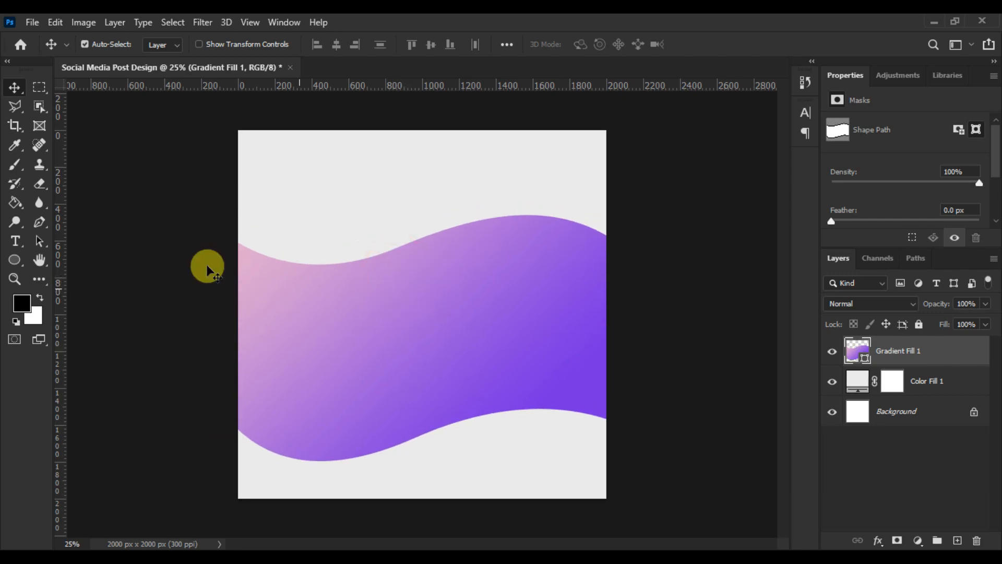
- Deselect all layers and start a new Pen path just outside the canvas's left edge, above the gradient wave
click(39, 222)
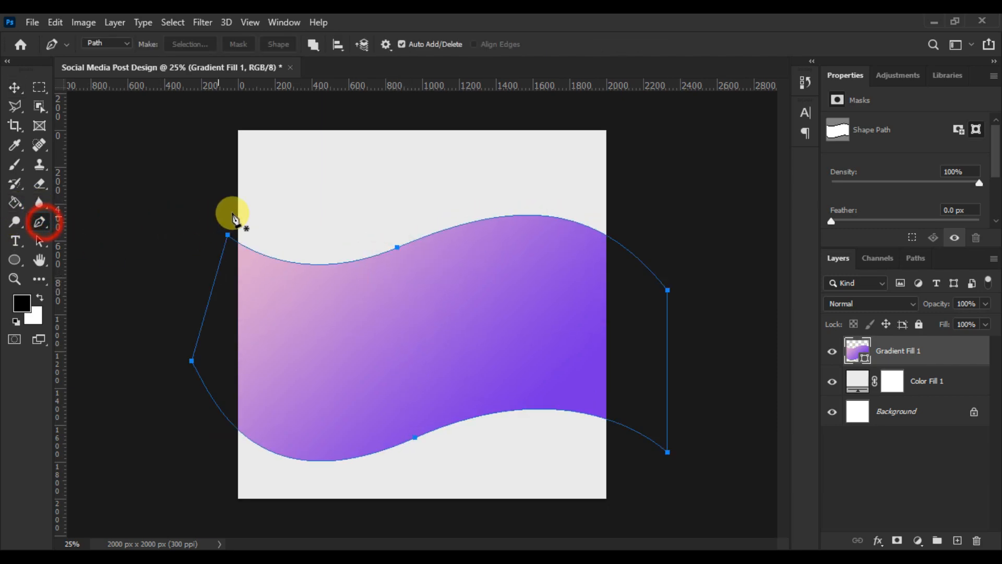
click(830, 466)
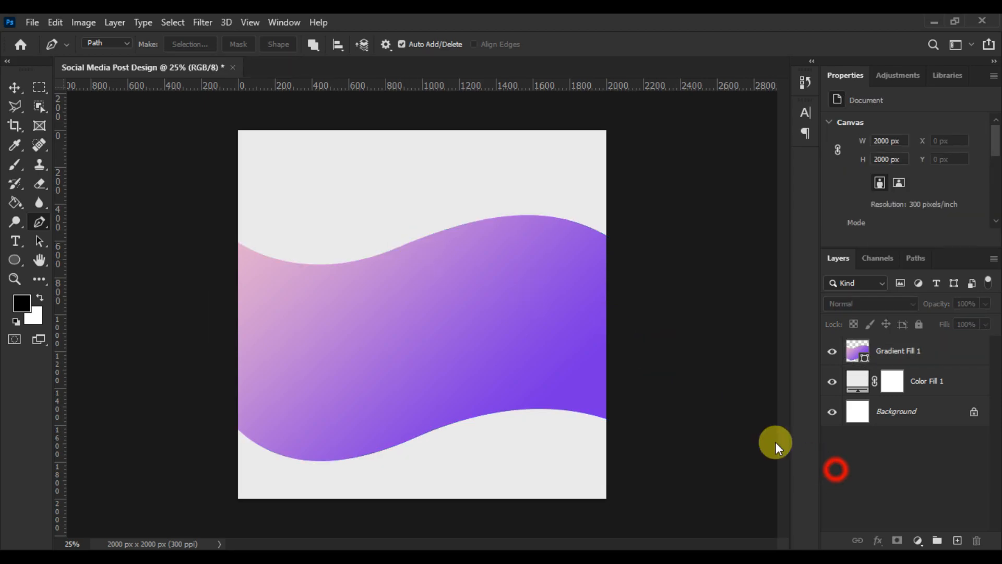
click(232, 188)
drag(396, 207, 496, 153)
drag(546, 272, 550, 280)
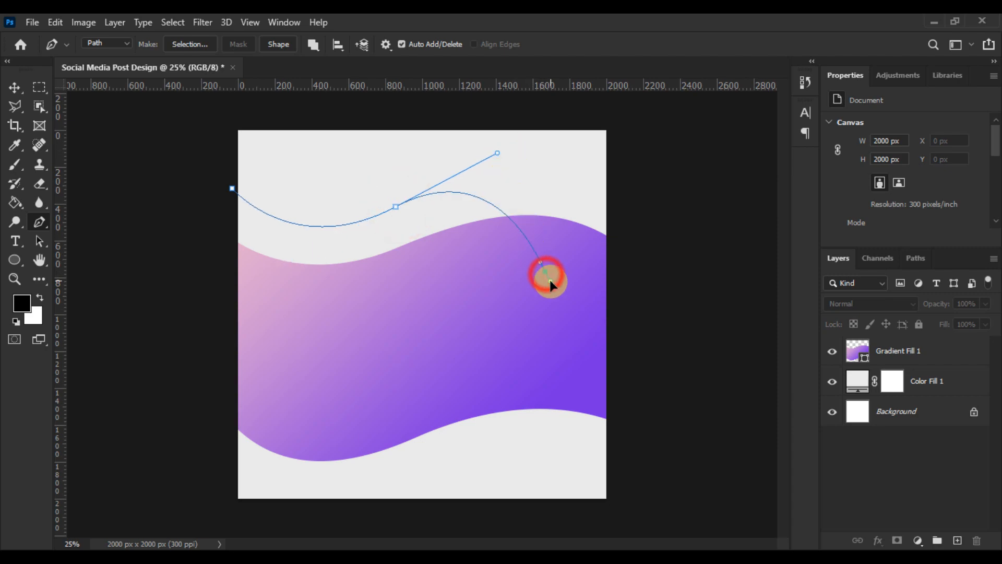
key(ctrl+z)
drag(629, 290, 616, 290)
key(ctrl+z)
key(ctrl+z)
drag(375, 209, 407, 197)
drag(542, 269, 579, 315)
key(ctrl+z)
drag(580, 258, 687, 342)
key(ctrl+z)
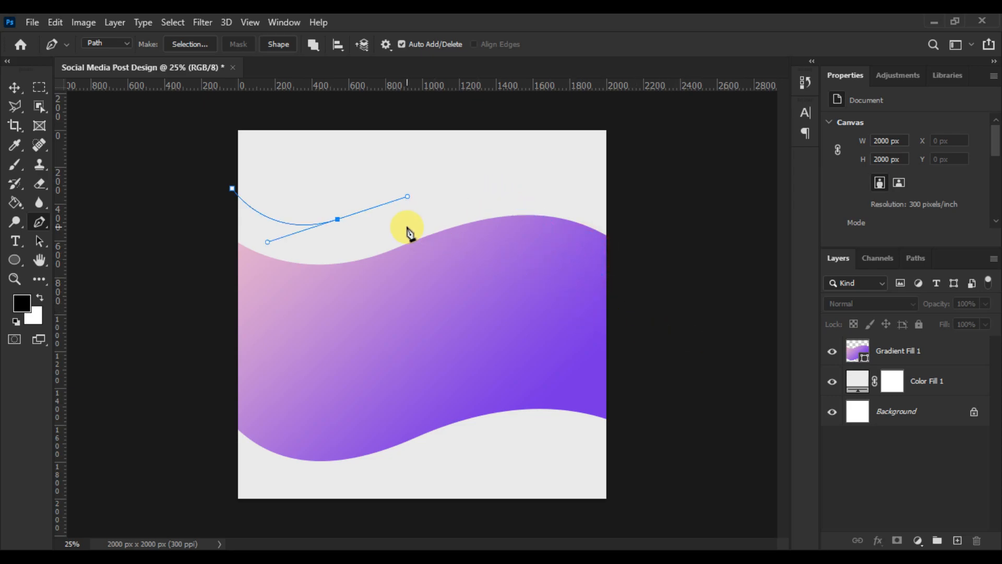
drag(418, 193, 439, 196)
drag(545, 275, 590, 302)
key(ctrl+z)
drag(595, 243, 683, 299)
key(ctrl+z)
key(ctrl+z)
- Complete the second wave path with a dip and a hump ending over the large wave's right part, and close it beyond the left edge
drag(375, 201, 415, 174)
drag(580, 276, 612, 319)
key(ctrl+z)
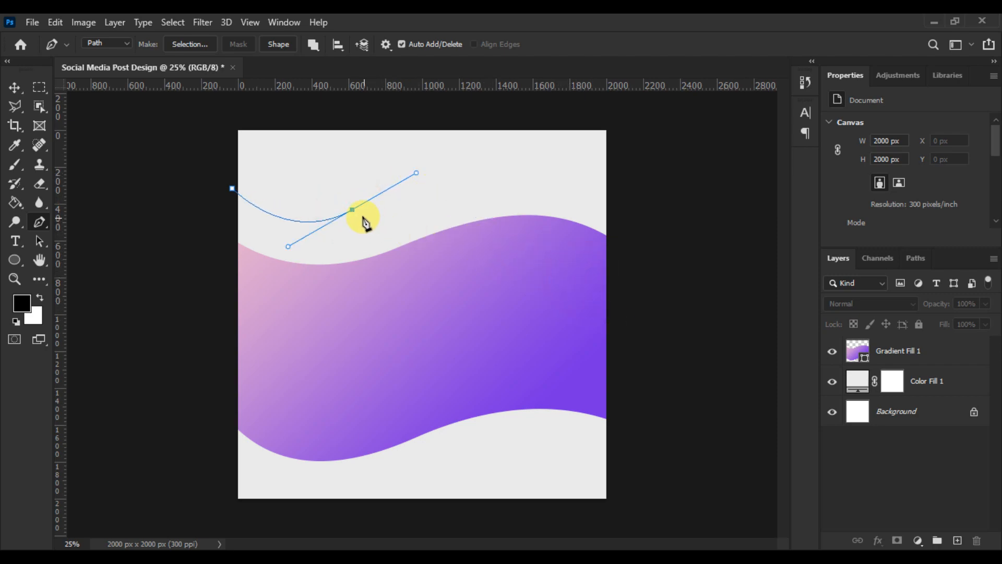
click(352, 209)
drag(569, 264, 648, 386)
mouse_move(367, 214)
mouse_down()
mouse_move(375, 213)
mouse_move(362, 212)
mouse_up()
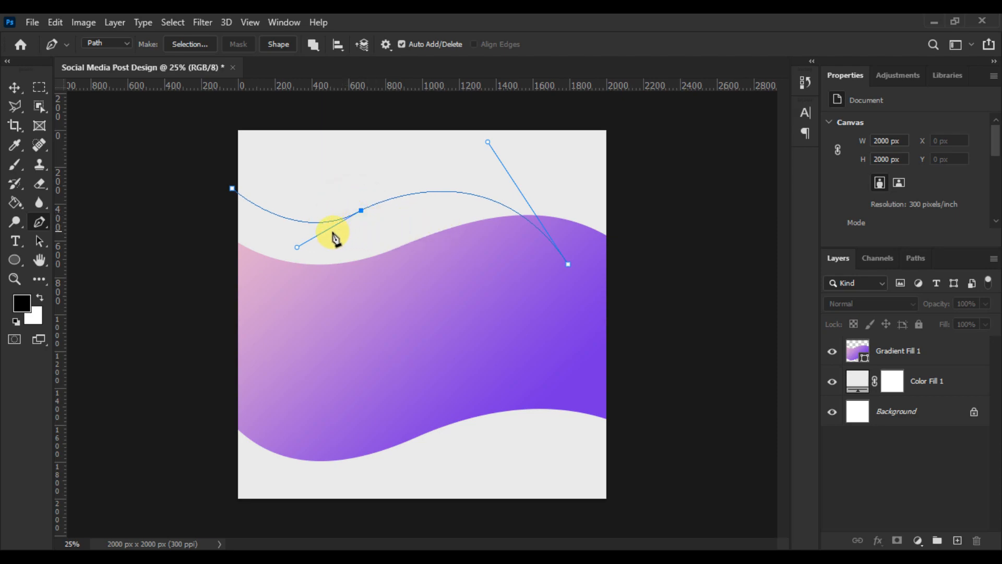
click(567, 269)
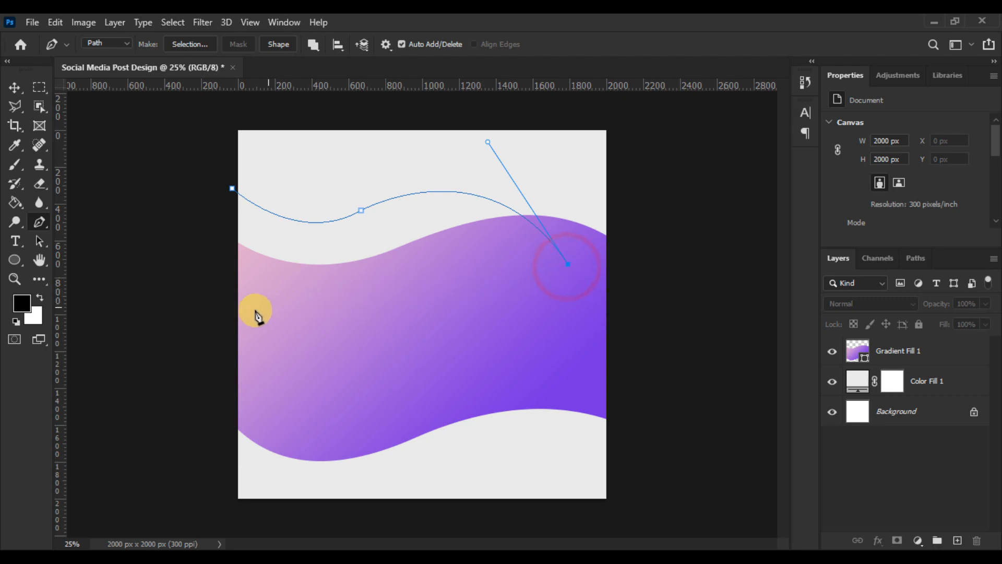
click(204, 311)
click(232, 188)
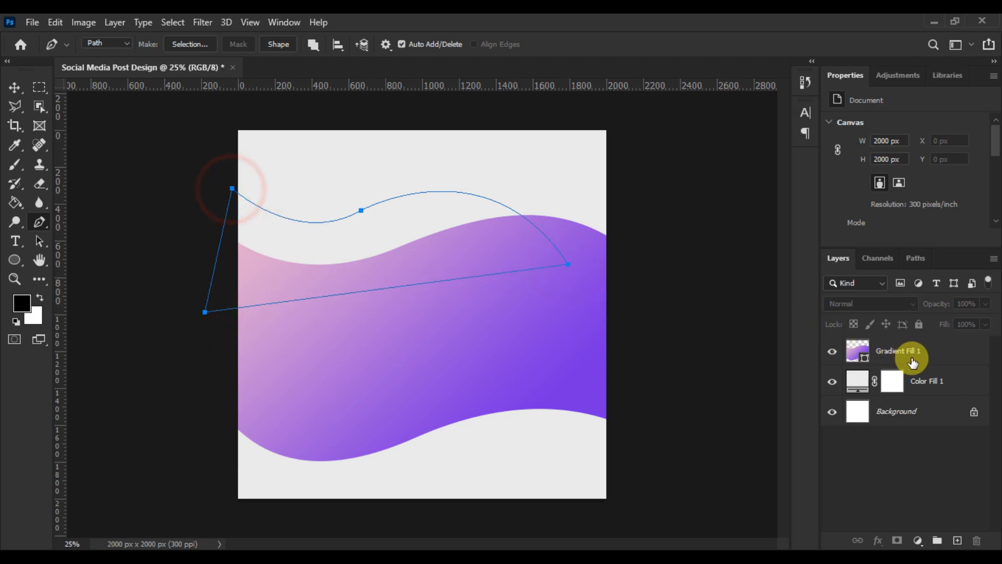
- Fill the second wave path with a gradient fill layer using the same pink-to-purple preset
click(918, 540)
click(899, 296)
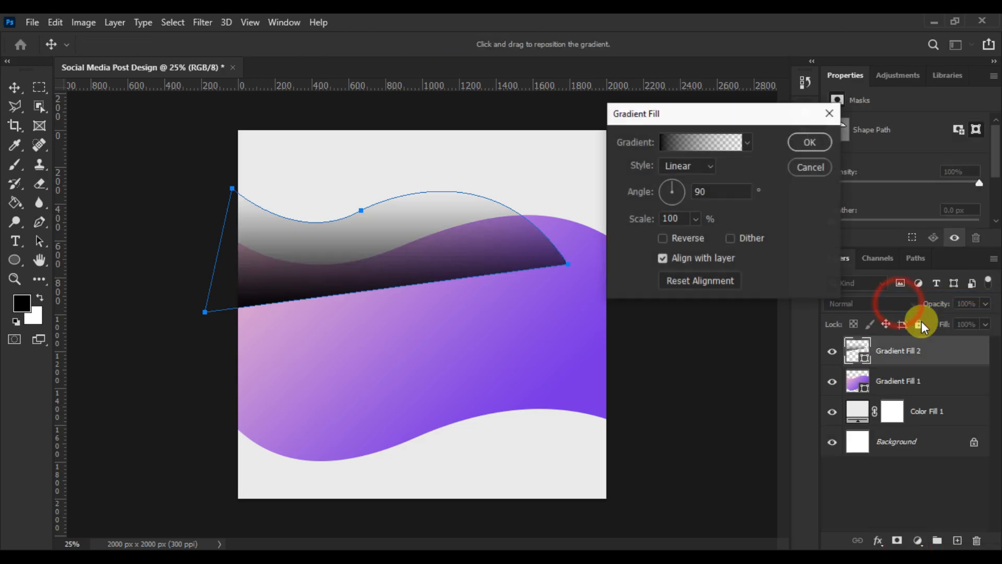
click(742, 142)
click(668, 224)
click(809, 142)
- Move the smaller wave's gradient layer beneath the large wave's layer
drag(914, 353, 914, 393)
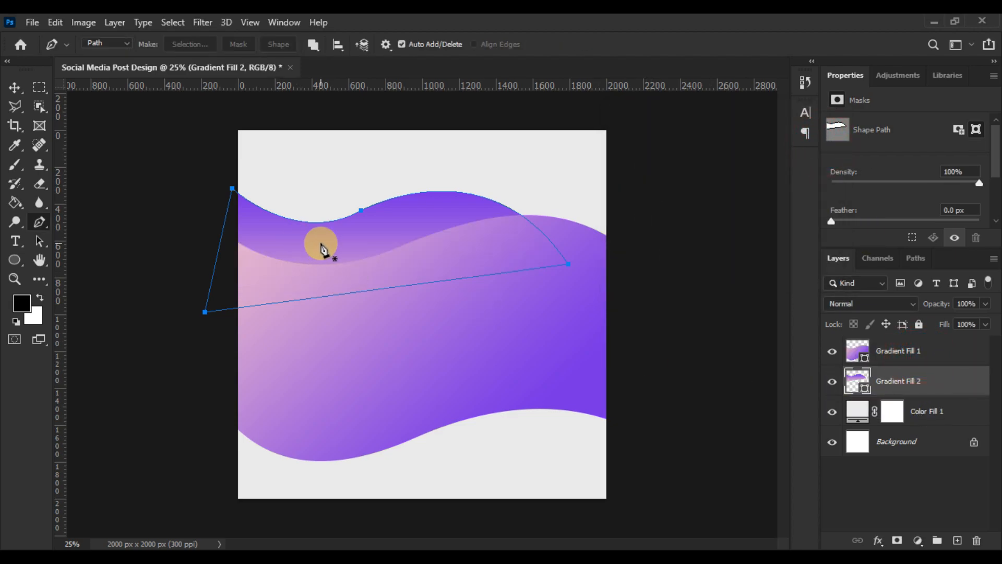
click(14, 89)
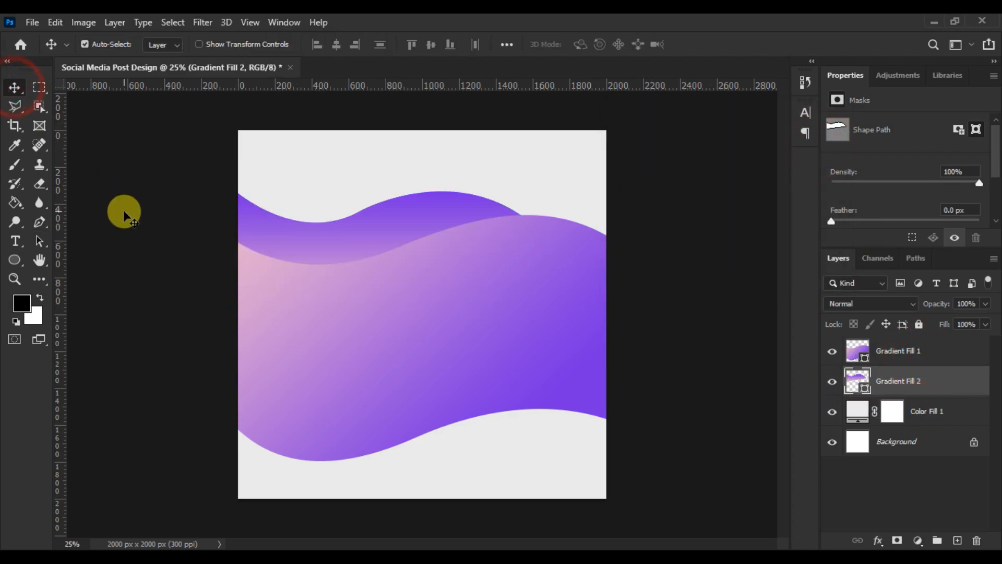
key(ctrl+plus)
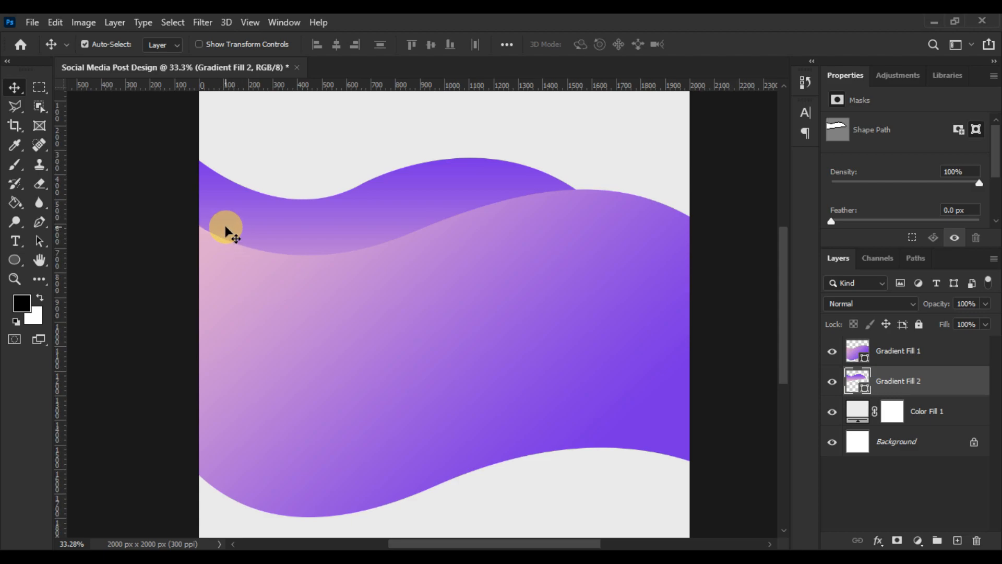
- Bring the smaller wave's gradient layer back above the large wave's layer
click(876, 382)
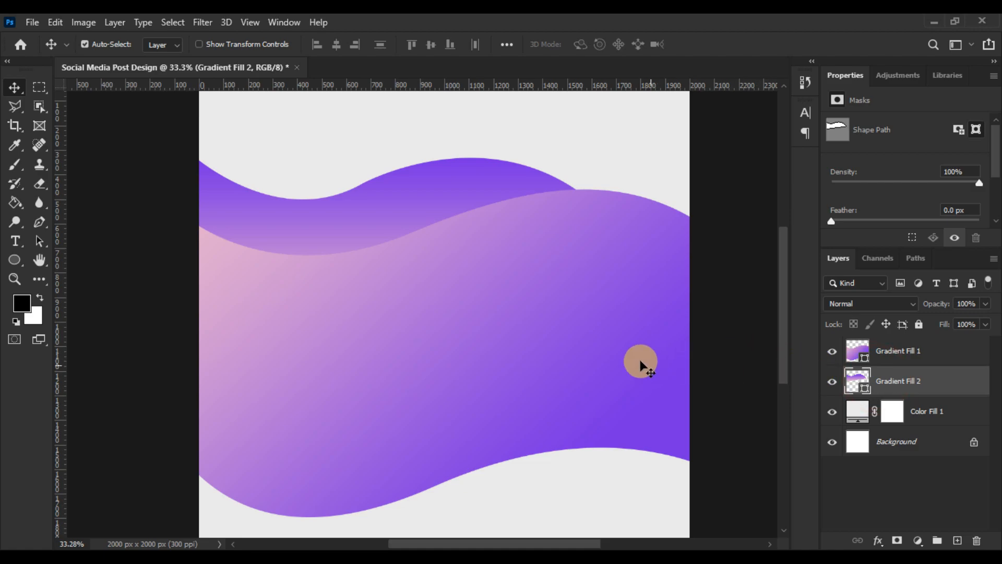
key(ctrl+minus)
key(ctrl+bracketright)
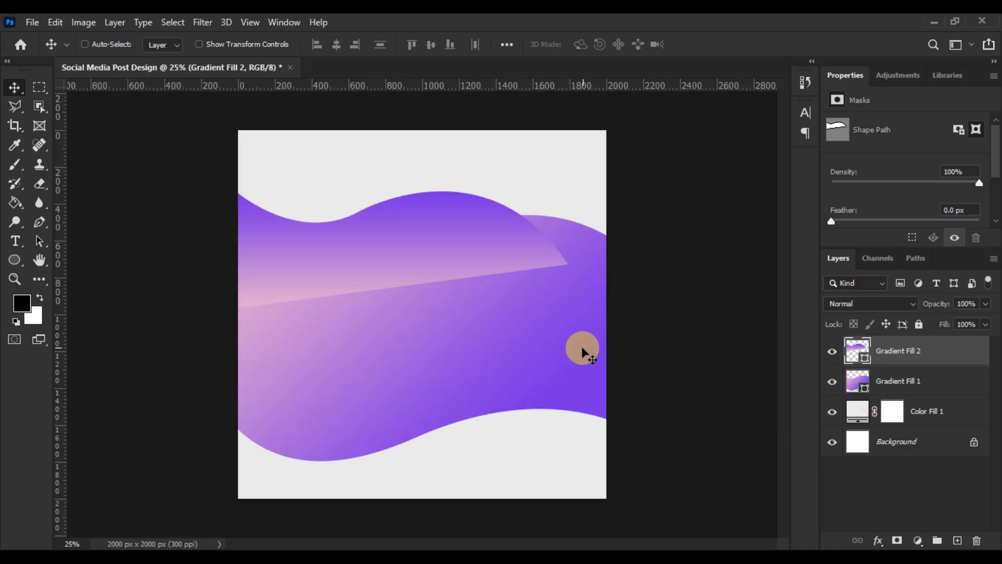
- Delete the smaller wave's gradient layer and refill its path with a new gradient fill using the pink-to-purple preset
key(Delete)
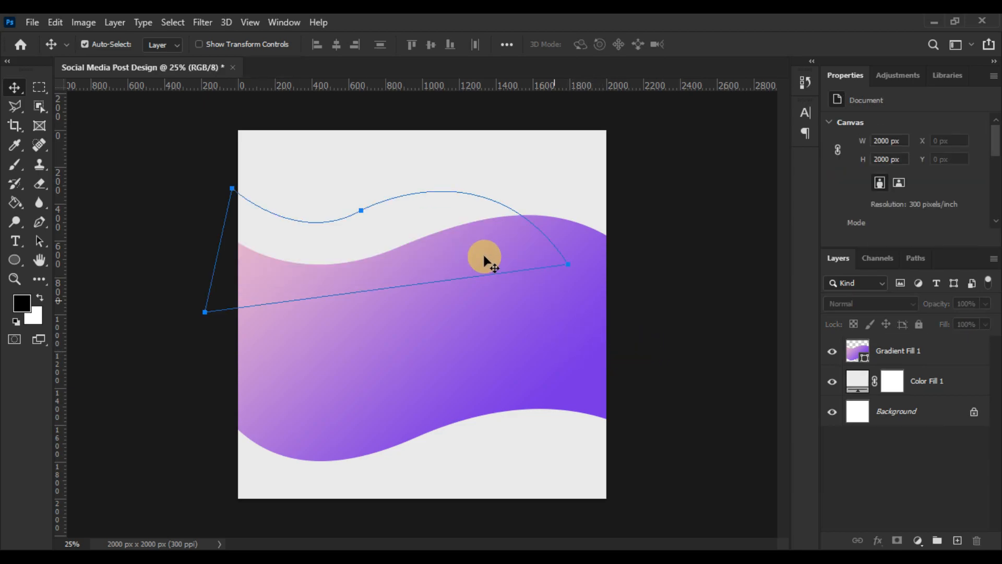
click(918, 541)
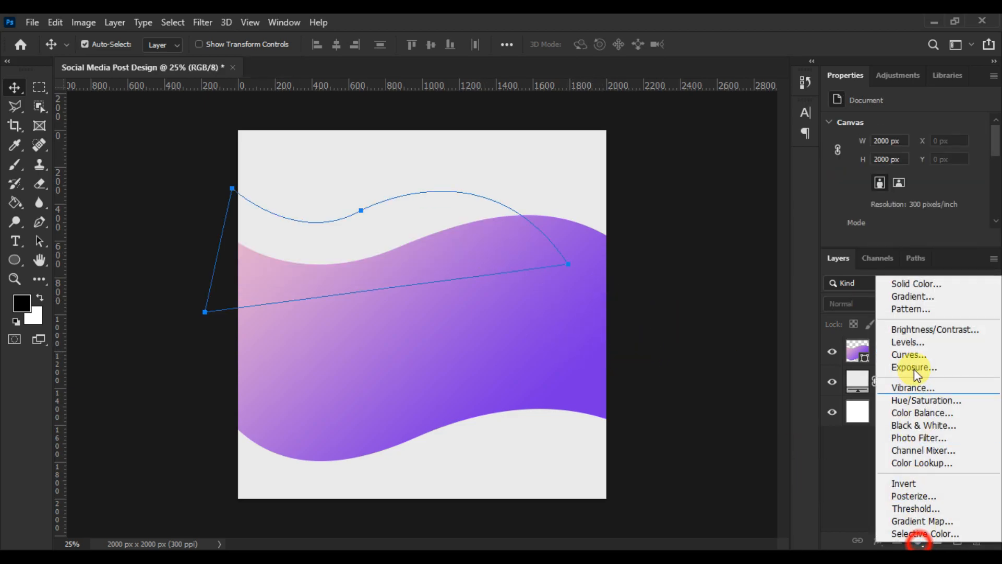
click(905, 298)
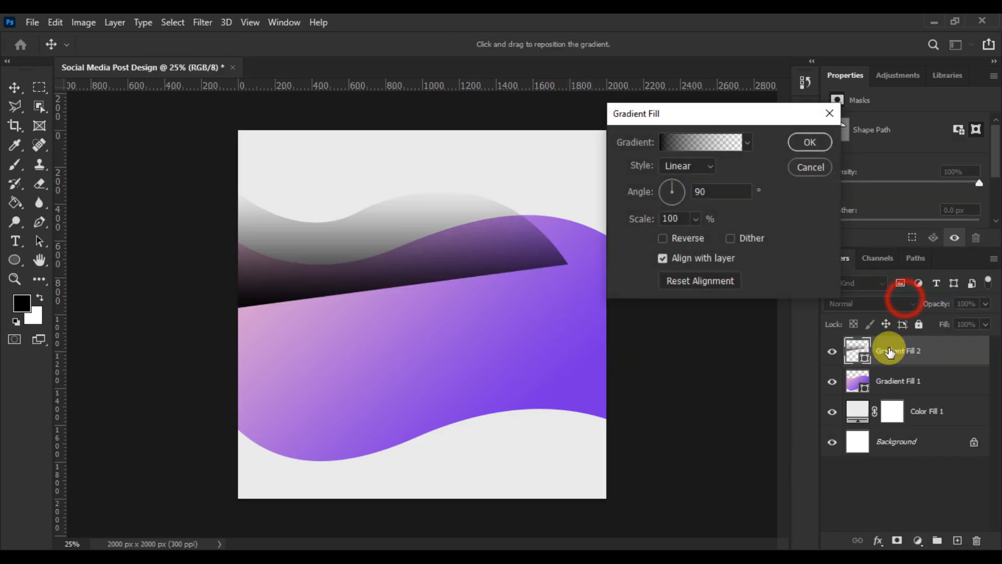
click(741, 143)
click(669, 224)
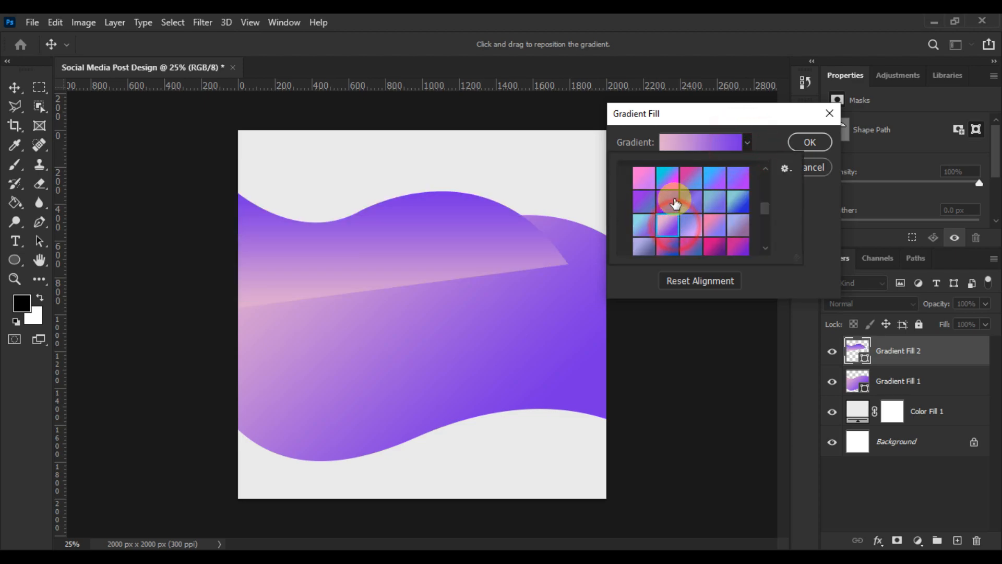
click(813, 211)
- Set the smaller wave's gradient angle to 131.6° so the purple starts at its left end
click(670, 191)
mouse_move(669, 190)
mouse_down()
mouse_move(678, 183)
mouse_move(665, 173)
mouse_up()
click(665, 173)
click(765, 119)
drag(712, 117, 665, 108)
drag(622, 174, 633, 170)
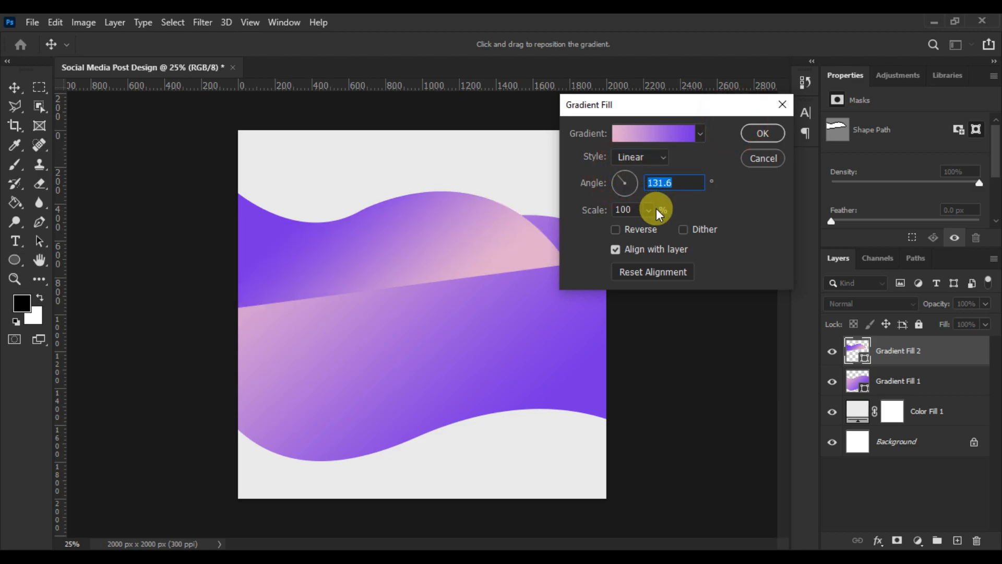
- Set the smaller wave's gradient scale to 210% and apply the fill
click(757, 236)
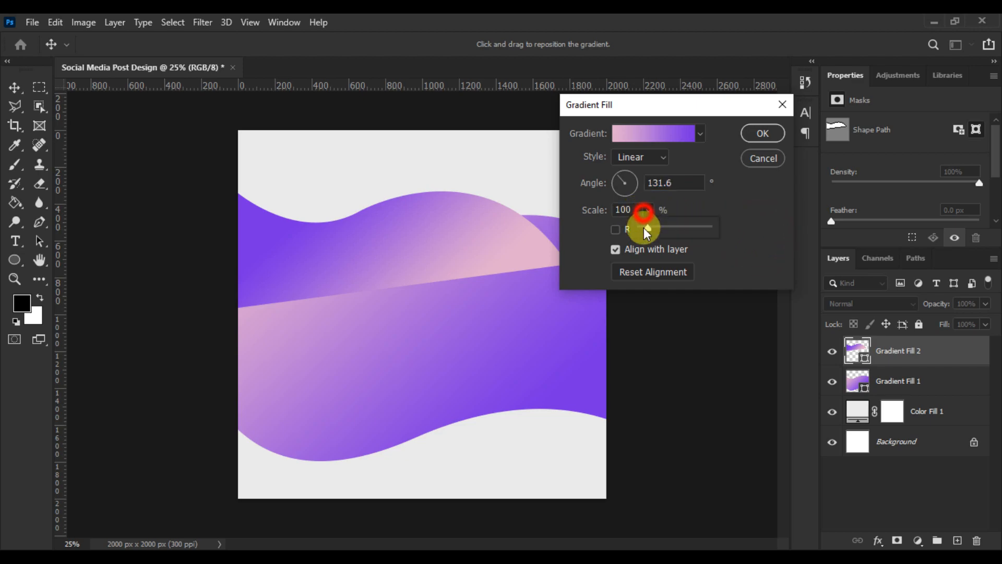
drag(666, 231, 672, 231)
click(424, 247)
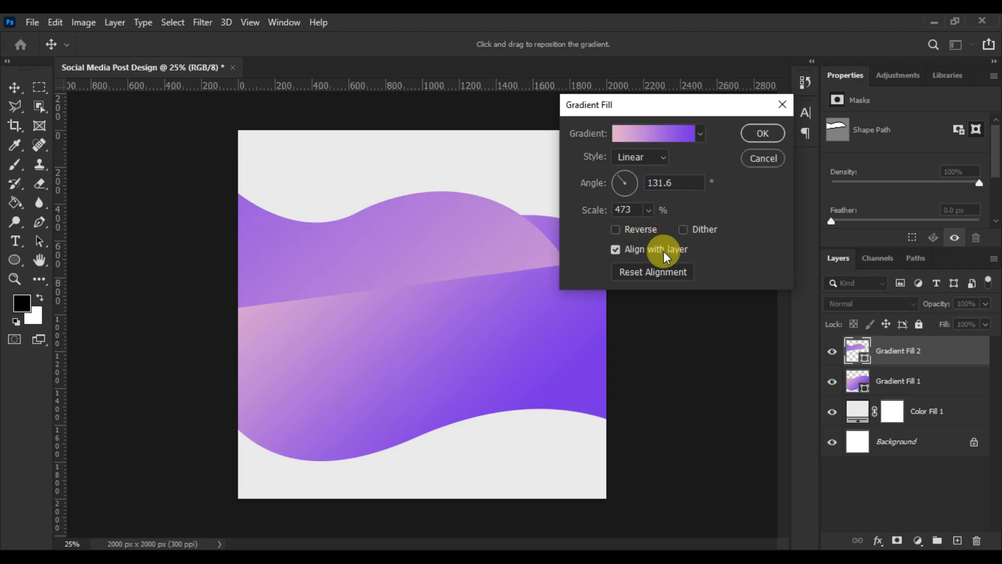
click(647, 210)
drag(658, 227, 626, 232)
click(488, 240)
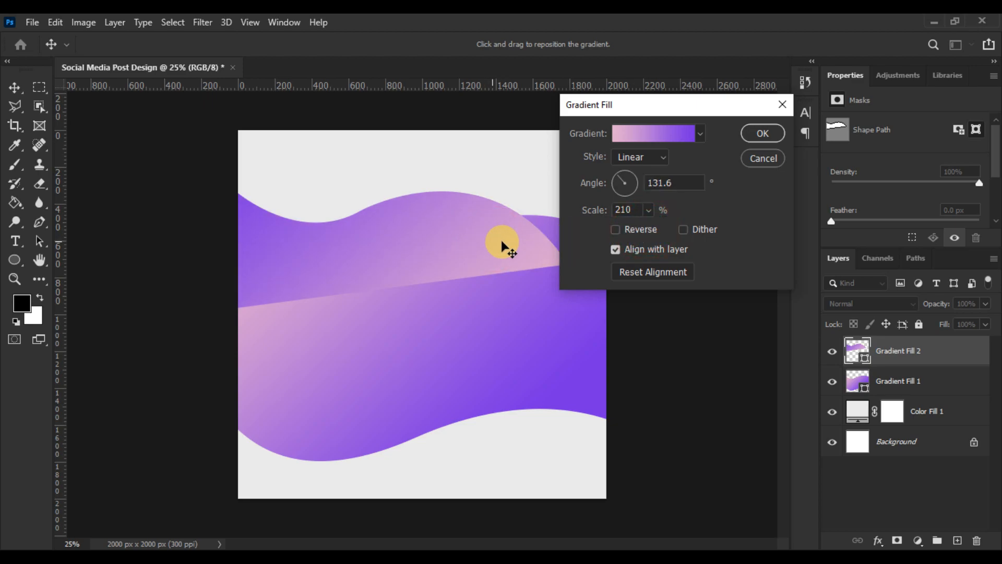
click(762, 133)
- Move the Gradient Fill 2 layer beneath Gradient Fill 1 so the smaller wave sits behind the large one
drag(909, 363, 916, 398)
scroll(377, 267, up, 2)
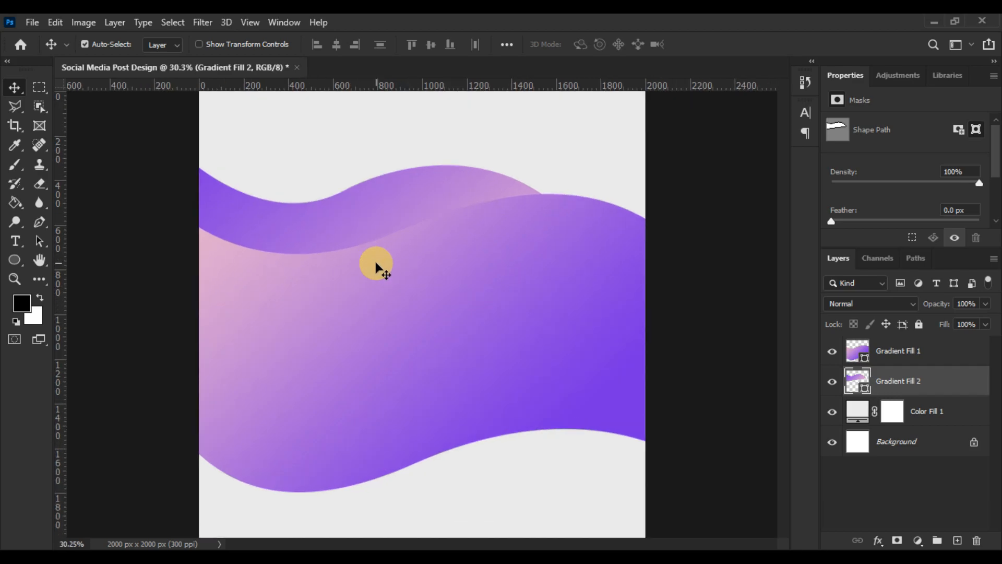
scroll(377, 268, down, 1)
scroll(375, 267, up, 1)
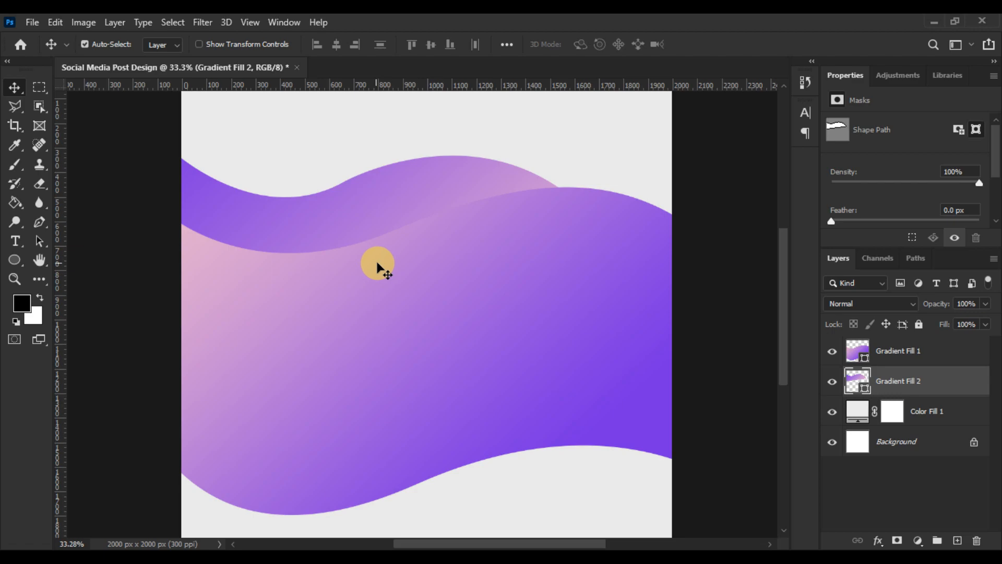
- Add a black drop shadow to the large wave with 78% opacity, 0 px distance and 125 px size
right_click(935, 354)
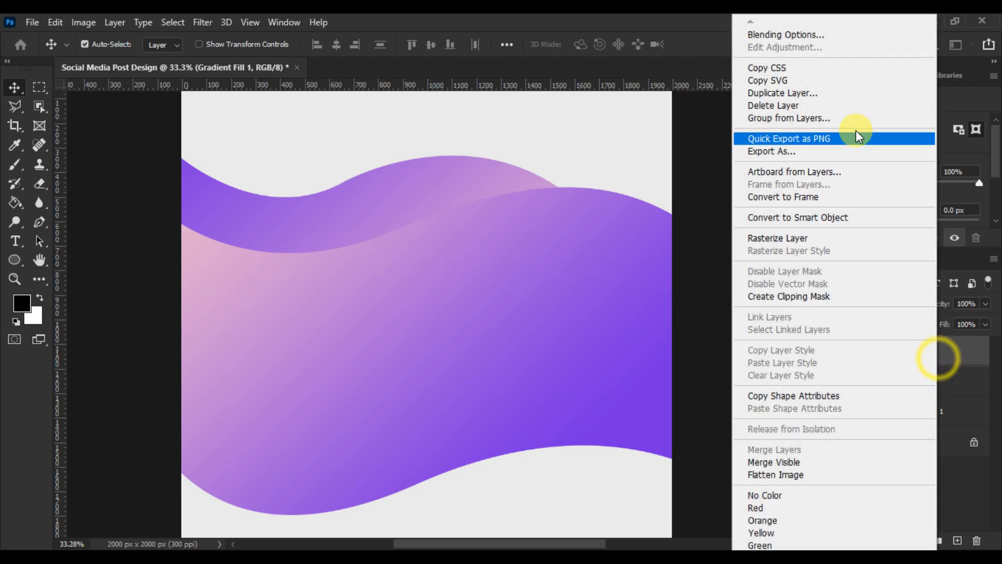
click(809, 35)
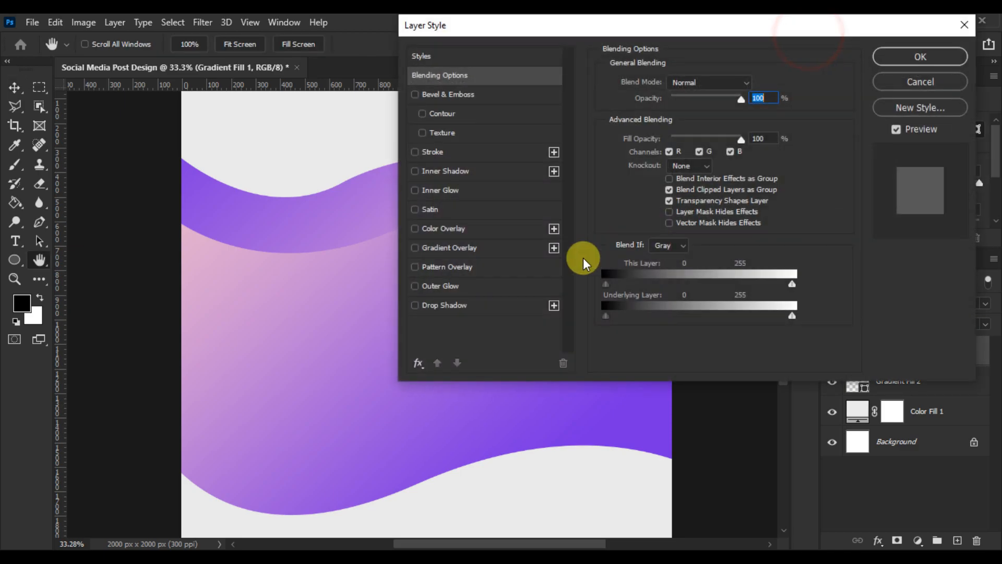
click(440, 305)
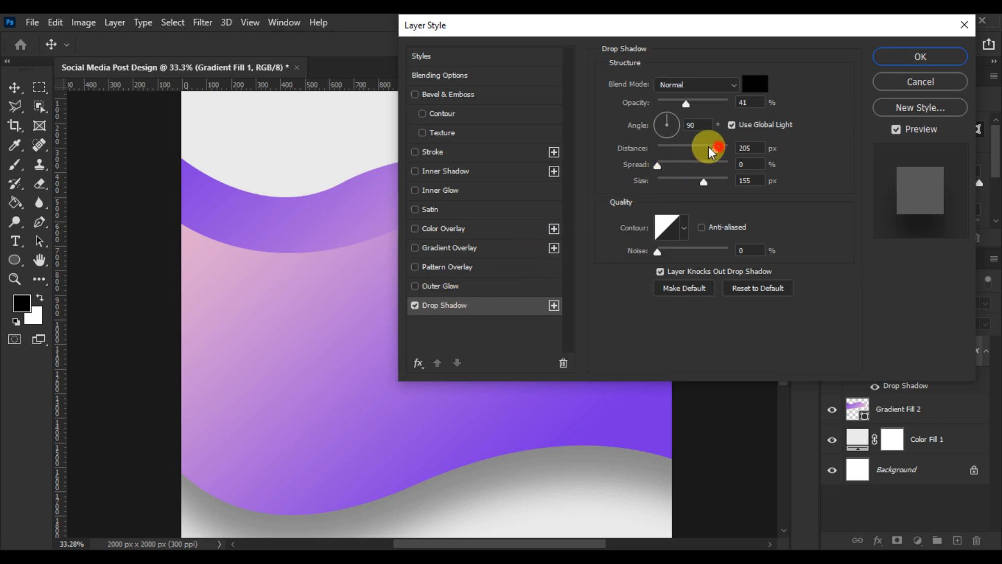
drag(718, 146, 594, 146)
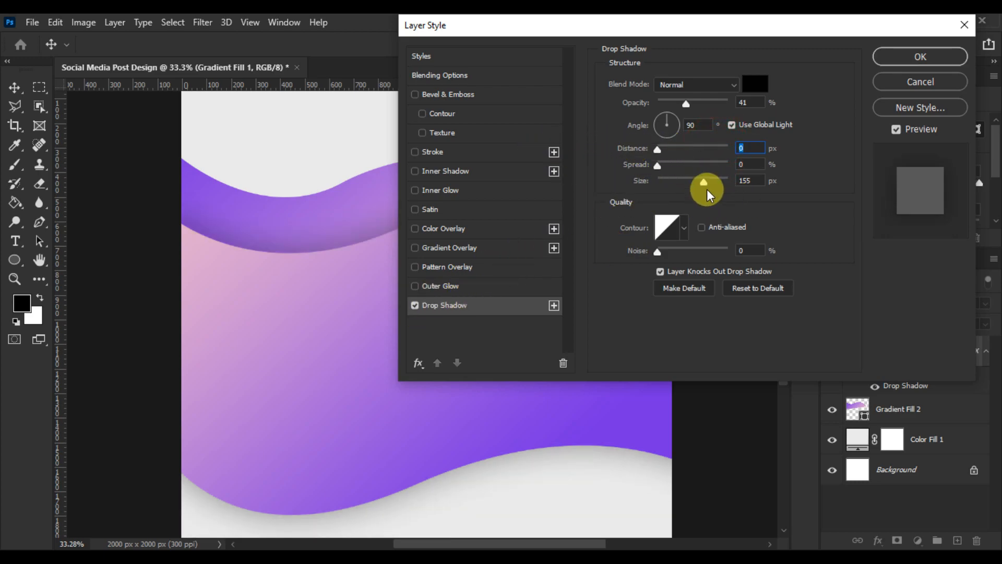
mouse_move(699, 185)
mouse_down()
mouse_move(662, 185)
mouse_move(695, 184)
mouse_up()
drag(710, 102, 712, 103)
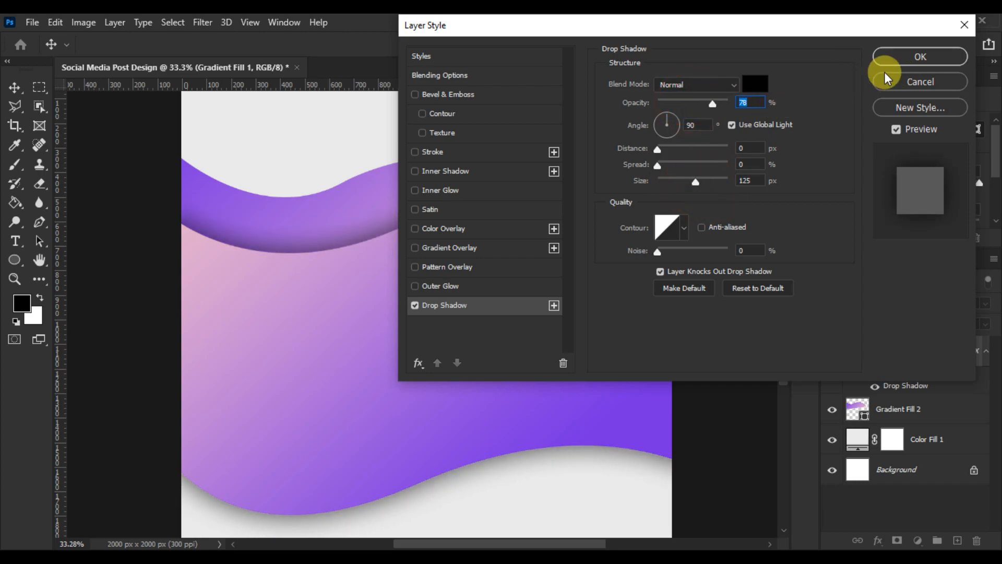
click(897, 62)
scroll(526, 236, down, 2)
scroll(554, 252, up, 1)
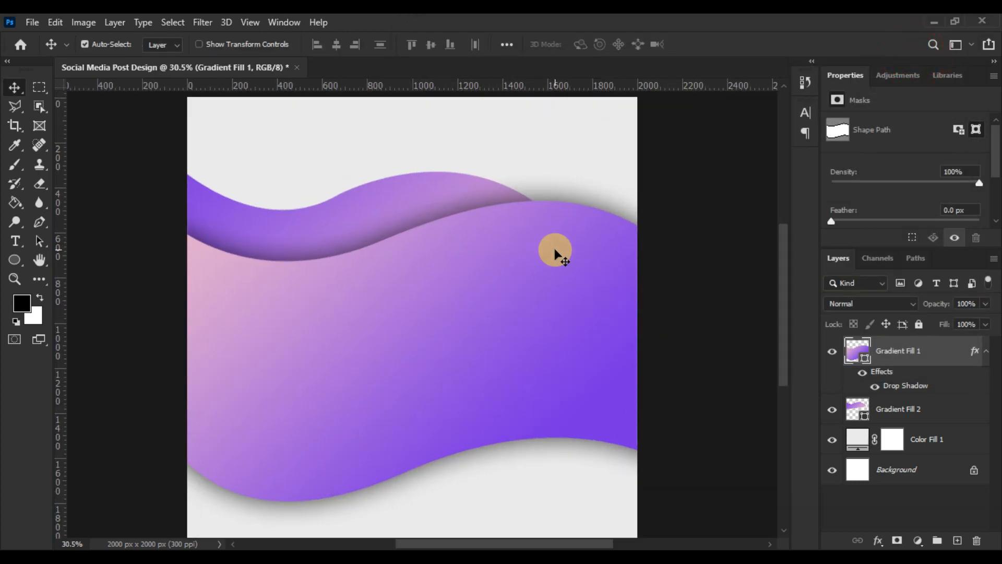
- Place the pexels-kaique-rocha-65438 building photo as an embedded image above the waves and enlarge it to the full 2000 px canvas width
click(33, 22)
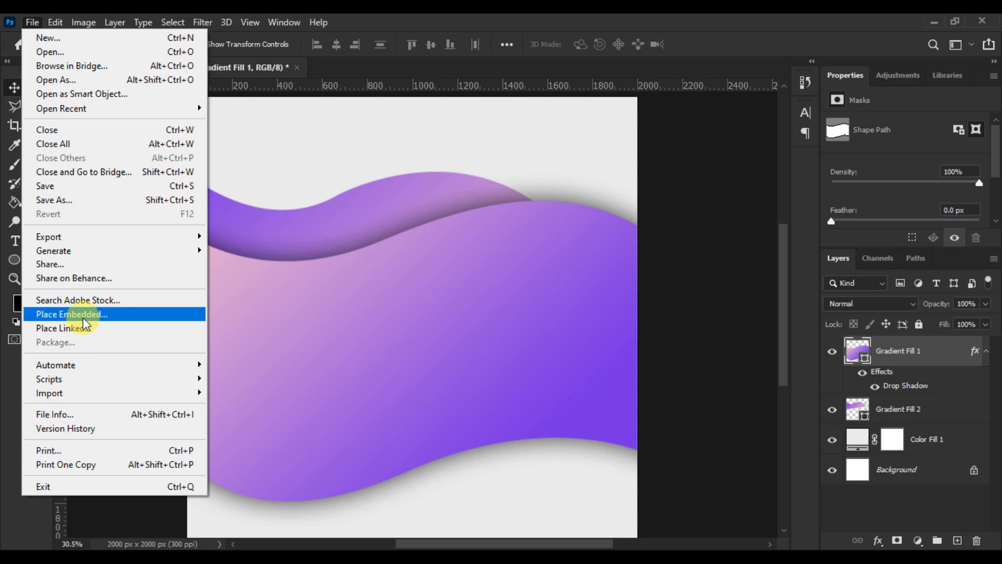
click(83, 316)
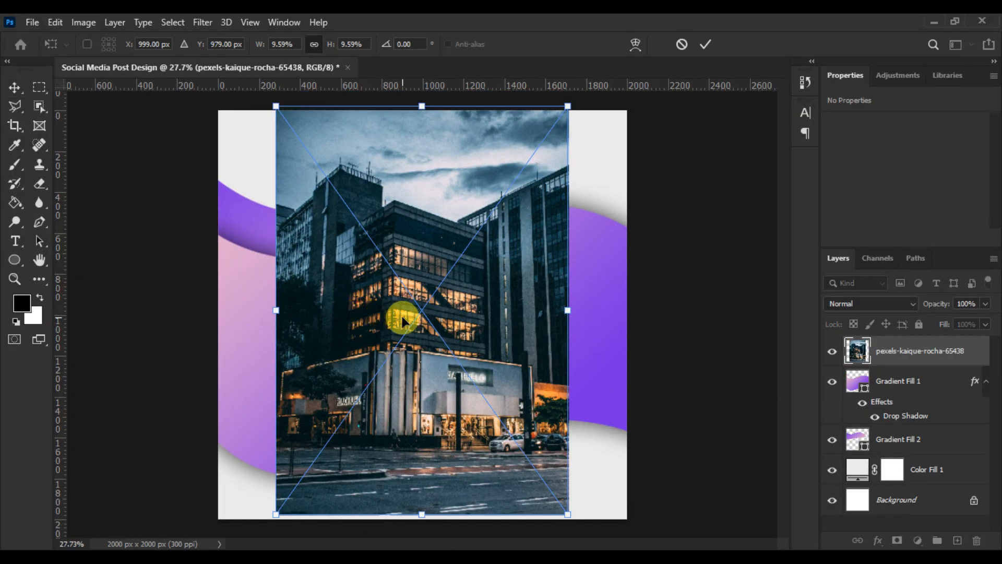
drag(508, 333, 510, 334)
drag(568, 314, 623, 316)
key(Return)
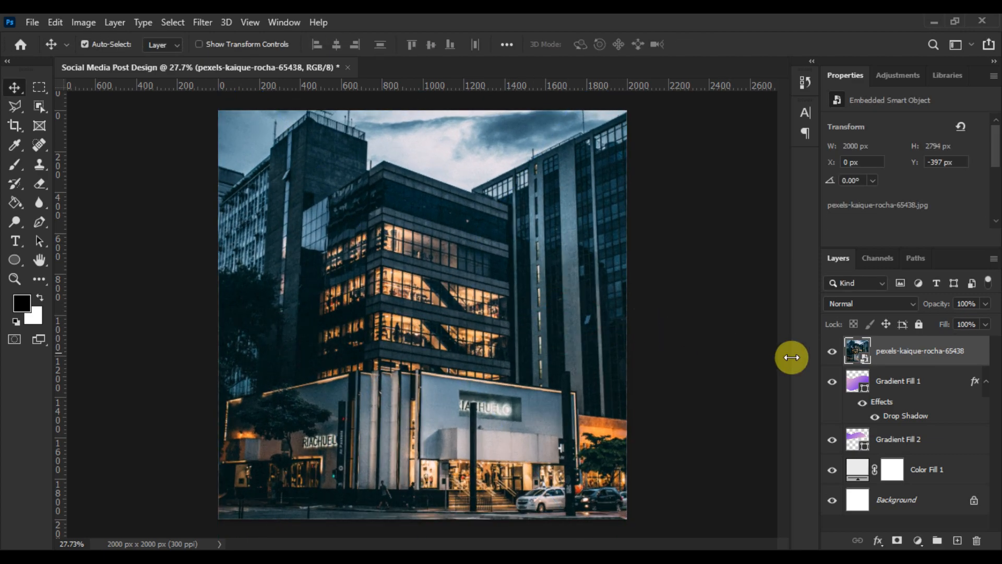
- Clip the building photo to the large wave and shift it down to Y 353 px
right_click(909, 354)
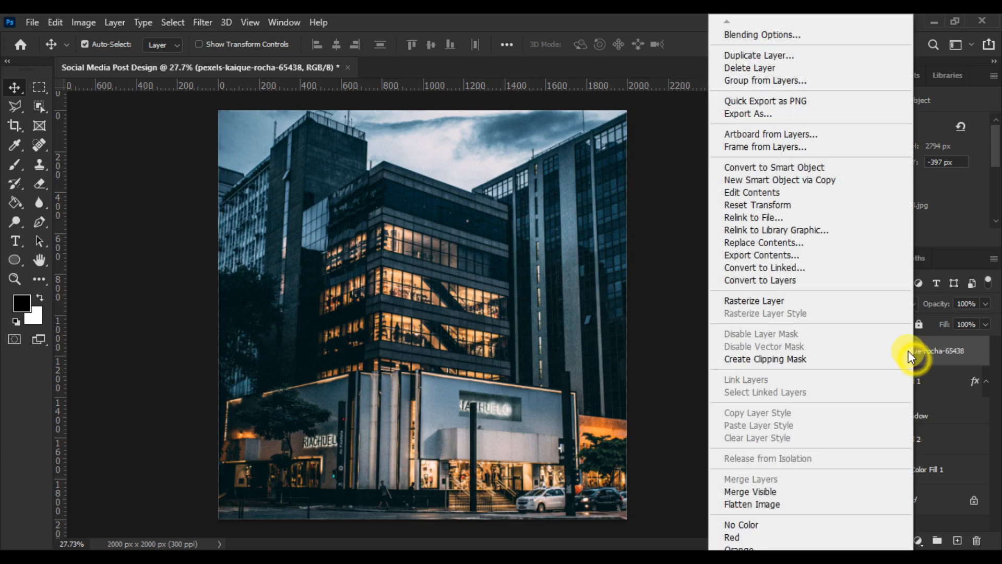
click(781, 359)
drag(525, 318, 526, 471)
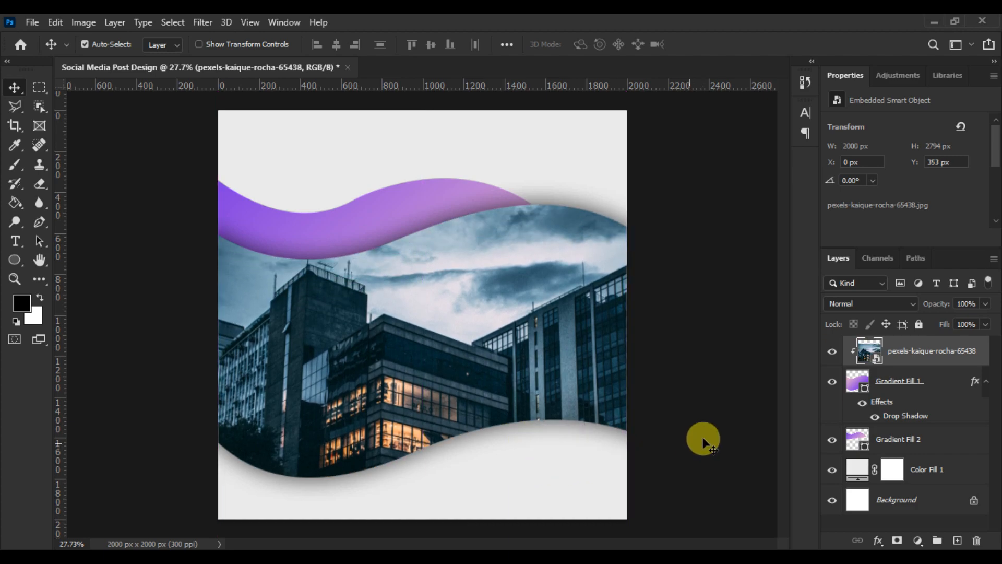
- Set the building photo's blend mode to Soft Light and its opacity to 50%
click(891, 303)
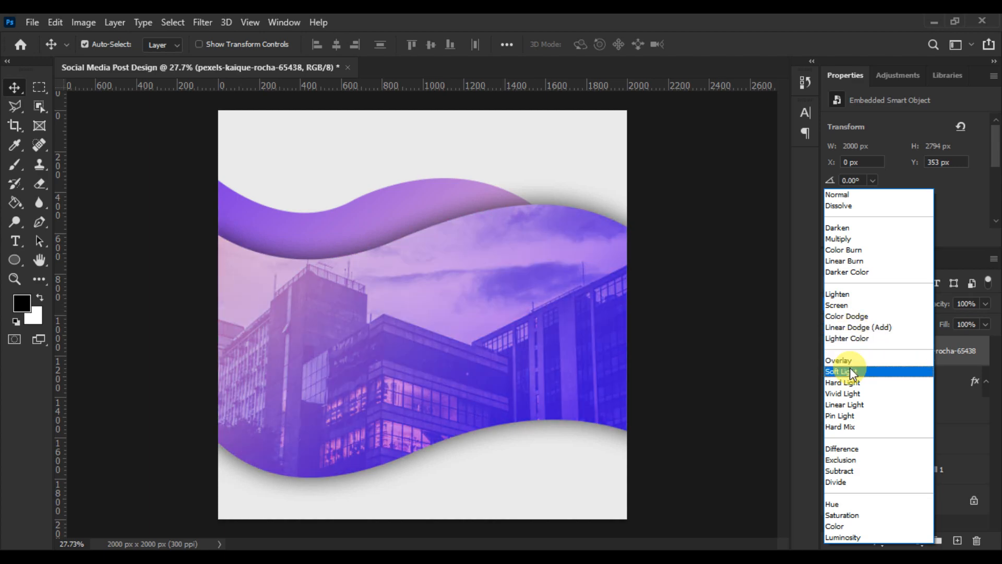
click(850, 371)
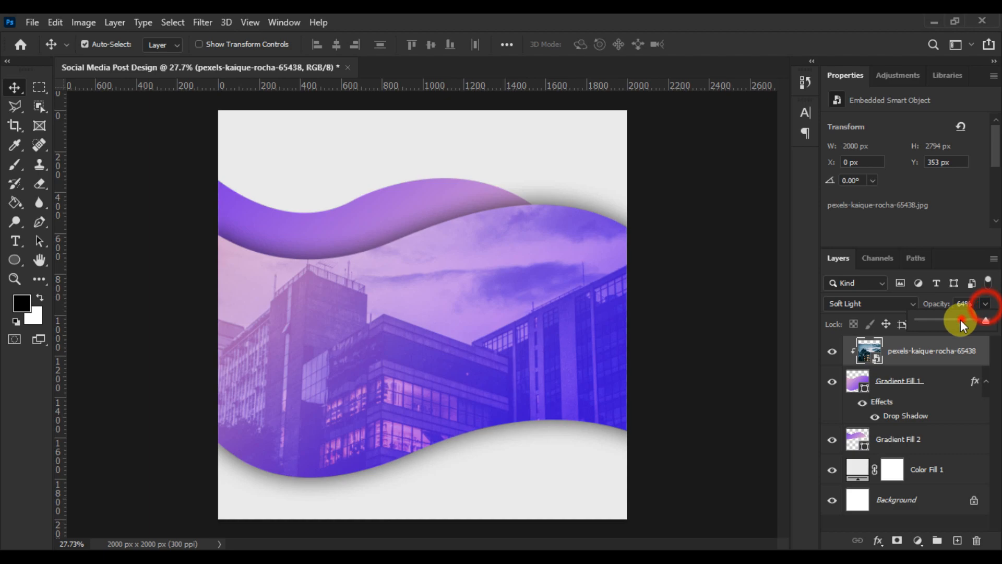
drag(963, 320, 938, 323)
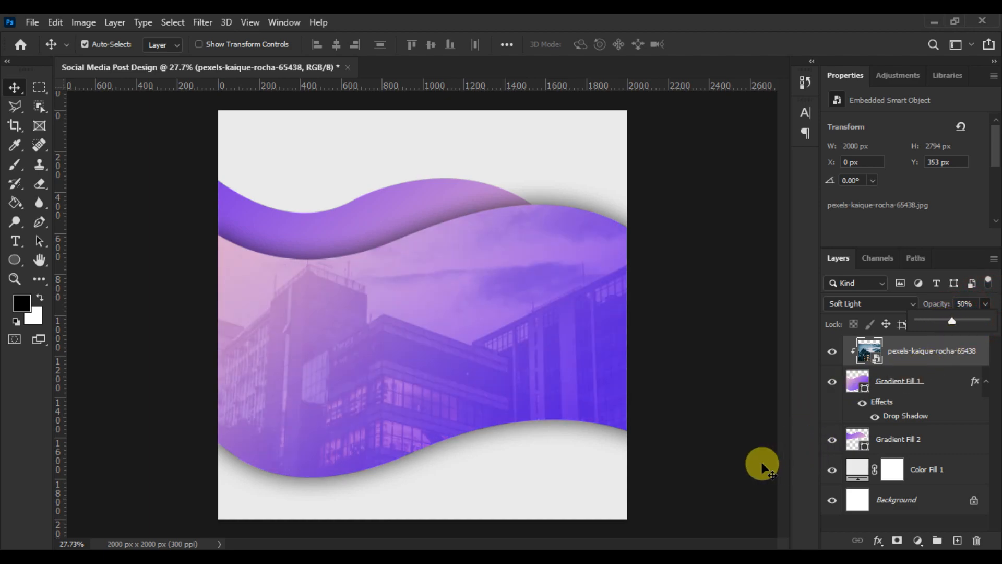
click(744, 462)
scroll(440, 418, down, 1)
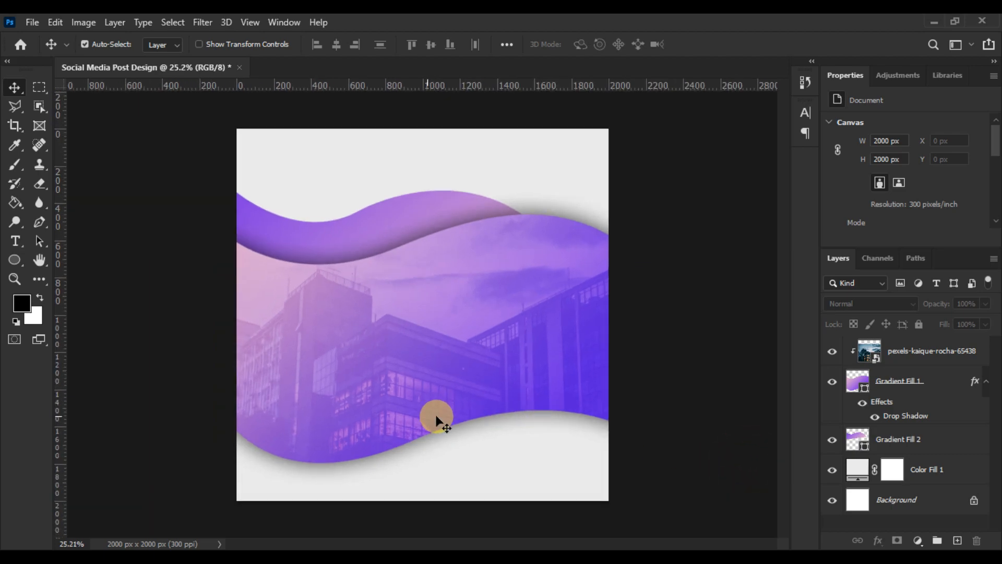
- Select the photo and both wave layers together and move them slightly up the canvas
click(906, 351)
shift+click(903, 437)
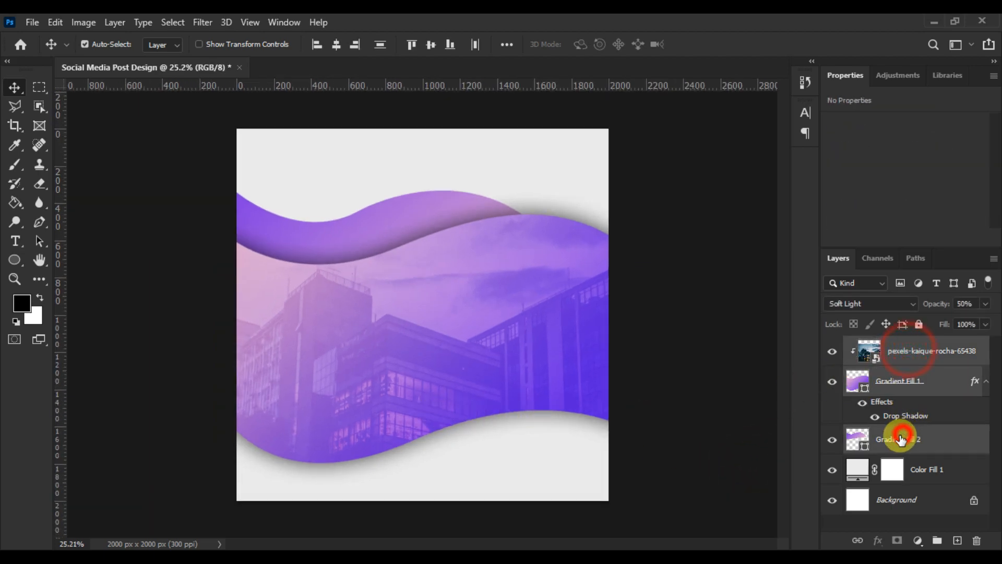
key(ctrl+t)
drag(584, 405, 554, 368)
key(Return)
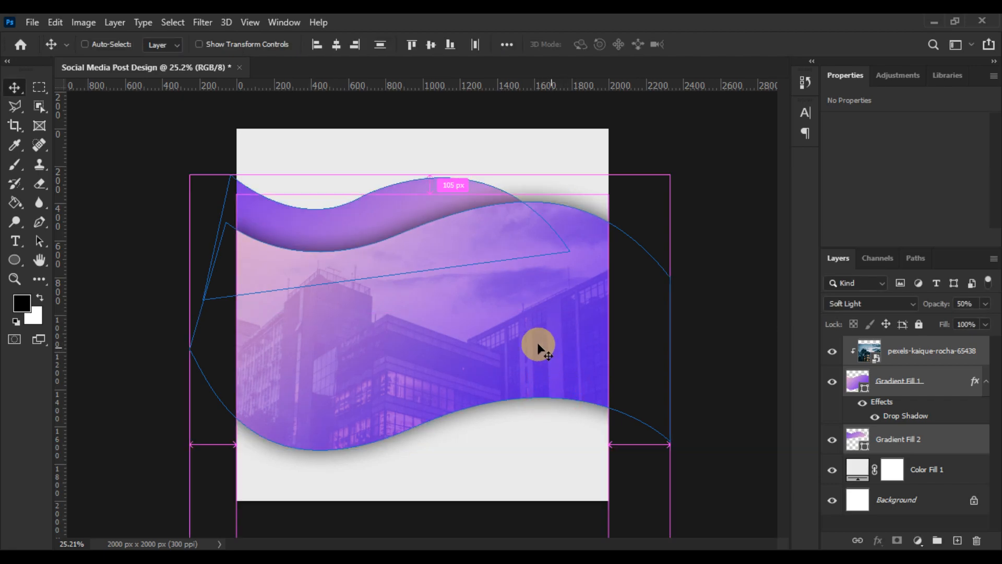
click(474, 233)
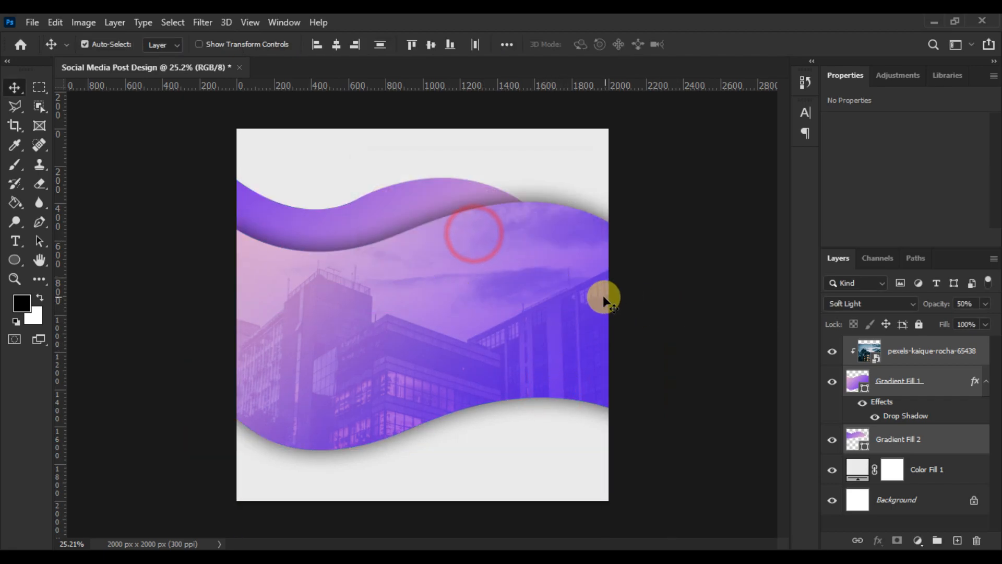
- Transform the selected photo and wave layers, reducing their height to 92.89% and keeping the width at 100%
key(ctrl)
key(t)
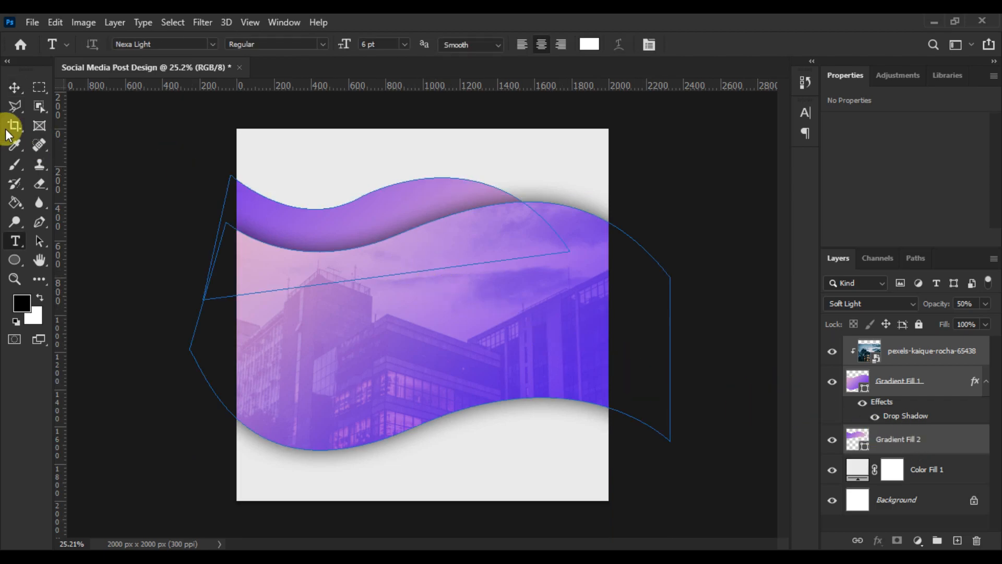
click(15, 87)
key(ctrl+t)
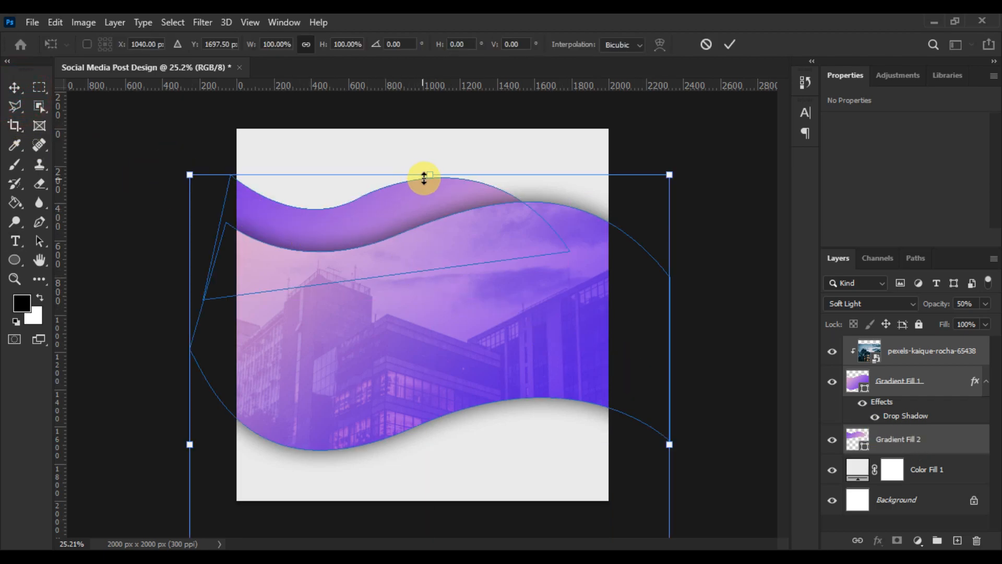
drag(426, 173, 429, 193)
drag(436, 280, 435, 272)
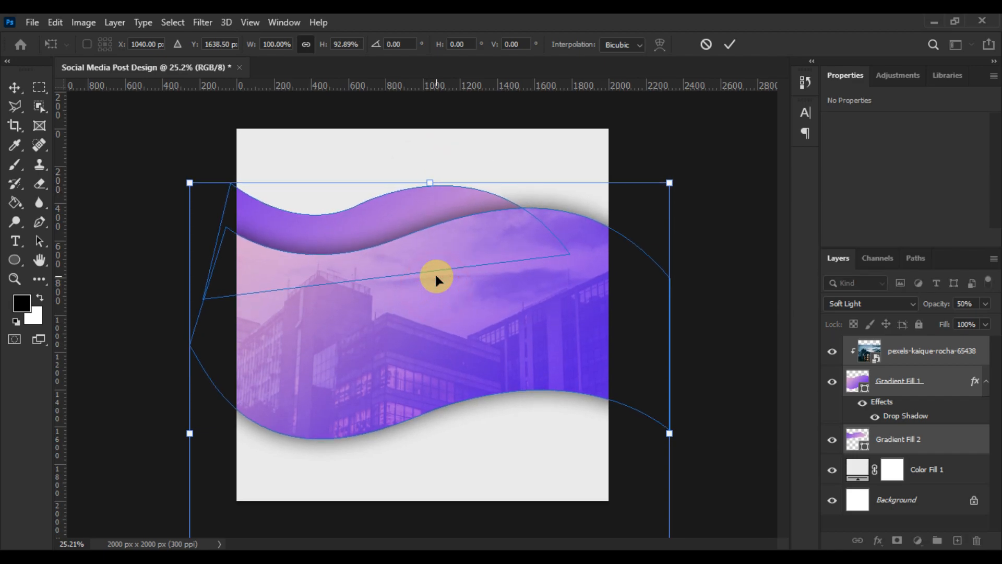
key(Return)
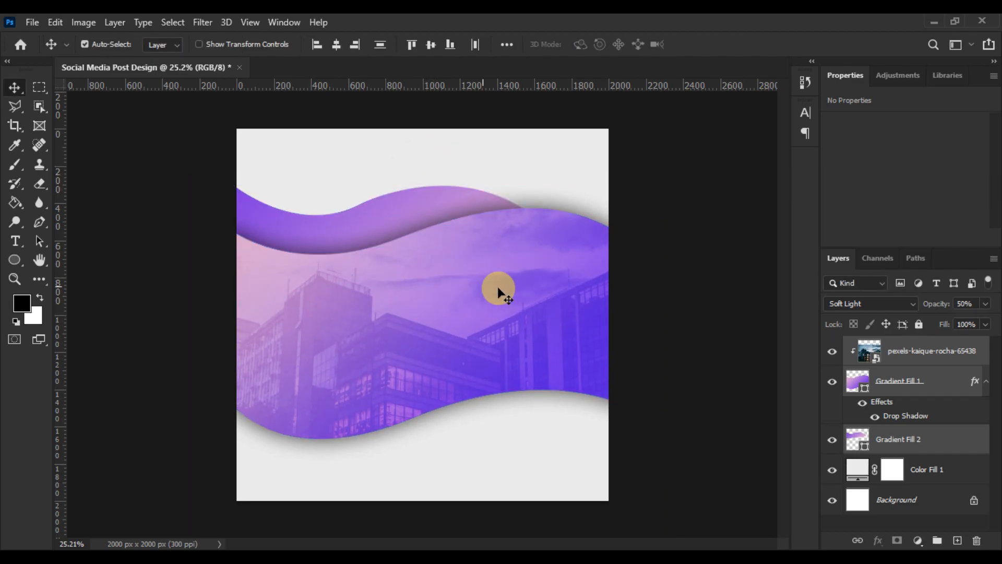
click(678, 314)
scroll(576, 374, up, 2)
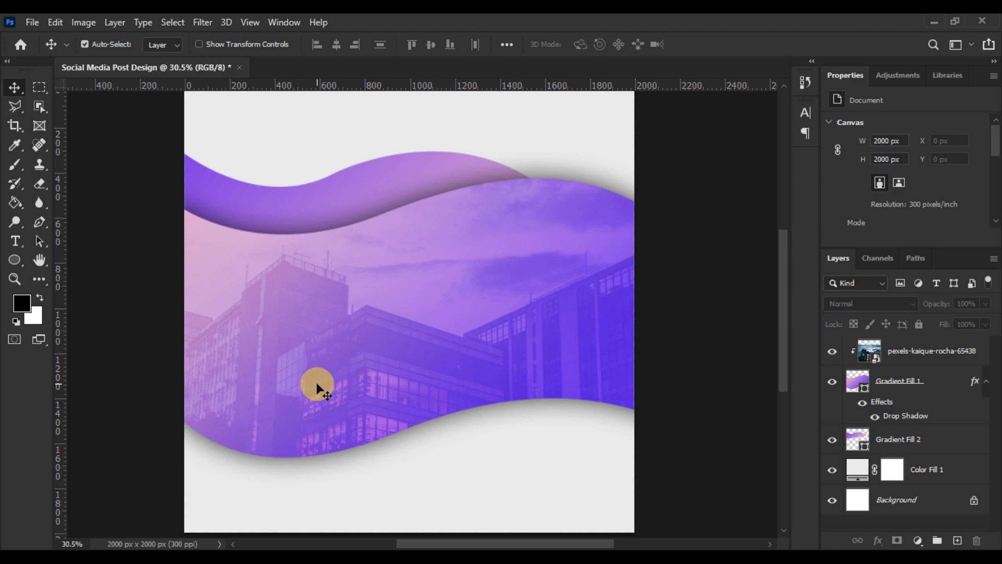
- Draw a closed leaf-shaped path with the Pen tool along the large wave's lower edge, extending past the canvas's right side
click(38, 231)
click(321, 452)
drag(528, 471, 657, 446)
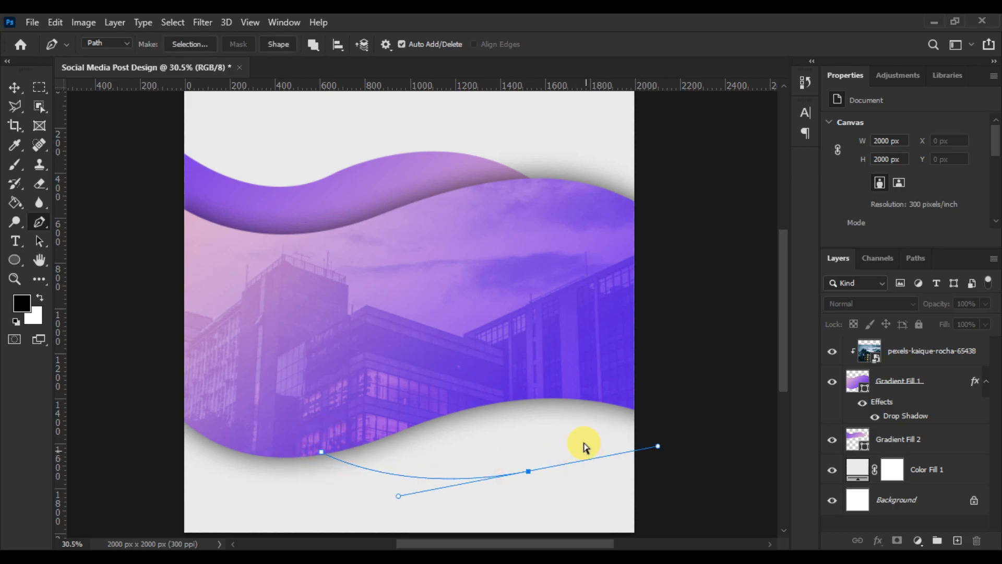
drag(677, 385, 629, 228)
drag(517, 322, 789, 282)
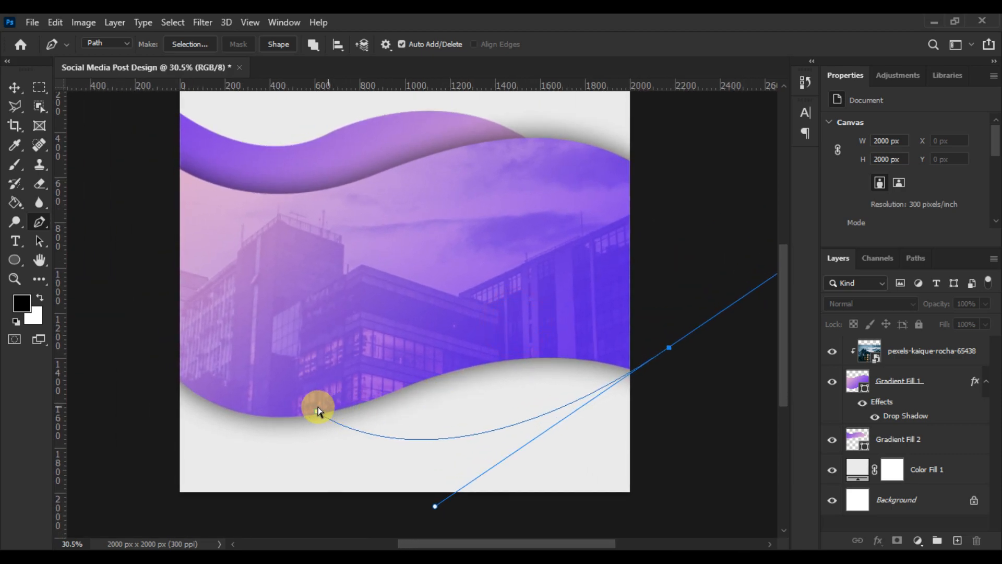
drag(316, 414, 284, 406)
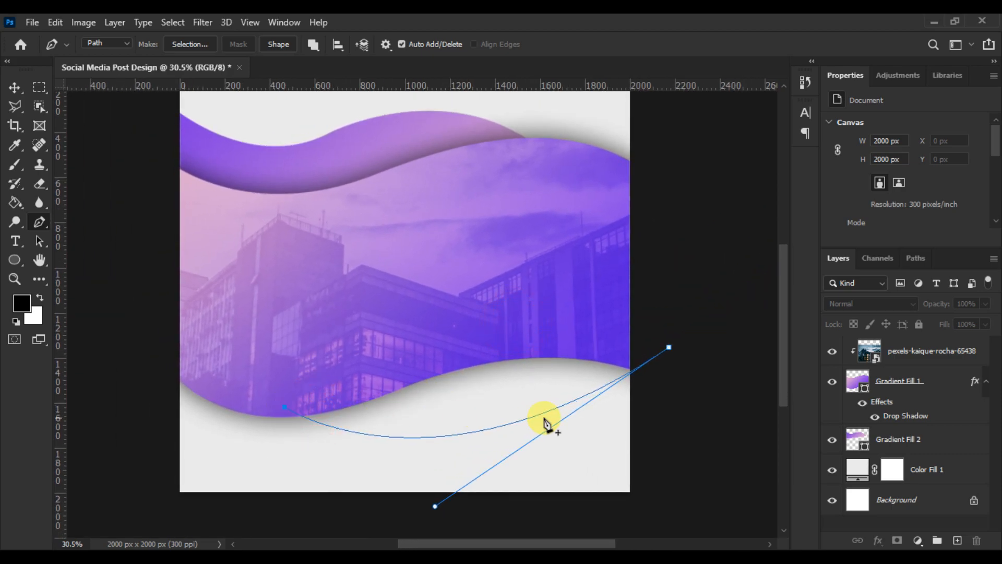
click(669, 348)
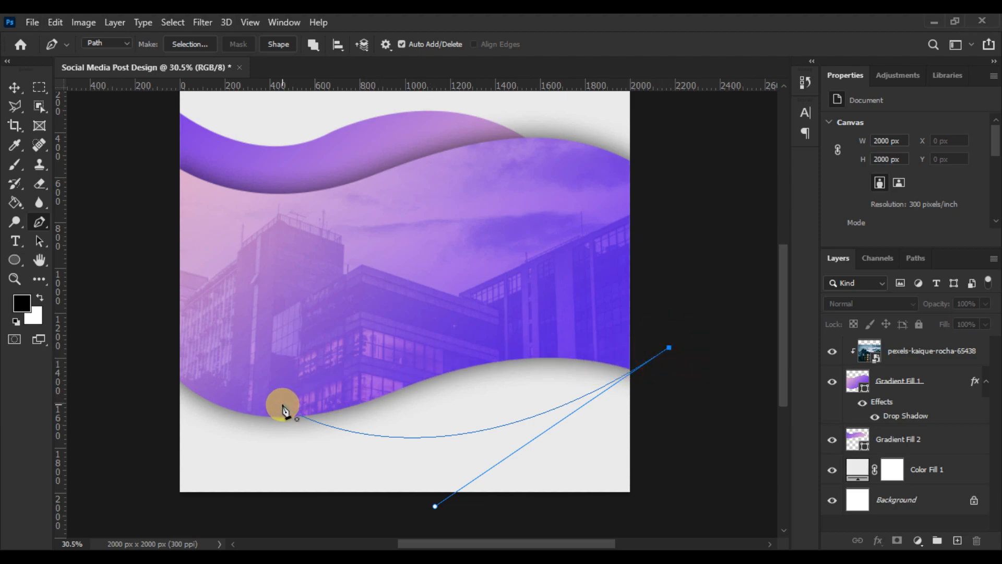
drag(284, 407, 215, 502)
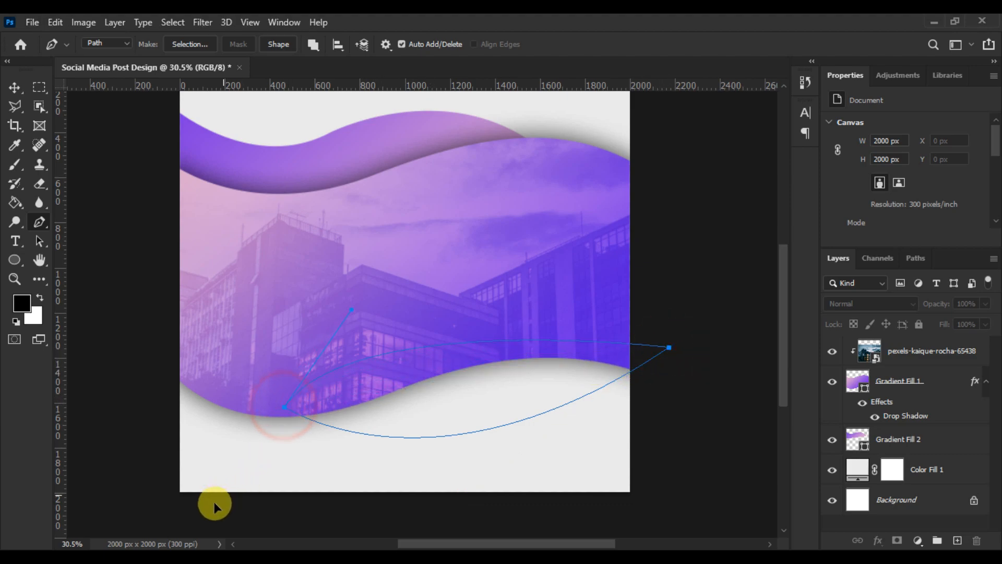
- Fill the new path with a linear pink-to-purple gradient fill, angled so purple lies along its lower edge
click(918, 540)
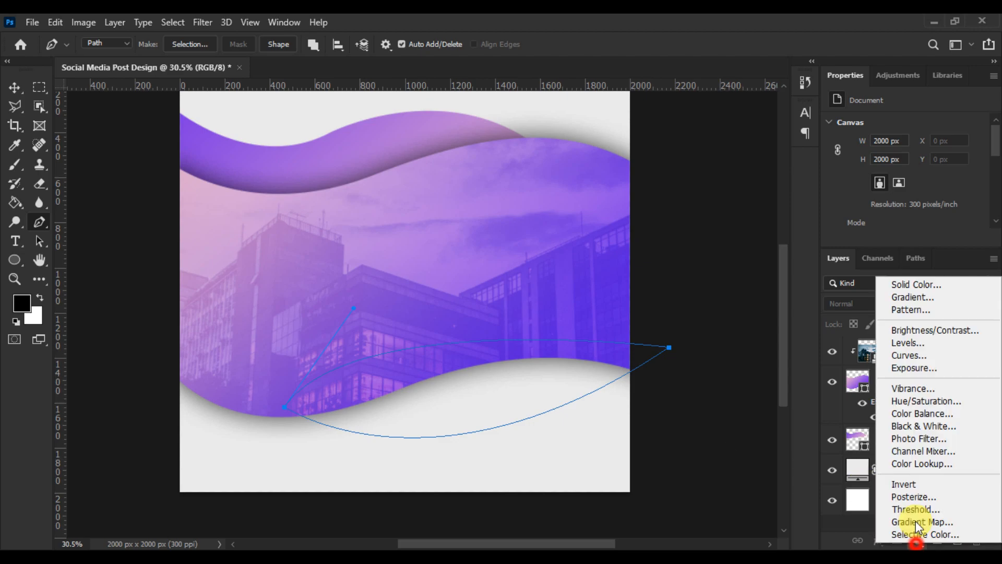
click(944, 296)
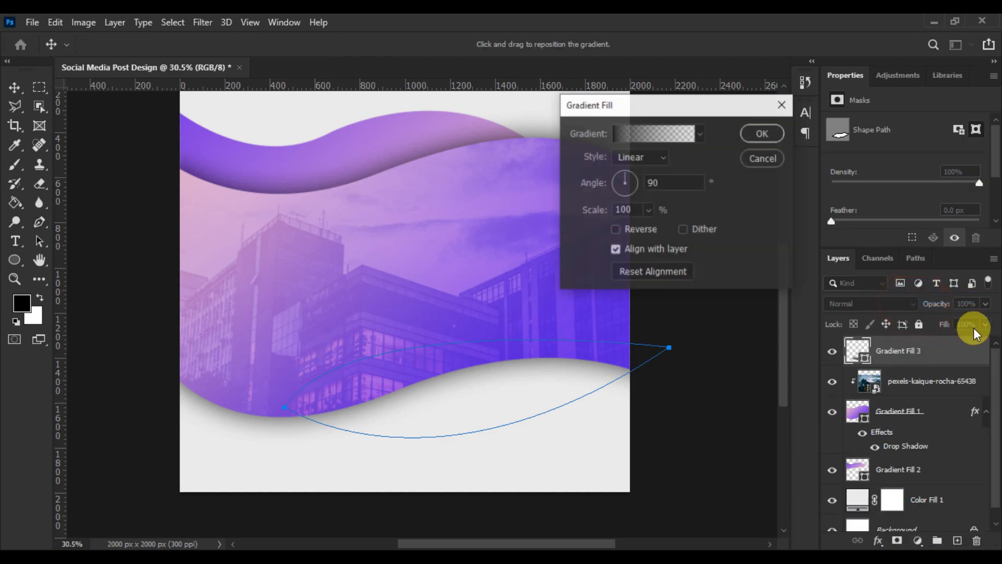
click(699, 134)
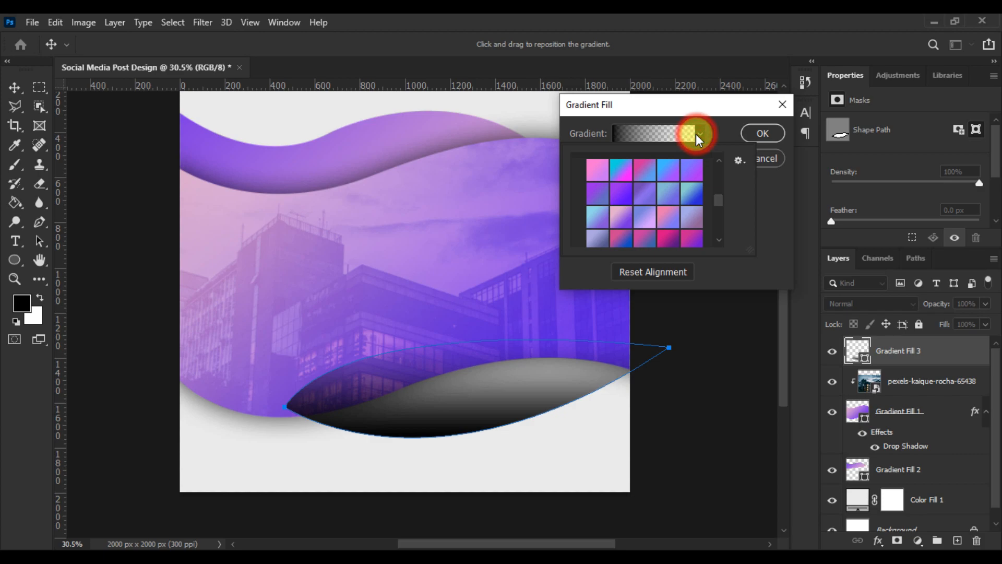
click(624, 217)
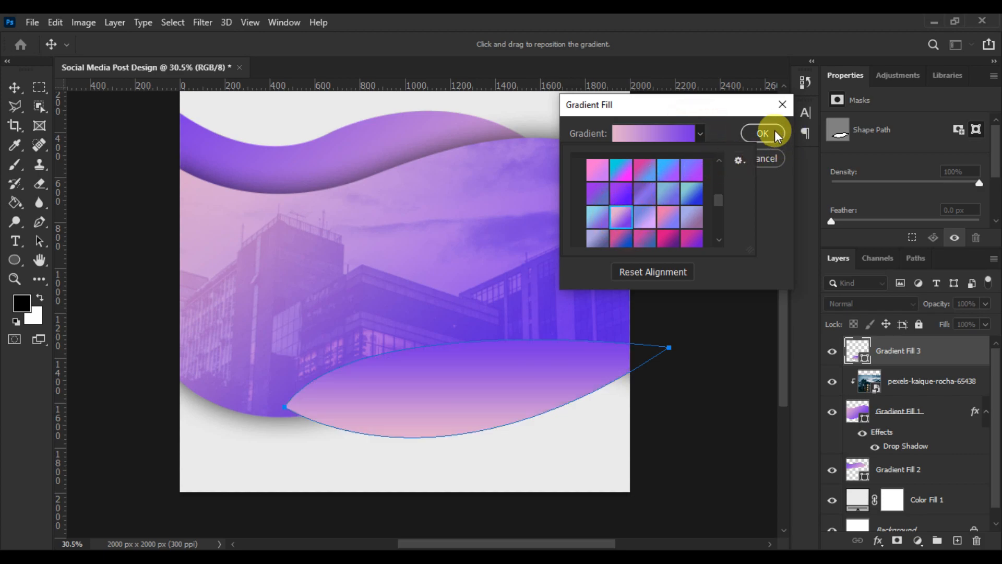
click(791, 139)
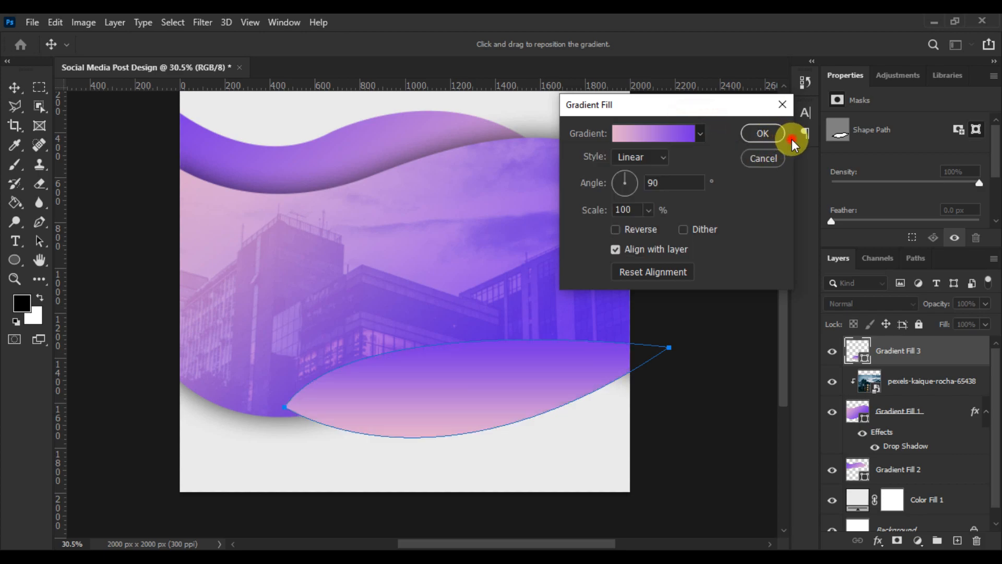
drag(618, 178, 625, 192)
click(763, 137)
- Move the new gradient shape's layer below Gradient Fill 2 in the stack and deselect it
drag(919, 371, 916, 469)
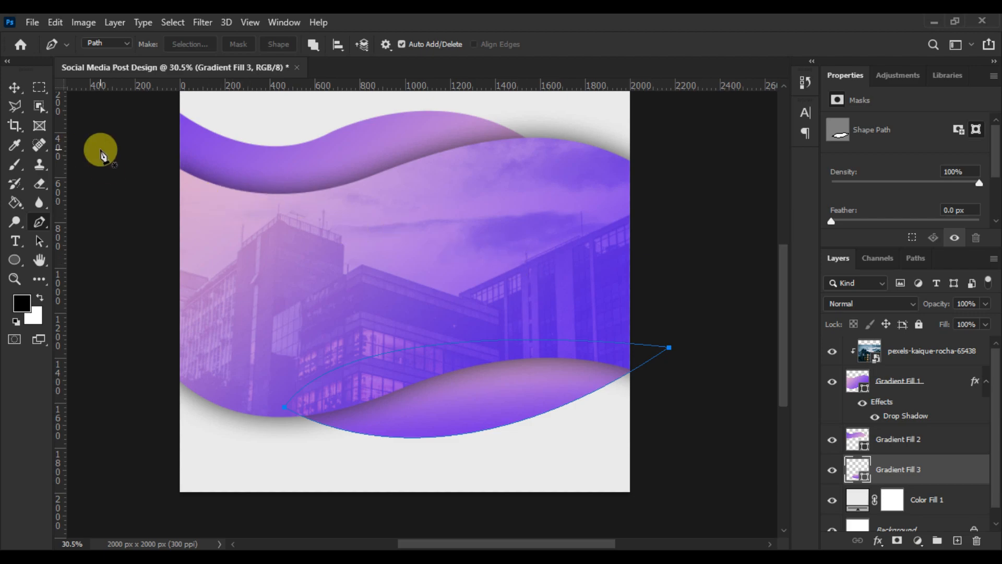
click(15, 87)
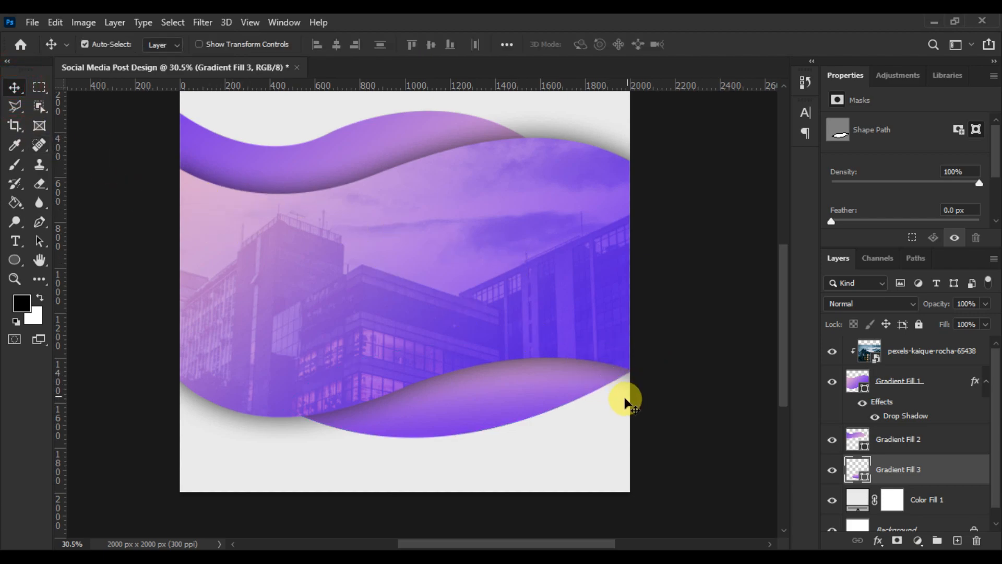
scroll(494, 407, down, 1)
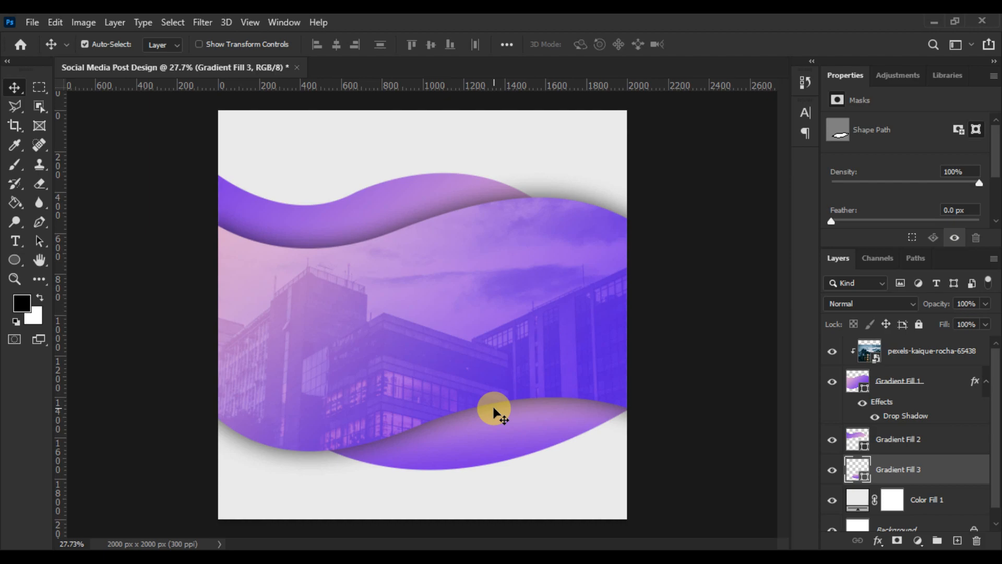
click(679, 402)
scroll(668, 400, down, 1)
scroll(668, 399, up, 1)
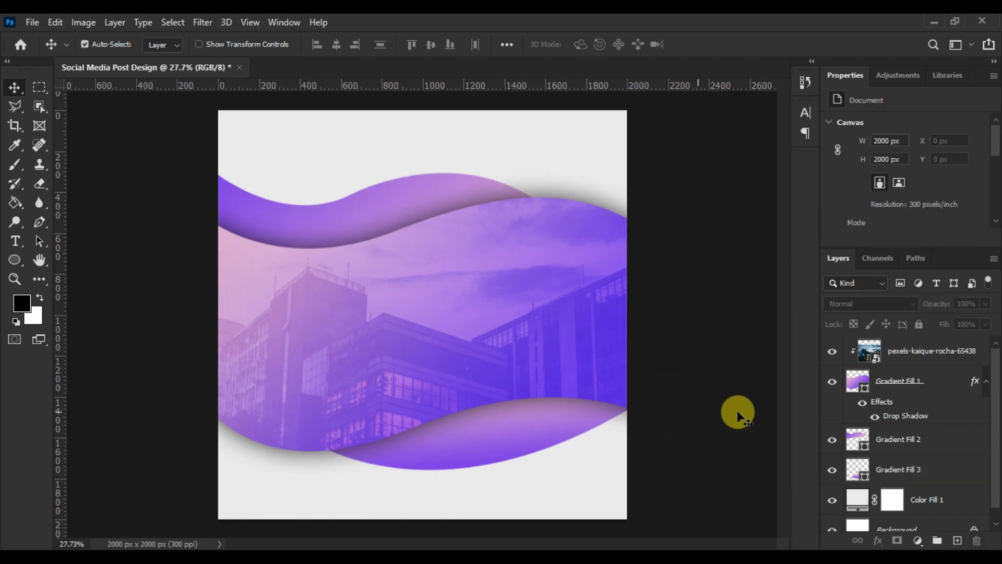
- Open the businessman portrait photo and select the man with the Object Selection tool
click(32, 22)
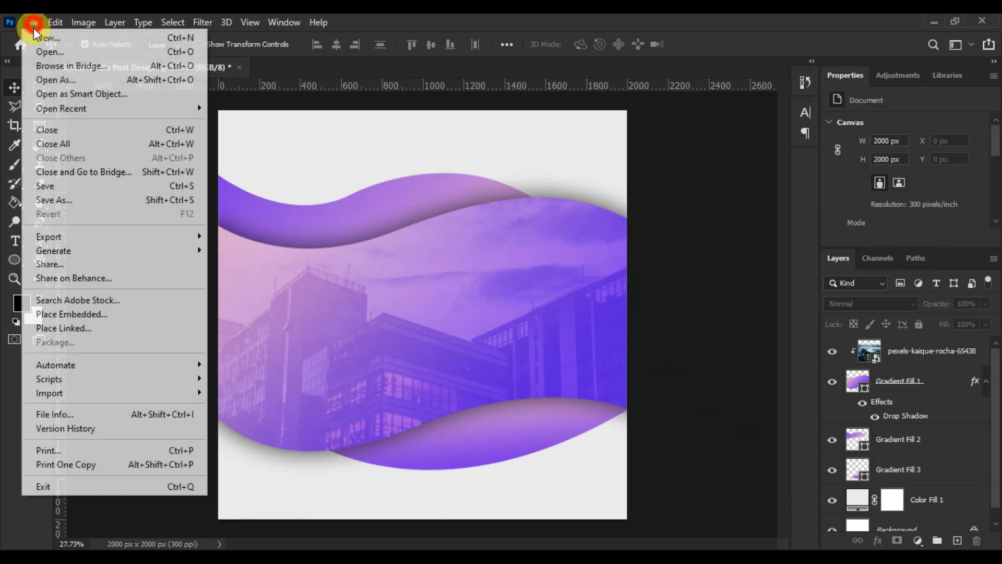
click(41, 52)
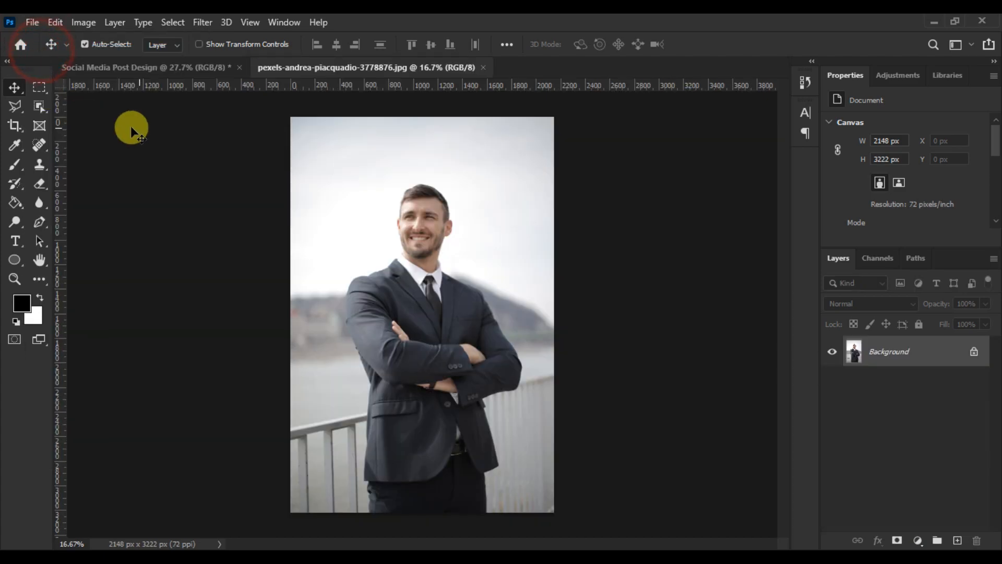
click(39, 107)
mouse_move(340, 164)
mouse_down()
mouse_move(477, 313)
mouse_move(533, 459)
mouse_move(535, 507)
mouse_move(523, 512)
mouse_move(514, 506)
mouse_move(524, 510)
mouse_move(544, 423)
mouse_move(497, 405)
mouse_up()
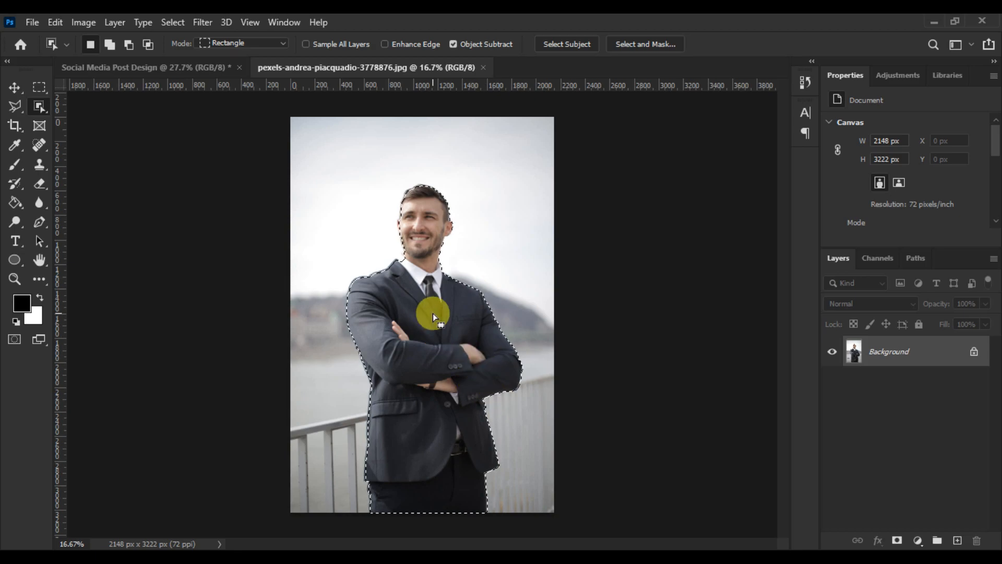
- Copy the selected man to a new layer and bring the cutout into the Social Media Post Design document
right_click(433, 298)
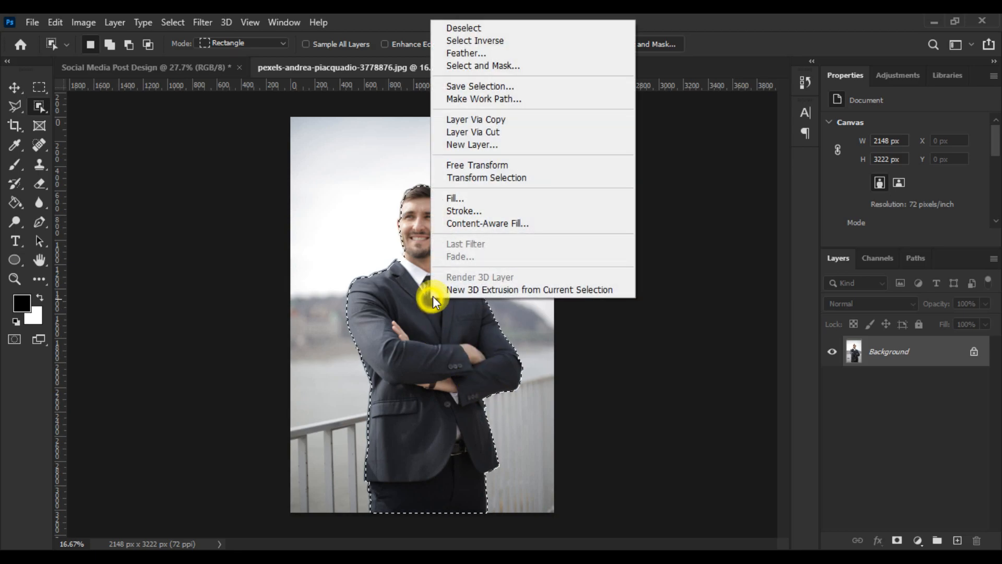
click(463, 120)
click(14, 87)
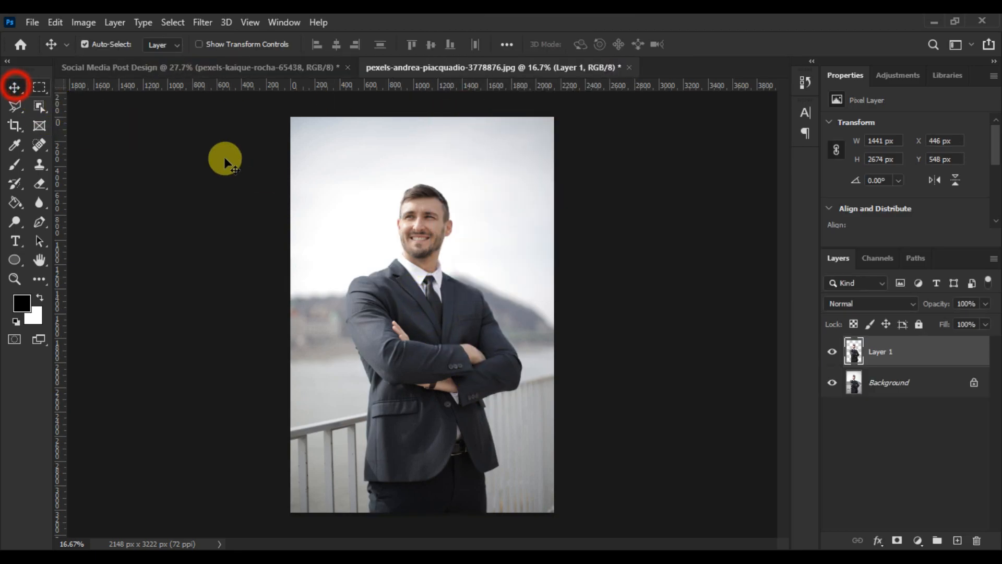
drag(424, 202, 493, 253)
- Scale the man's cutout proportionally to 72.31% and place it right of centre, at about X 866 px, Y 66 px
key(ctrl+t)
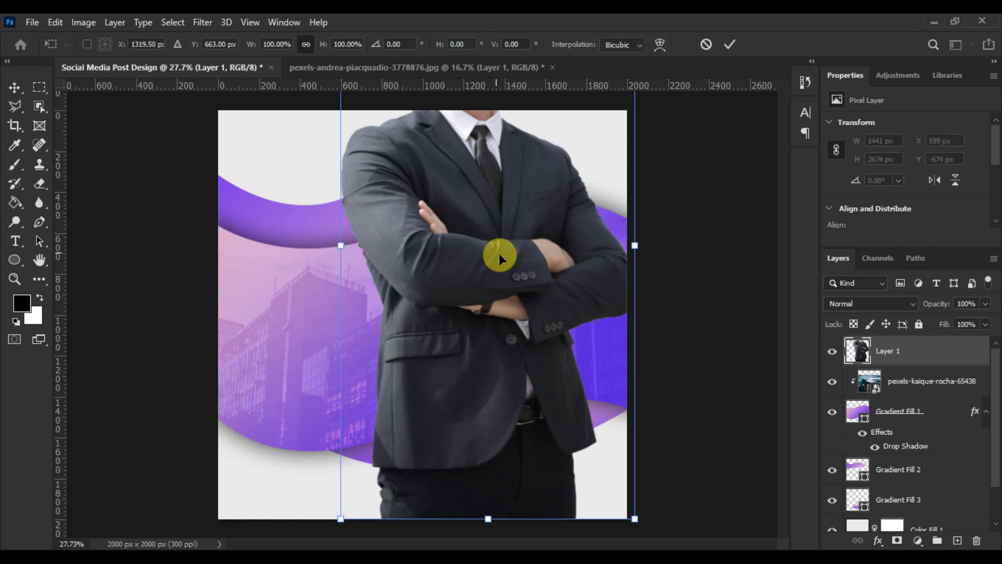
key(ctrl+0)
drag(459, 100, 467, 205)
key(ctrl+0)
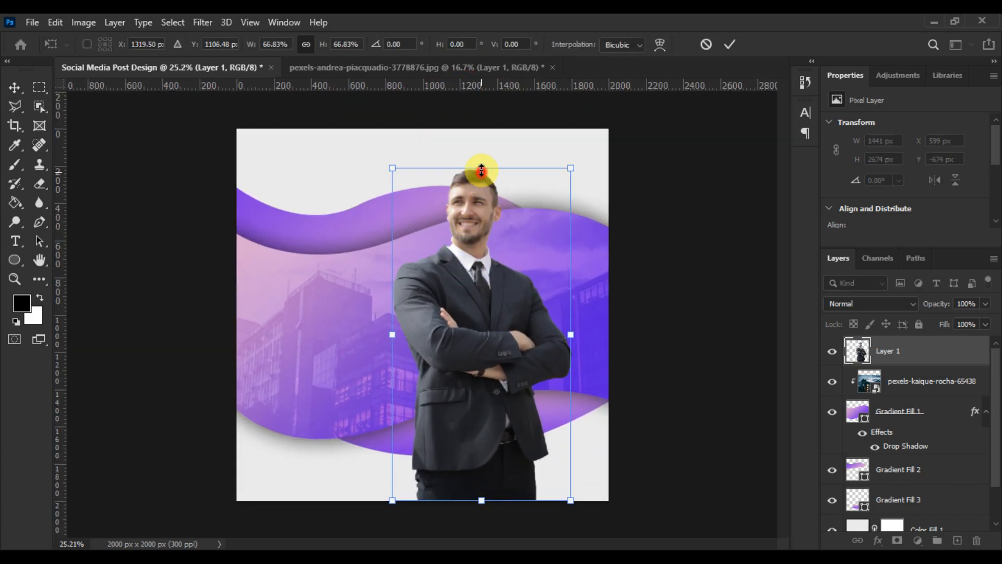
drag(481, 171, 479, 142)
mouse_move(470, 190)
mouse_down()
mouse_move(470, 205)
mouse_move(480, 190)
mouse_up()
key(Return)
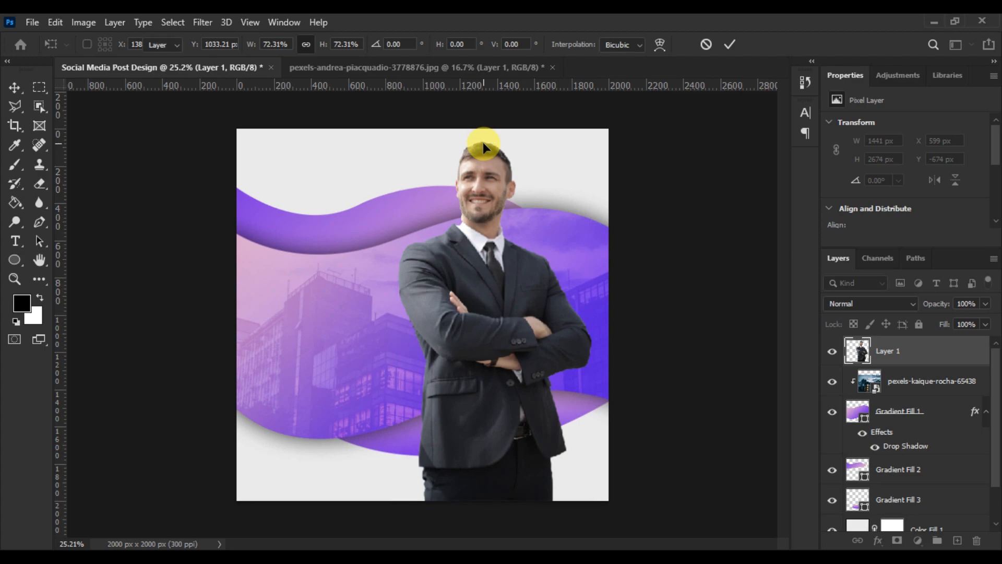
scroll(422, 315, up, 2)
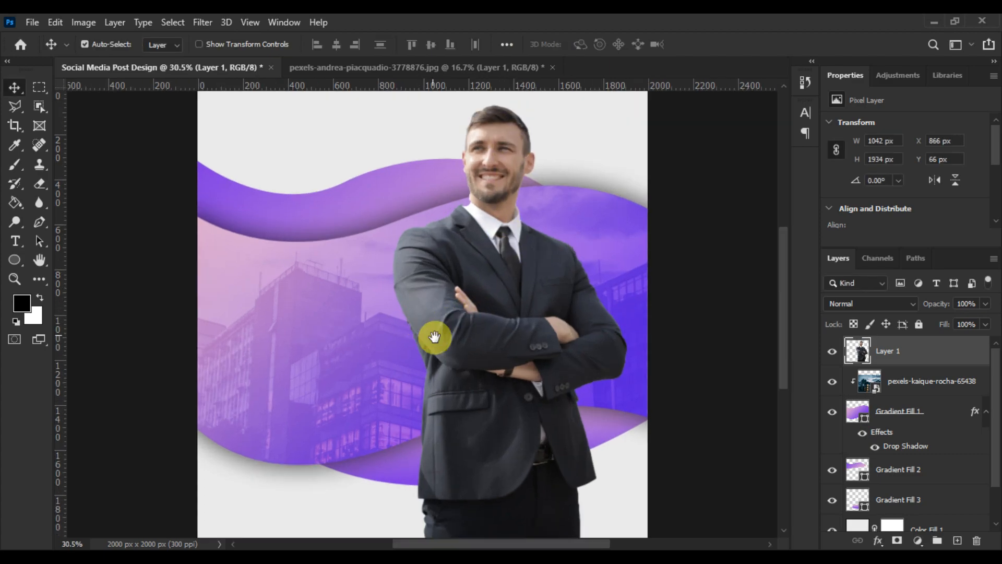
drag(435, 337, 433, 273)
scroll(434, 271, down, 3)
scroll(428, 271, up, 1)
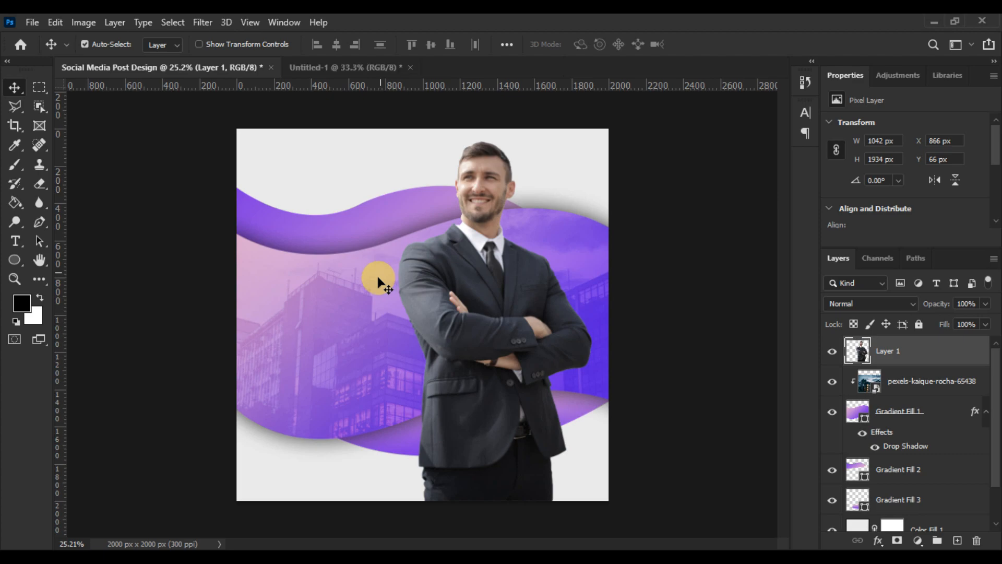
- Add the white text "Digitel" in Nexa Light at 34 pt over the left part of the large wave
scroll(380, 271, up, 2)
click(296, 301)
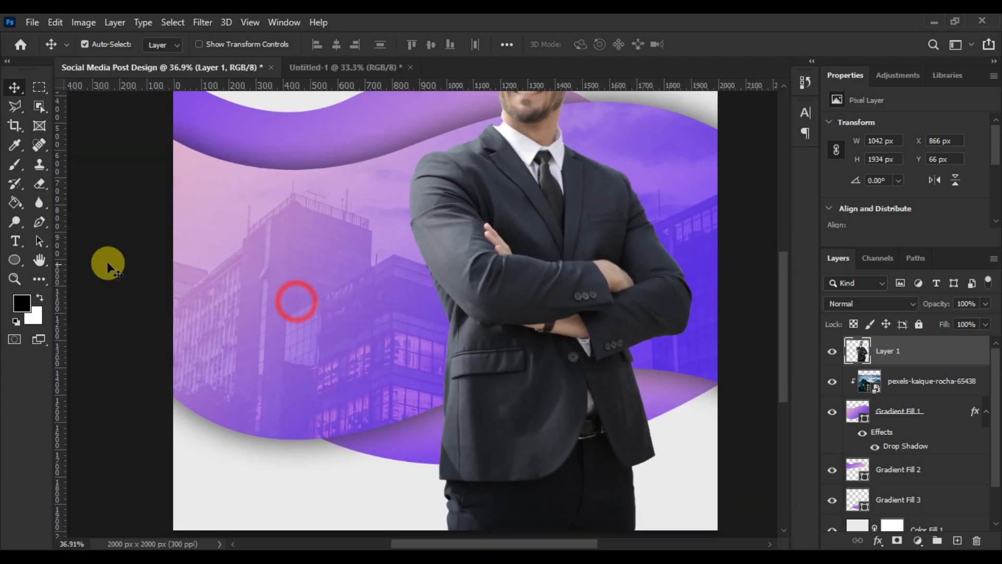
click(15, 241)
click(209, 251)
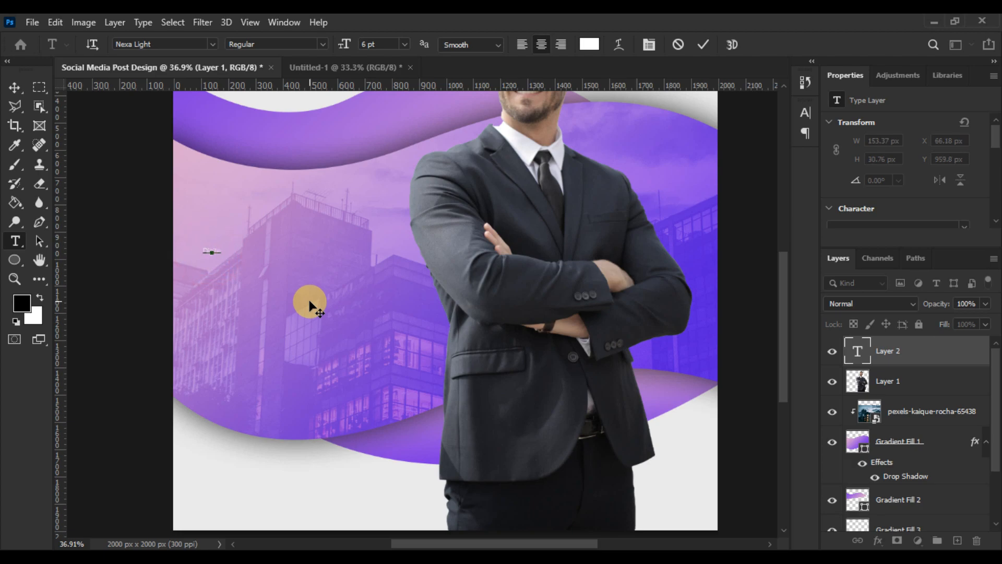
text(Digital)
key(ctrl+a)
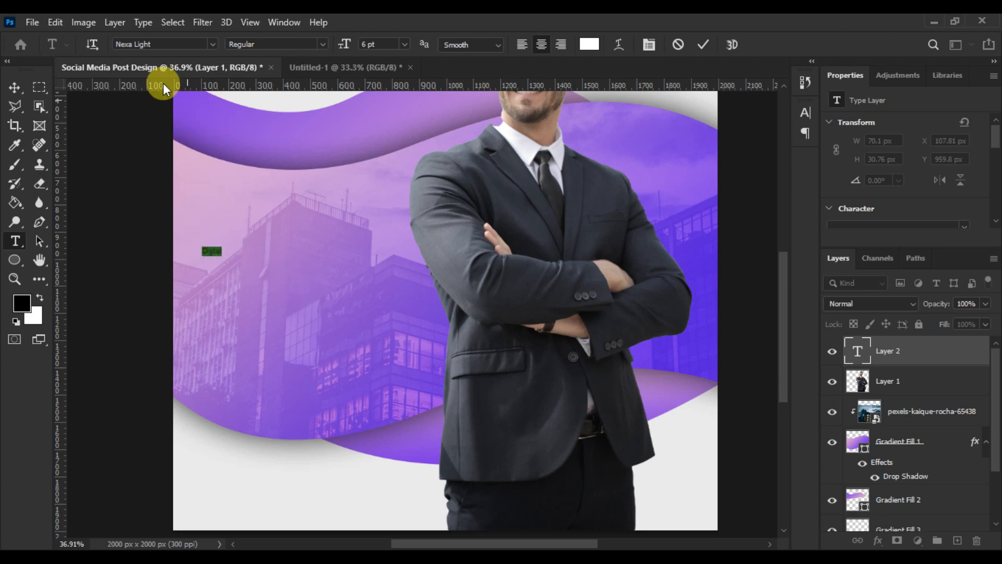
drag(349, 46, 365, 42)
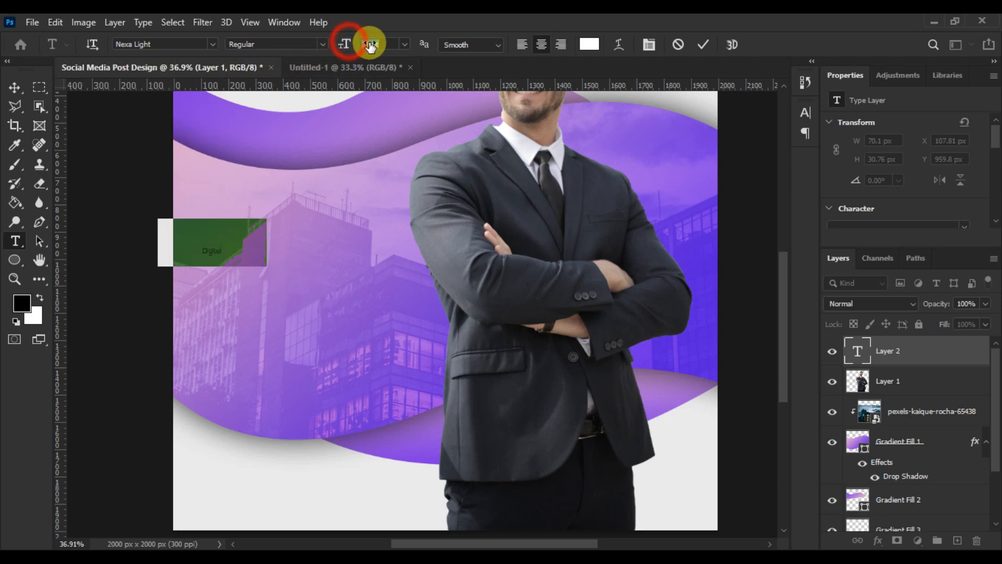
click(12, 89)
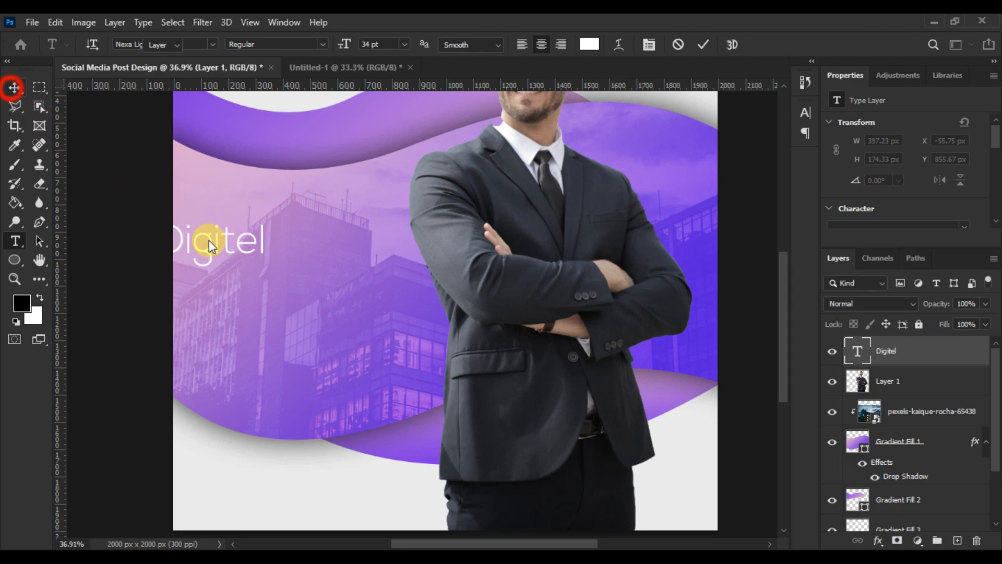
- Scale the Digitel text proportionally to 140.20% and move it to about X 102 px, Y 553 px
click(65, 24)
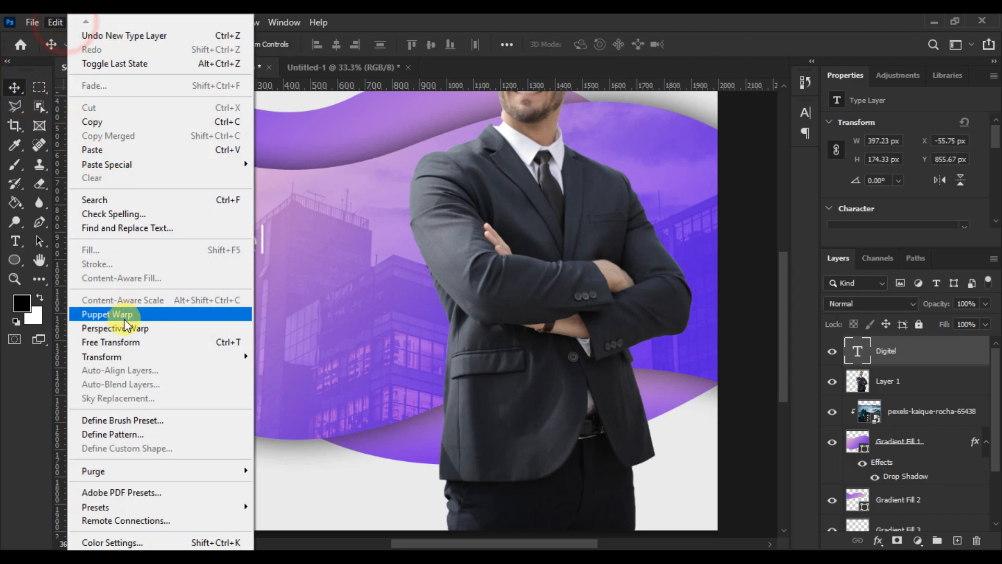
click(125, 345)
drag(266, 242, 354, 224)
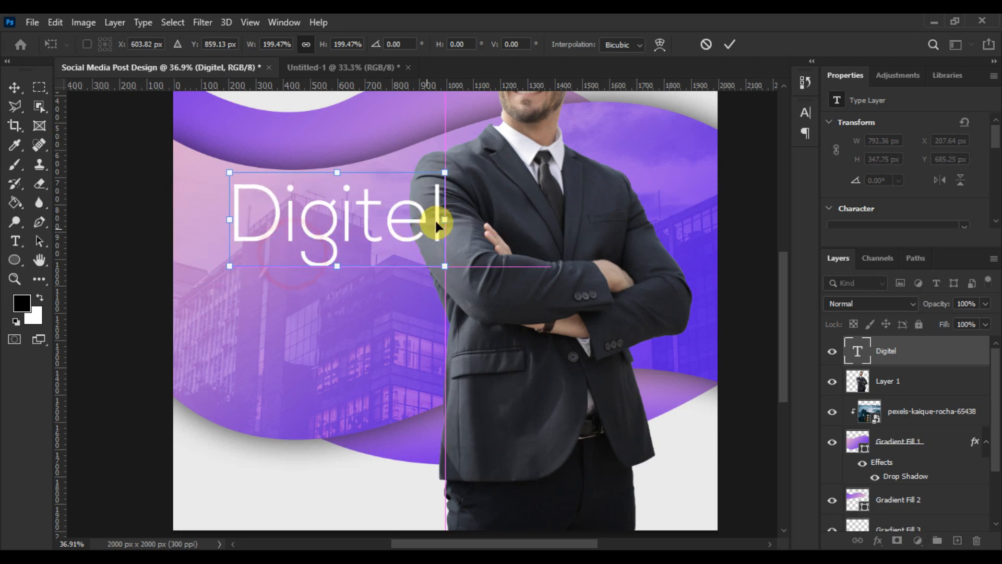
drag(438, 218, 311, 188)
drag(312, 178, 312, 161)
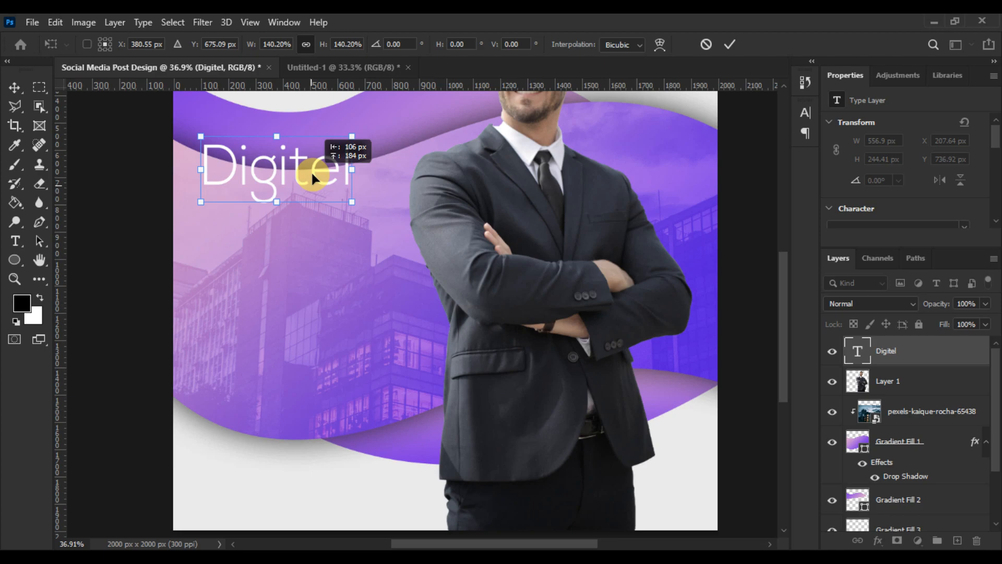
key(Return)
- Duplicate the Digitel text layer and move the copy 236 px straight down, directly below the original
scroll(245, 181, up, 4)
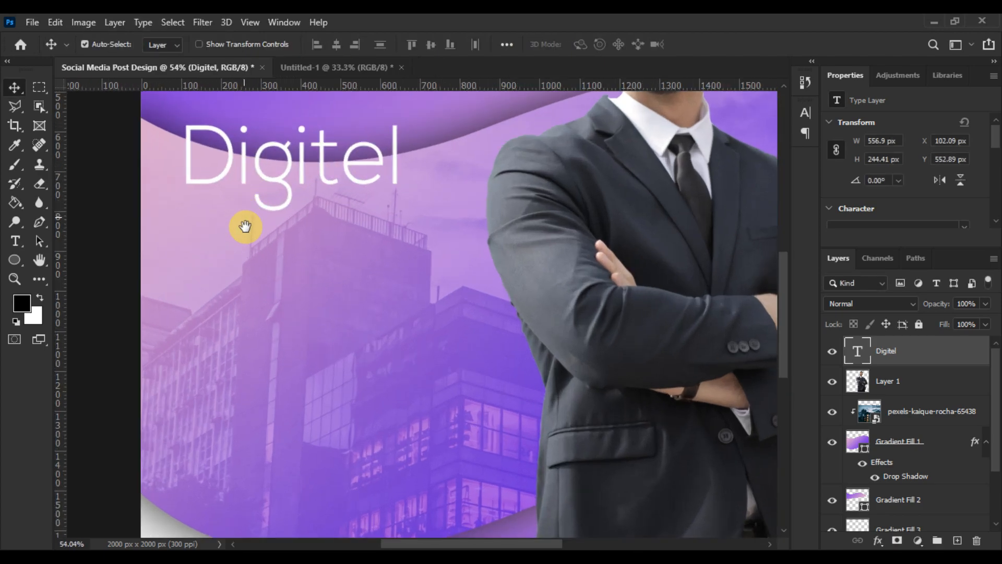
drag(245, 227, 240, 252)
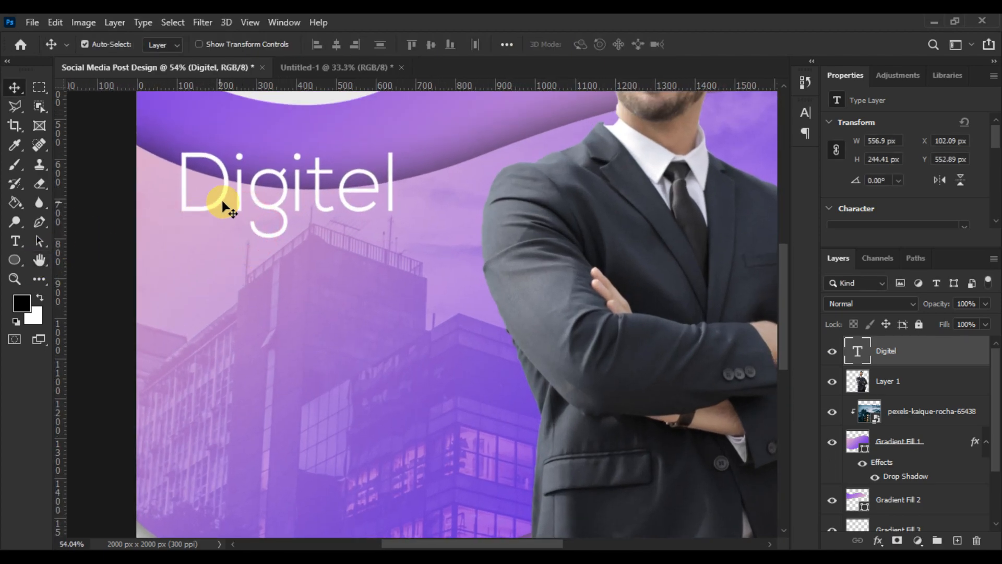
right_click(952, 351)
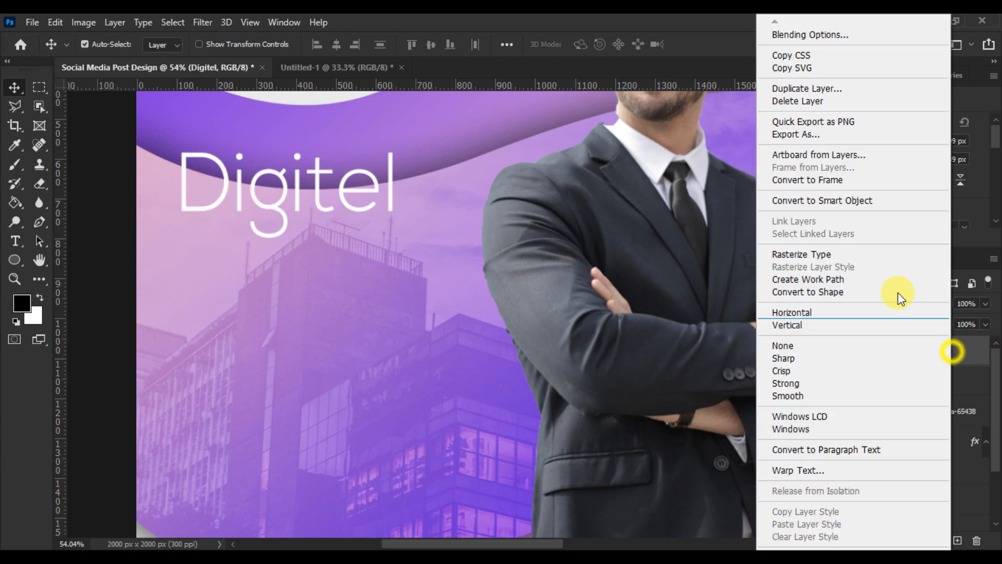
click(803, 89)
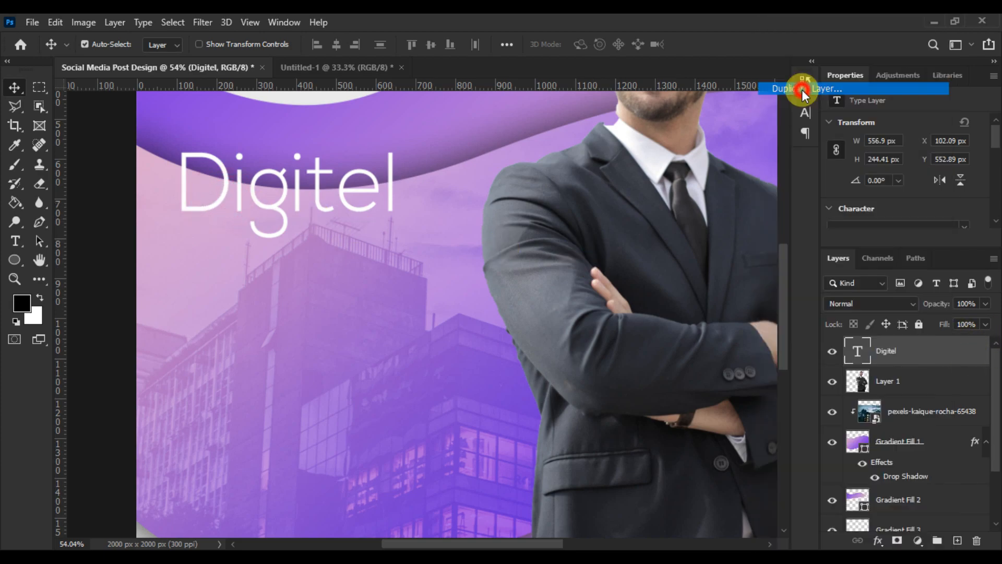
click(620, 155)
drag(216, 206, 209, 297)
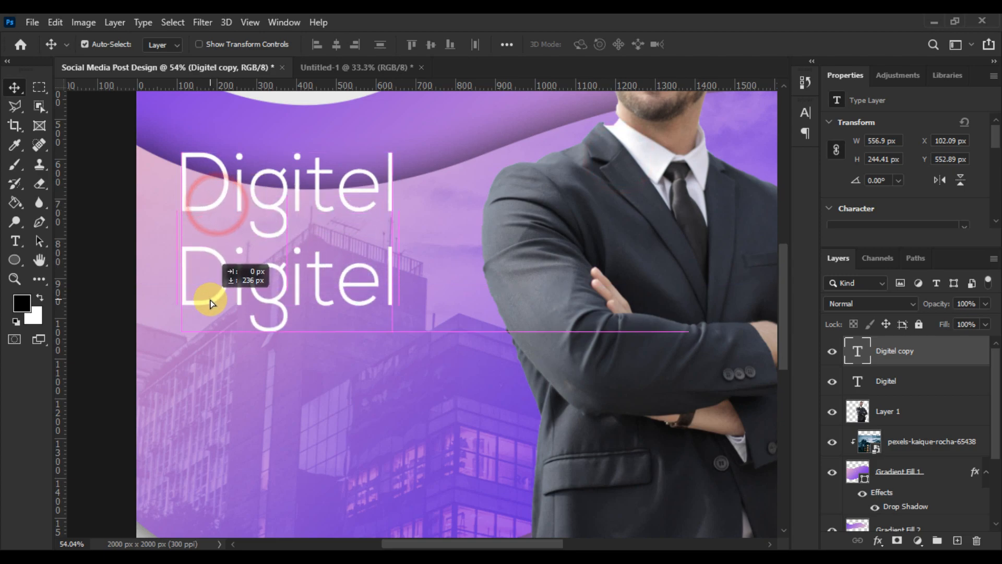
- Replace the copied line's text with "Marketing" and align its left edge with Digitel, at about X 101 px
click(16, 240)
double_click(207, 274)
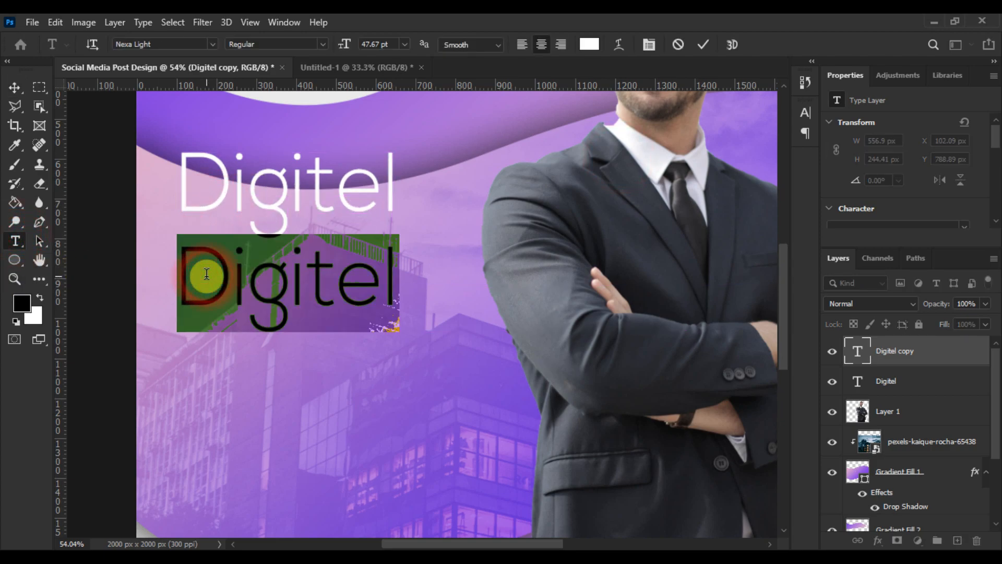
text(Marketing)
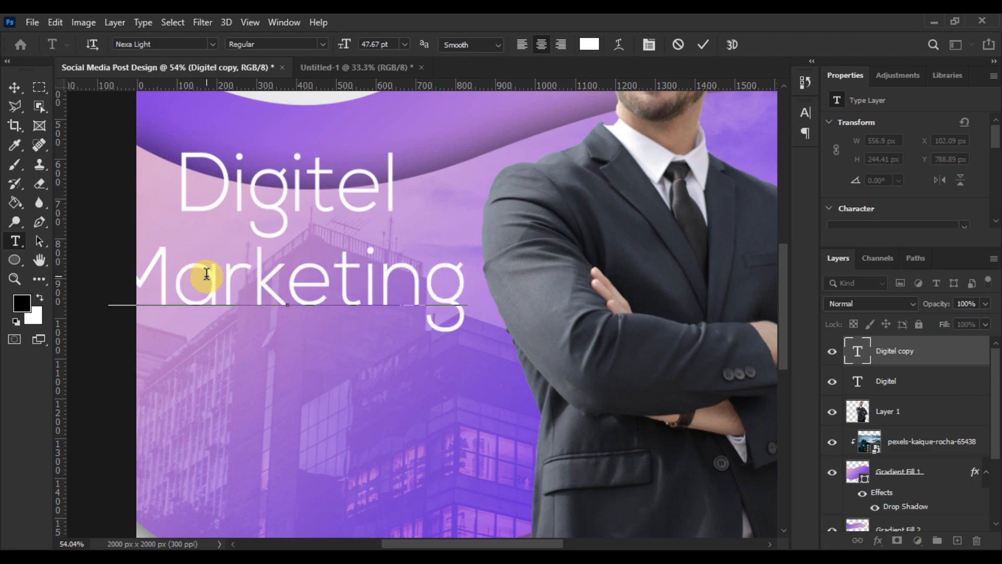
click(14, 88)
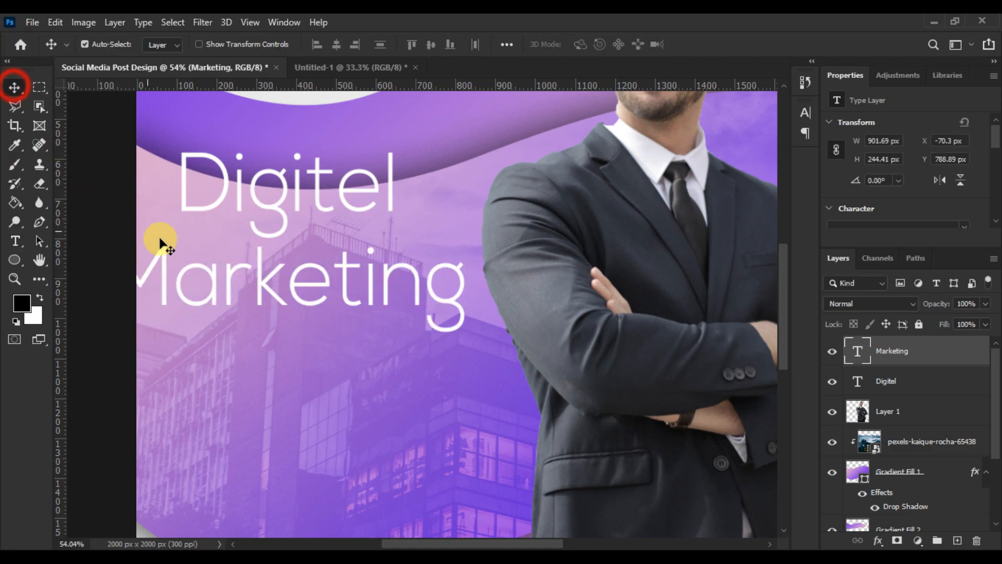
drag(227, 277, 283, 276)
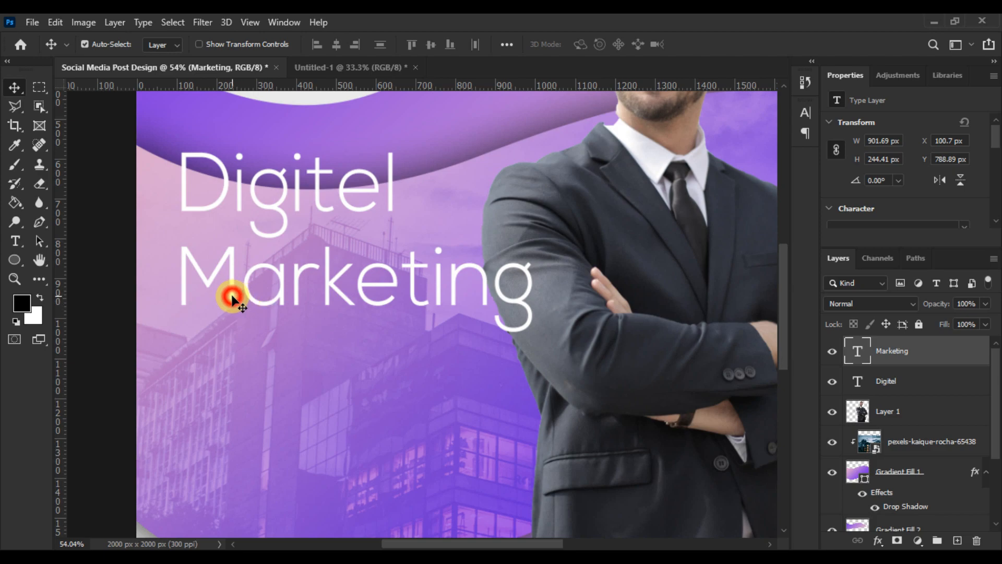
- Duplicate the Marketing text layer and move the copy 236 px straight down, directly below the original
right_click(958, 360)
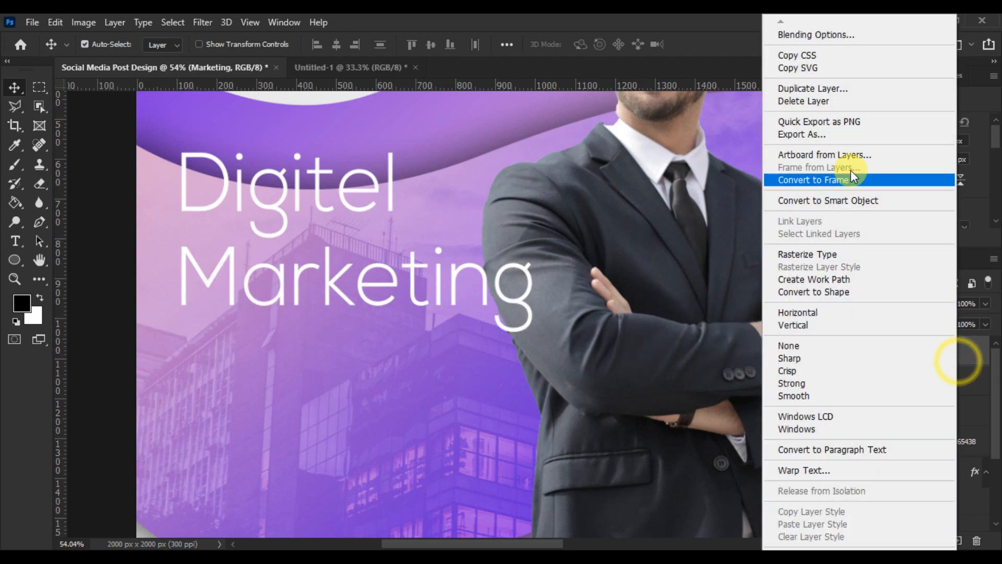
click(815, 92)
click(604, 153)
drag(232, 297, 229, 389)
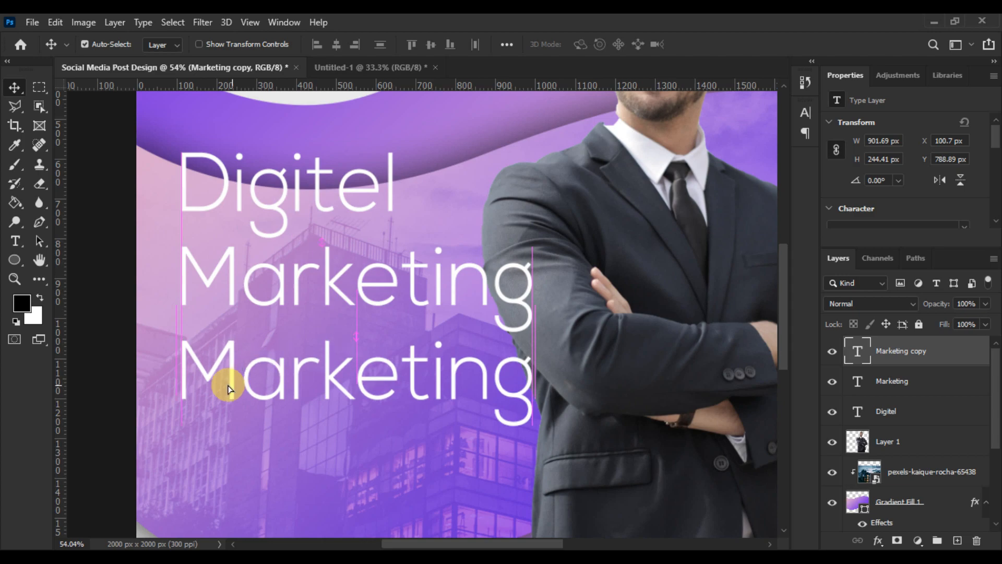
- Replace the lowest line's text with "Agency" and move it left, under the start of Marketing
click(11, 241)
double_click(224, 347)
text(A)
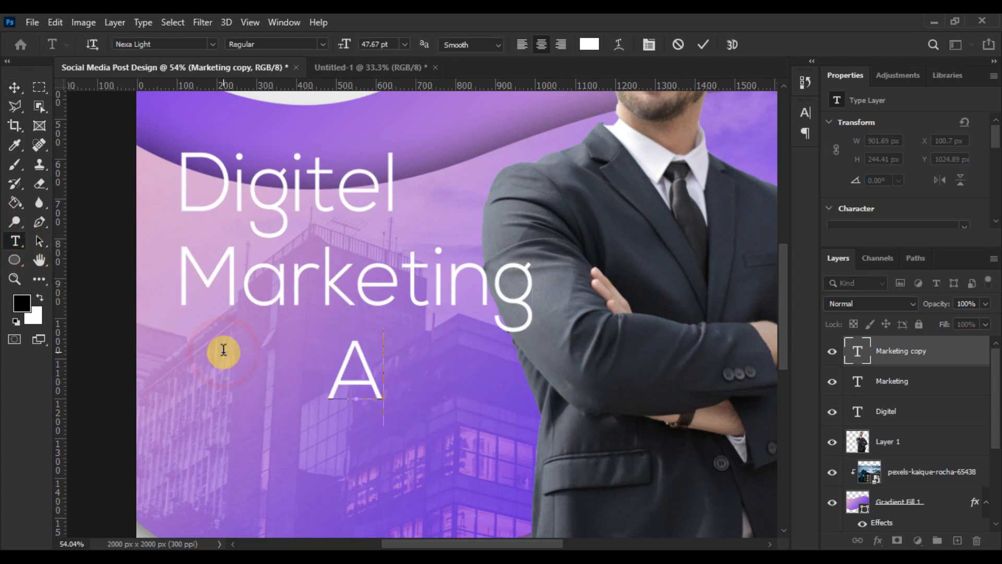
text(gen)
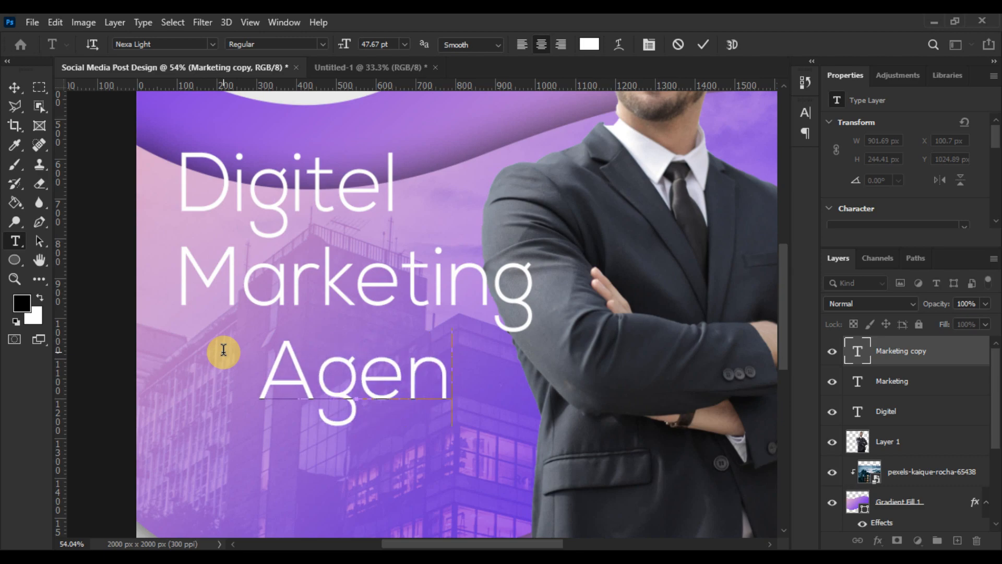
text(cy)
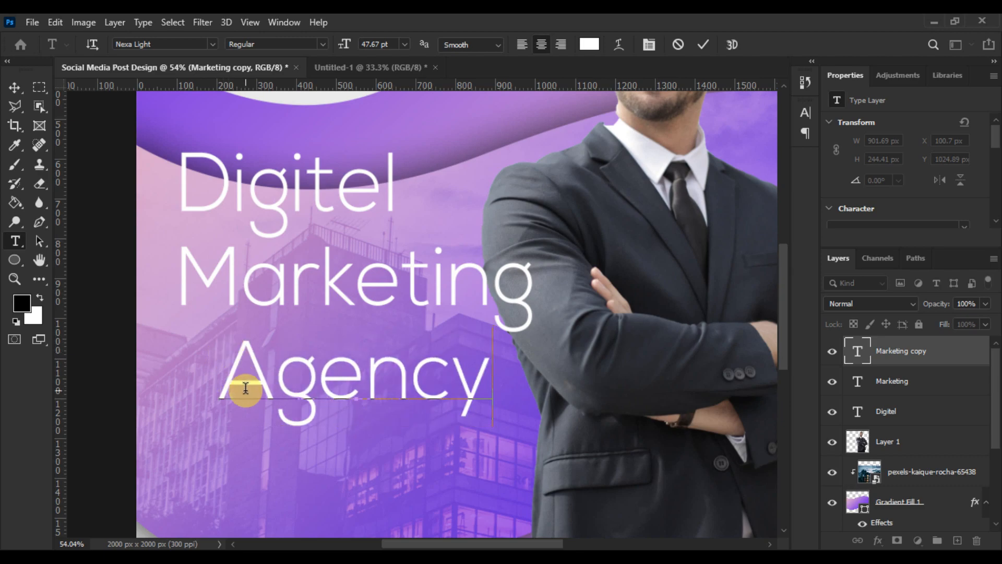
scroll(217, 398, up, 2)
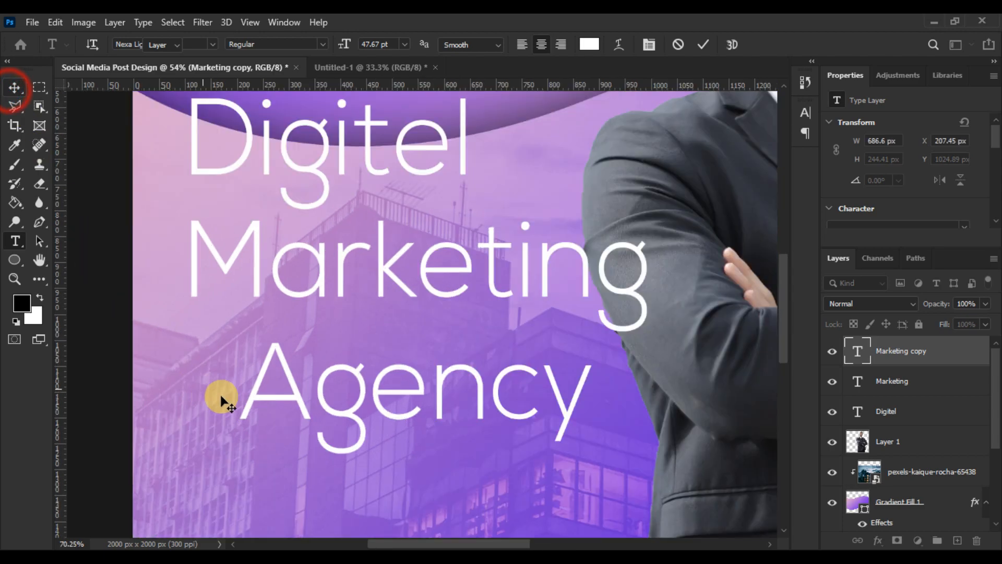
drag(252, 398, 204, 393)
- Set the font of the Digitel, Marketing and Agency text layers together to Nexa Bold
scroll(252, 401, down, 4)
shift+click(886, 411)
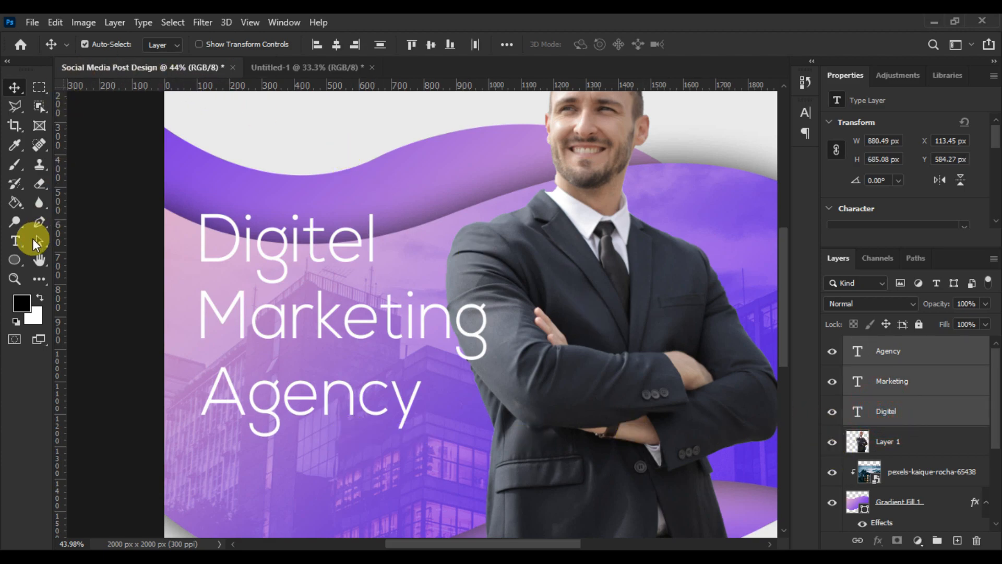
click(15, 240)
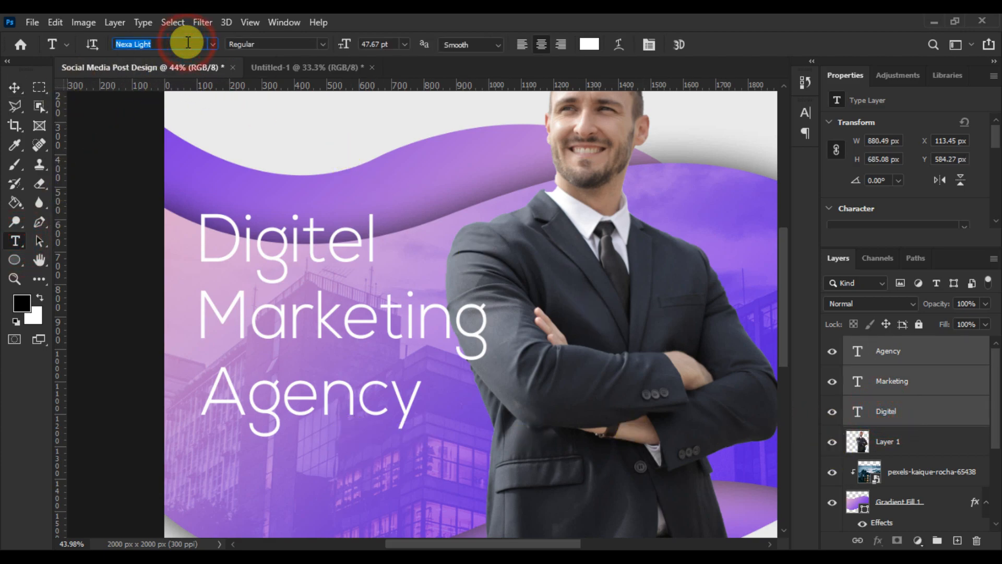
text(nex)
key(Down)
key(Up)
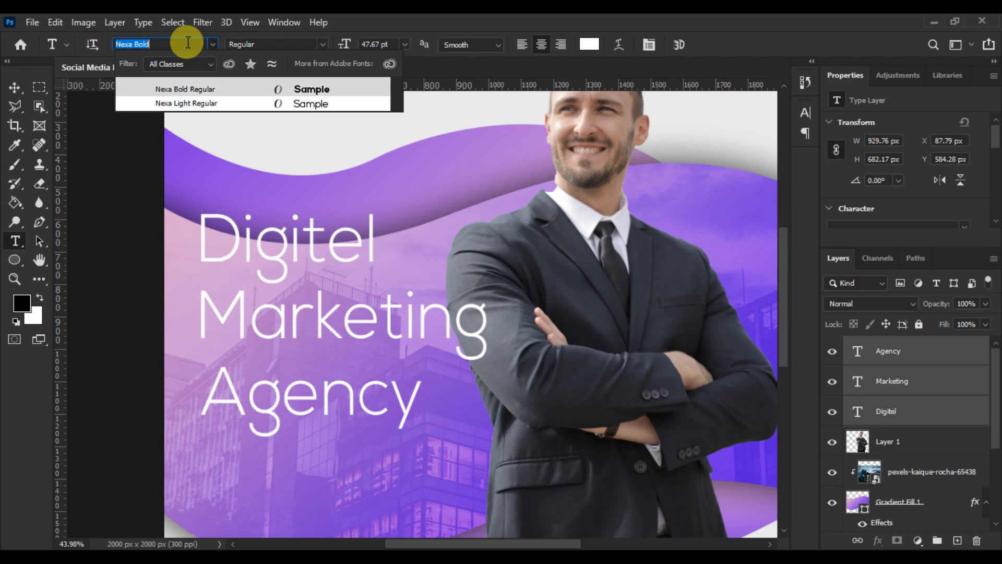
key(Return)
click(15, 87)
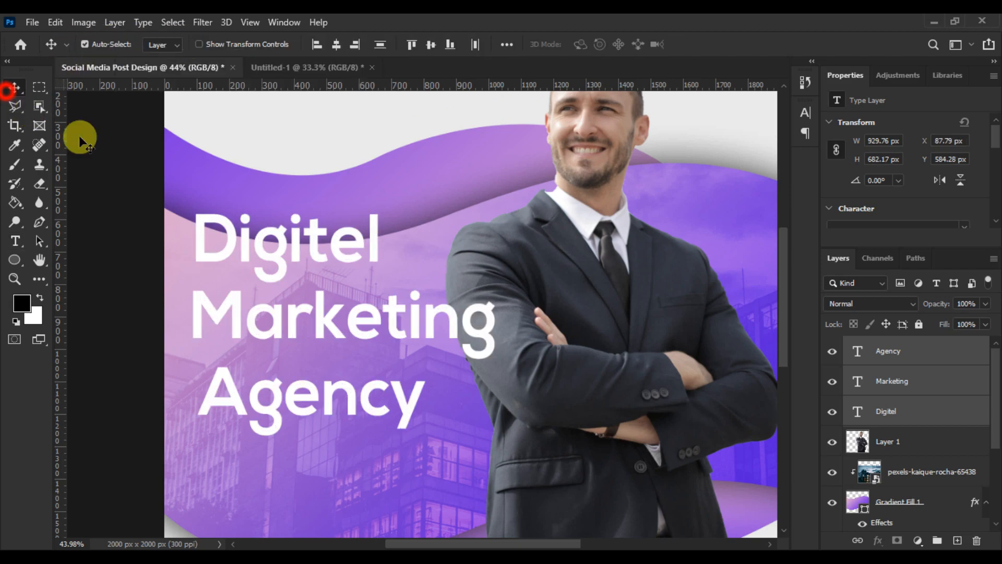
- Scale the three headline lines down together to about 759 × 557 px, at about X 85 px, Y 567 px
key(ctrl+t)
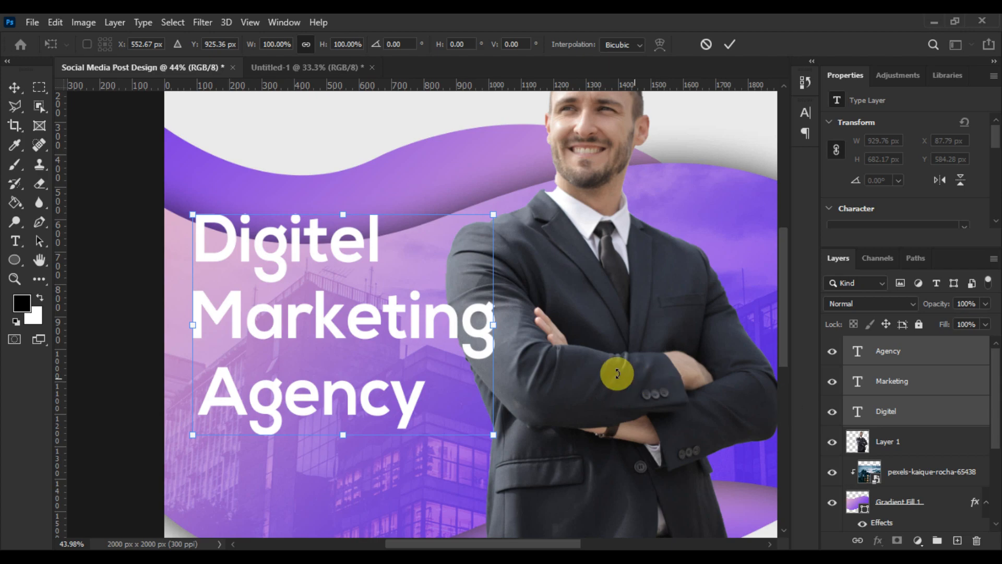
drag(493, 326, 385, 313)
key(Return)
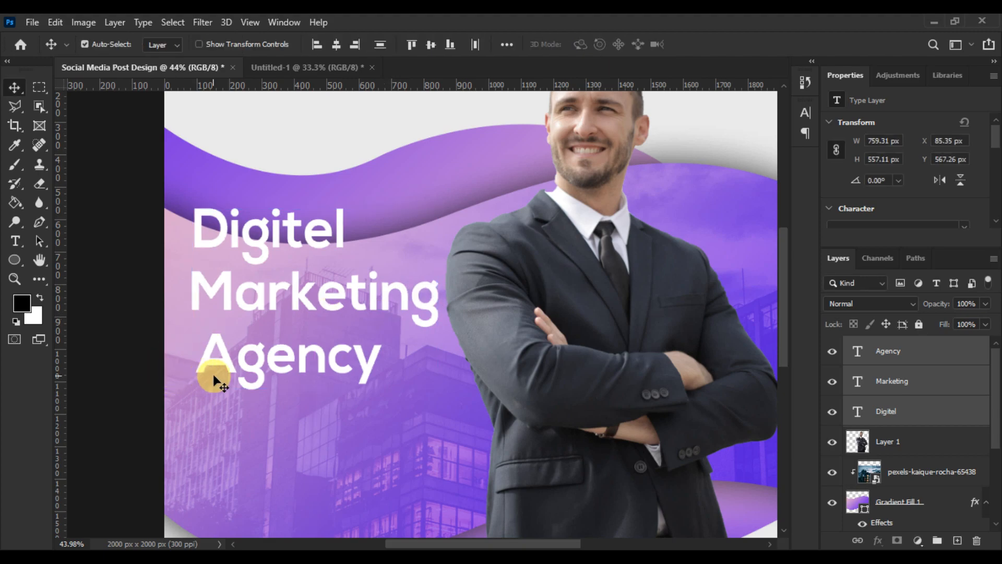
- Align the left edges of Agency and Digitel with Marketing, placing them at about X 83 px and X 77 px
scroll(214, 337, up, 3)
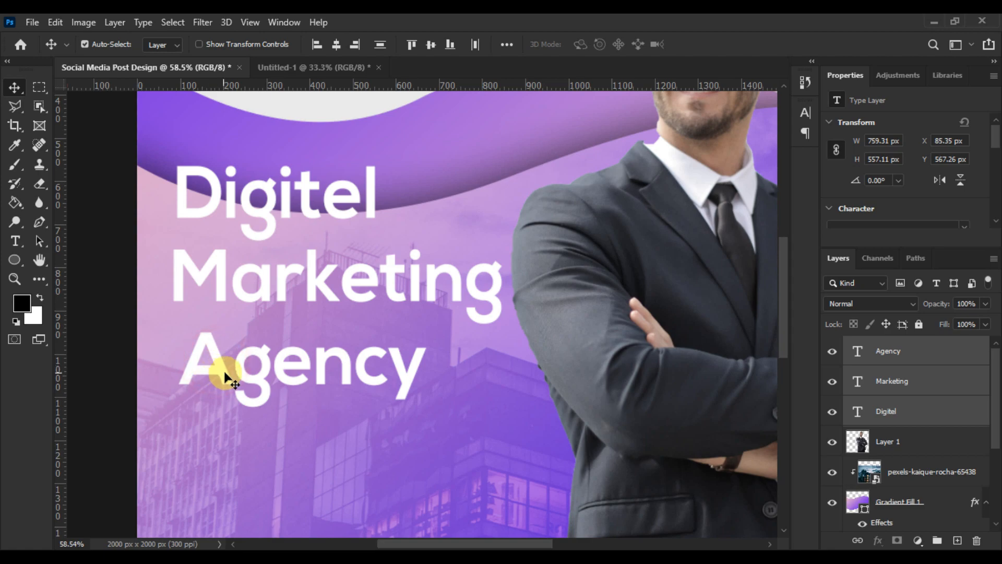
click(907, 365)
scroll(217, 369, up, 2)
mouse_move(217, 369)
mouse_down()
mouse_move(202, 364)
mouse_move(206, 373)
mouse_up()
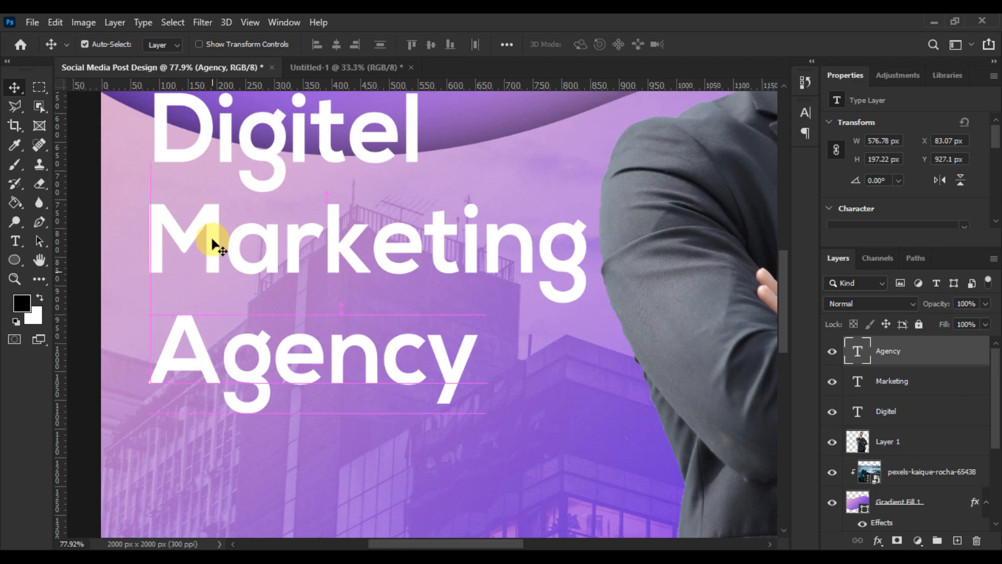
scroll(204, 201, up, 2)
drag(199, 225, 191, 230)
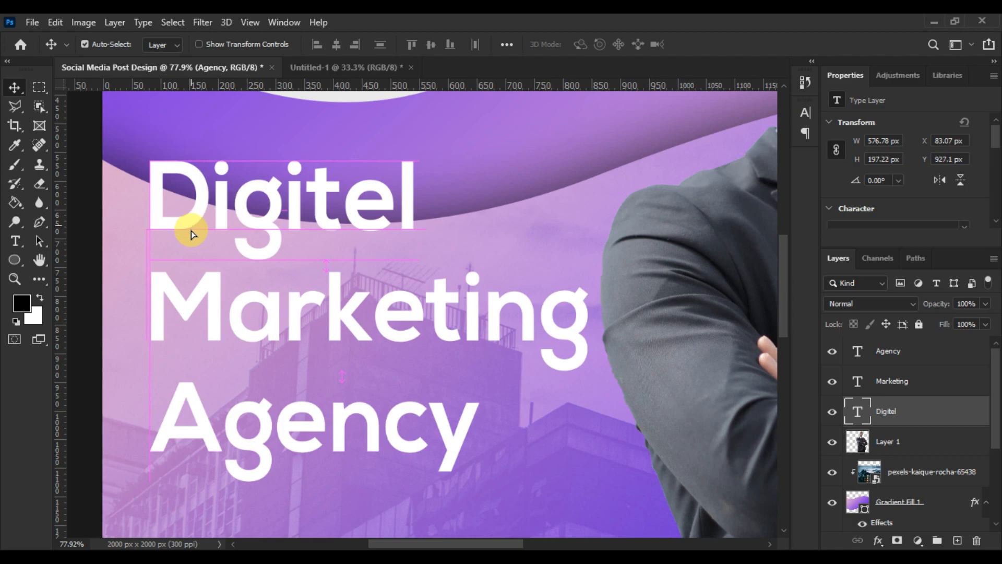
key(ctrl+0)
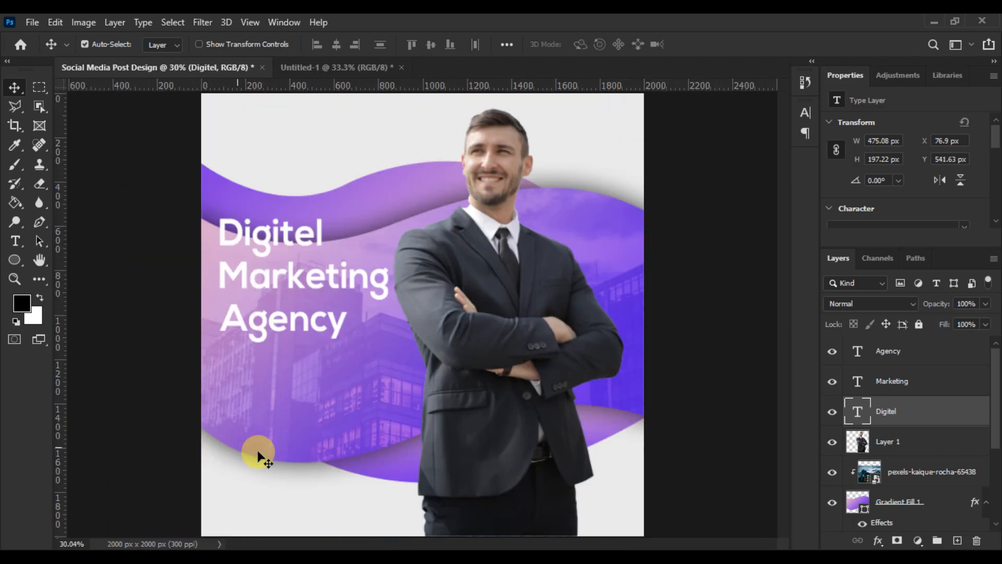
scroll(273, 432, up, 1)
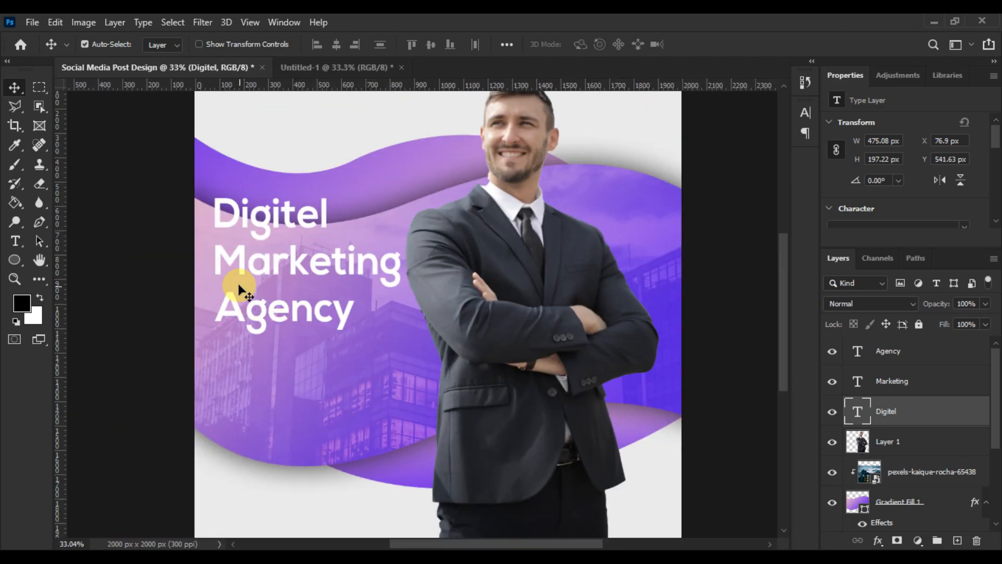
scroll(239, 288, up, 3)
double_click(236, 317)
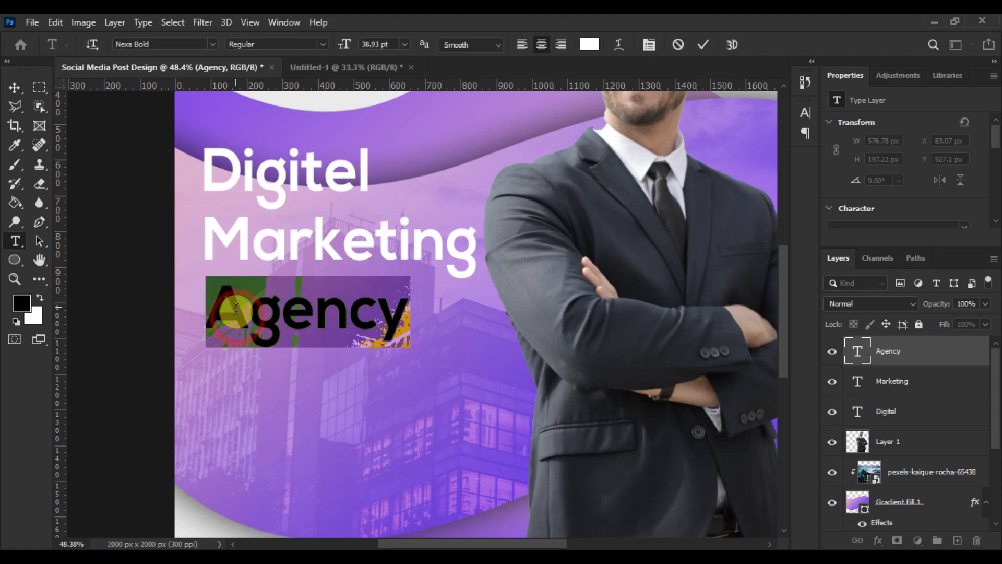
click(14, 90)
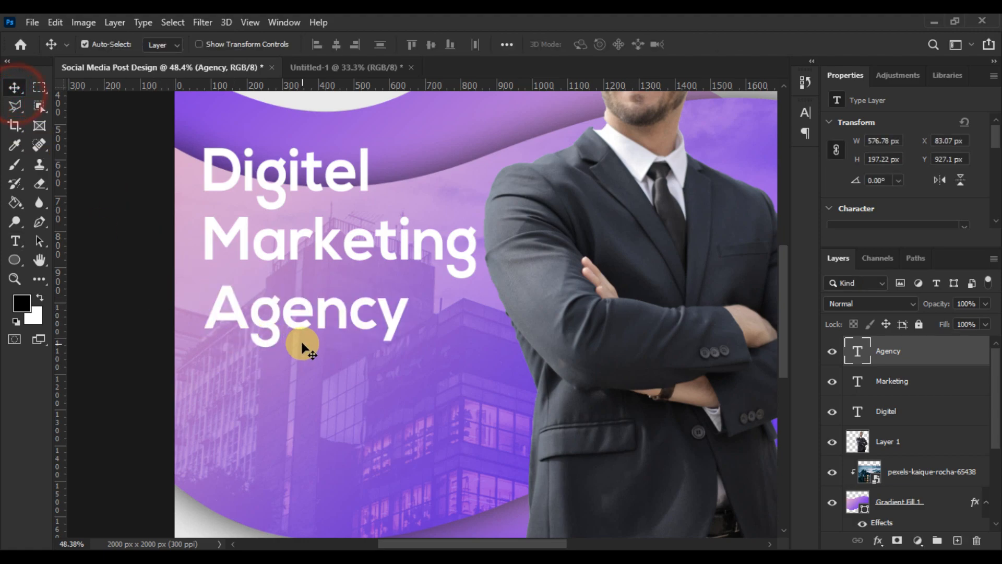
click(26, 307)
- Change the font of the Digitel line to Nexa Light
click(12, 241)
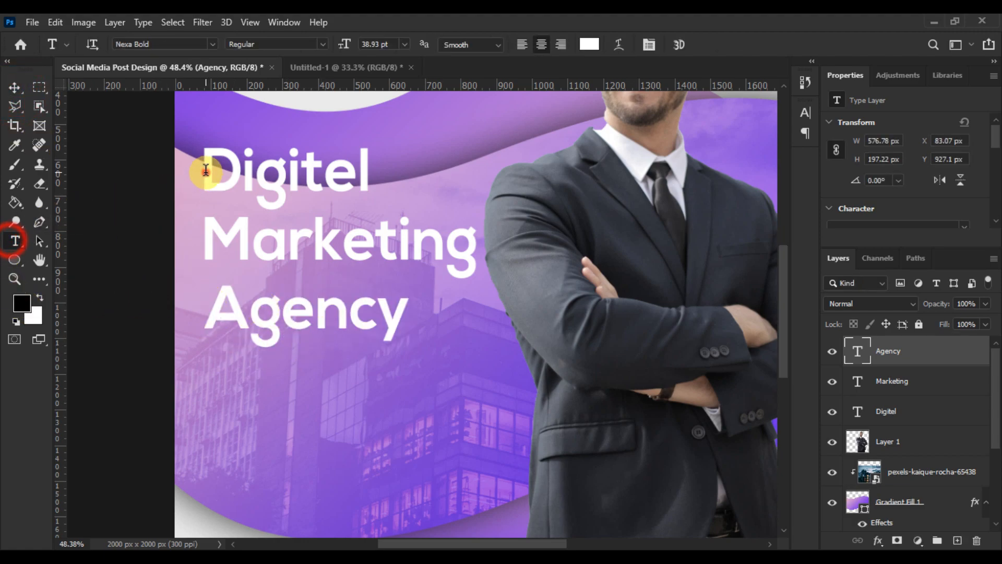
click(208, 172)
double_click(208, 172)
click(130, 45)
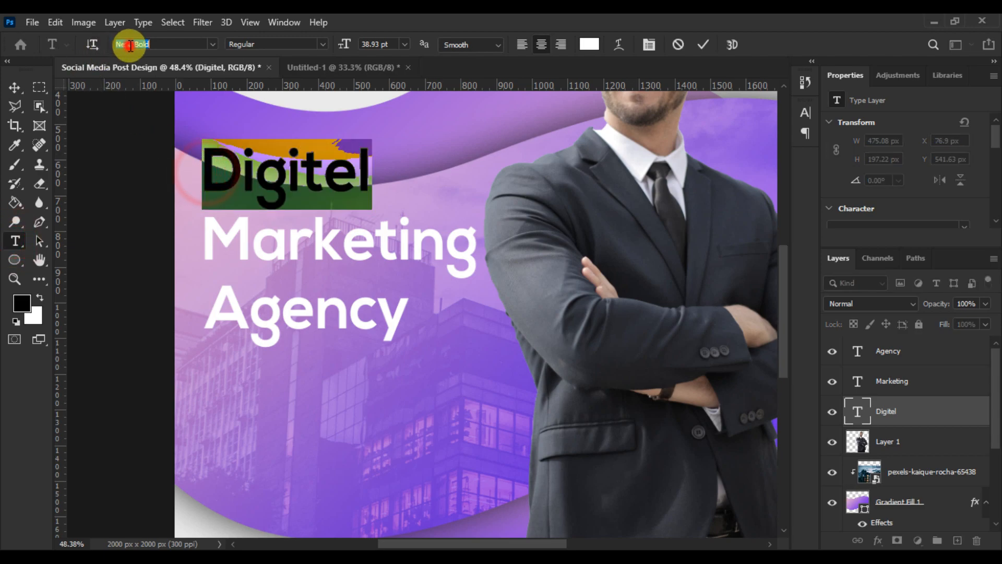
text(Nexa)
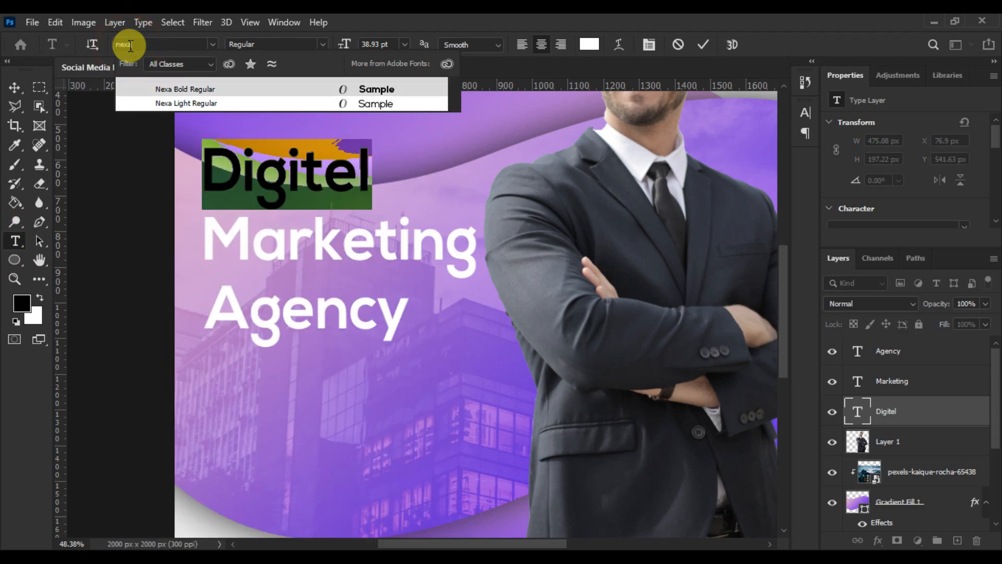
key(Down)
key(Return)
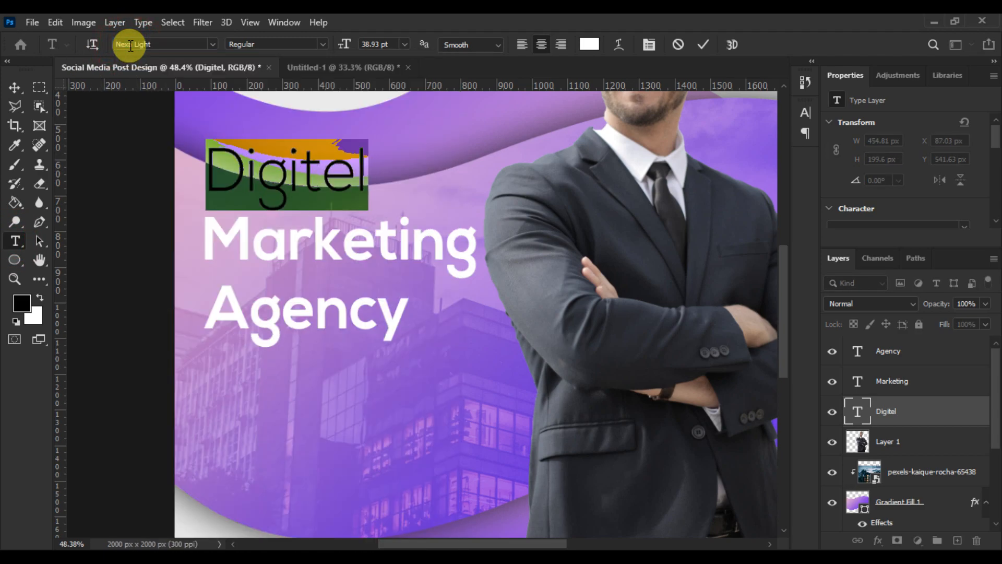
click(14, 88)
- Move the Digitel line 4 px left to about X 83 px, keeping its height, to align with Marketing
scroll(218, 202, up, 2)
scroll(228, 195, up, 3)
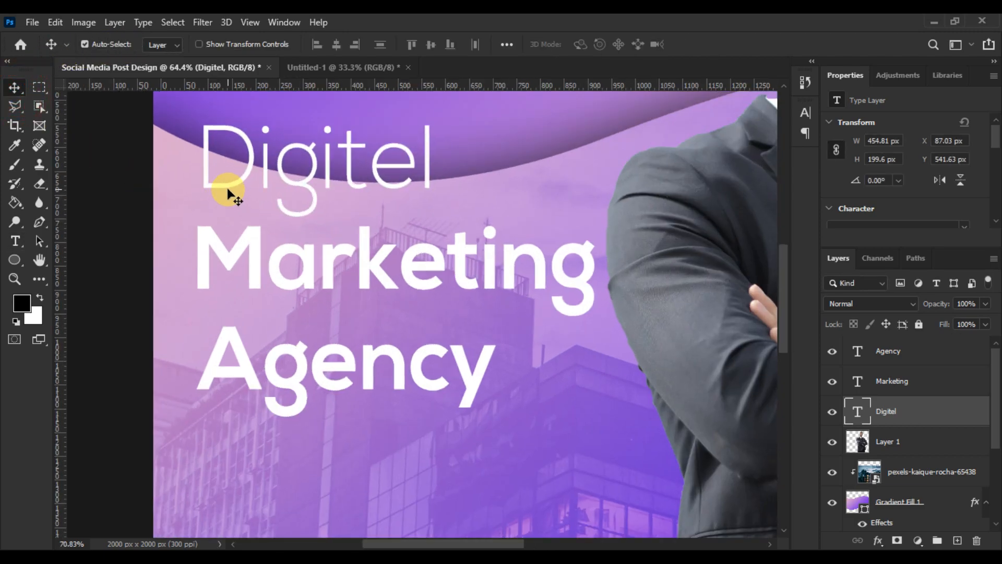
drag(228, 187, 227, 186)
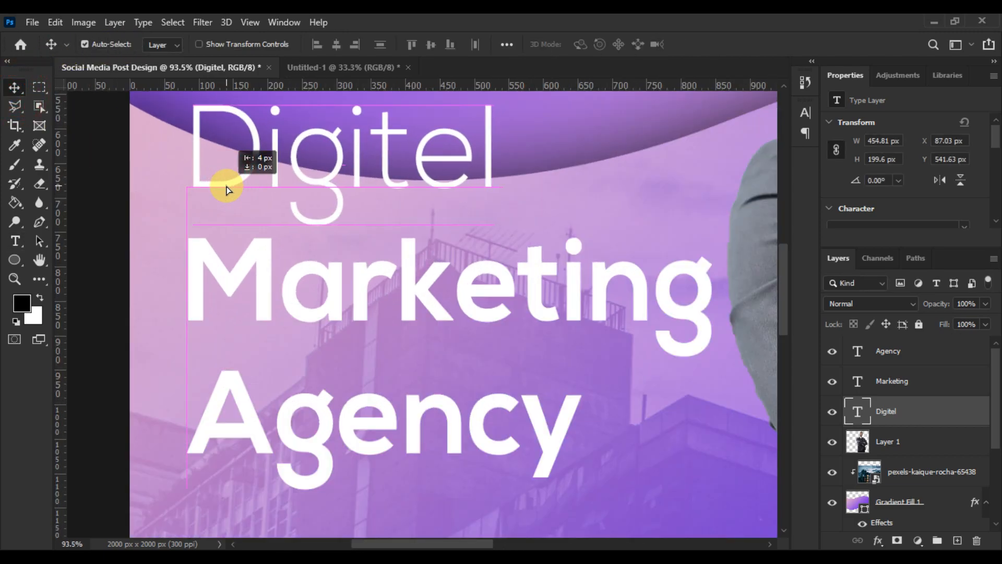
scroll(281, 345, down, 5)
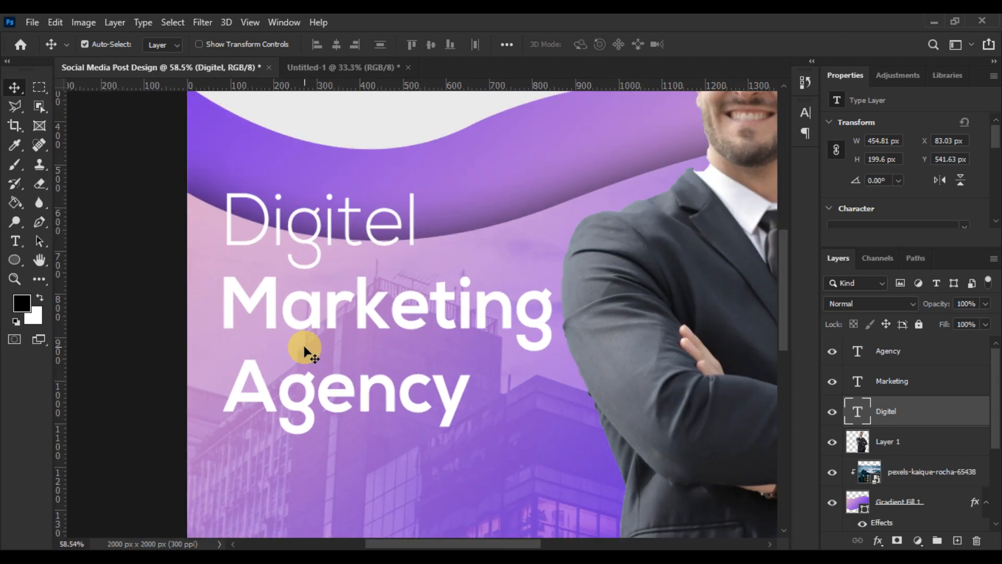
- Tighten the headline's line spacing by moving Marketing up to about Y 735 px and Agency up to about Y 902 px
scroll(307, 346, up, 4)
drag(274, 295, 270, 287)
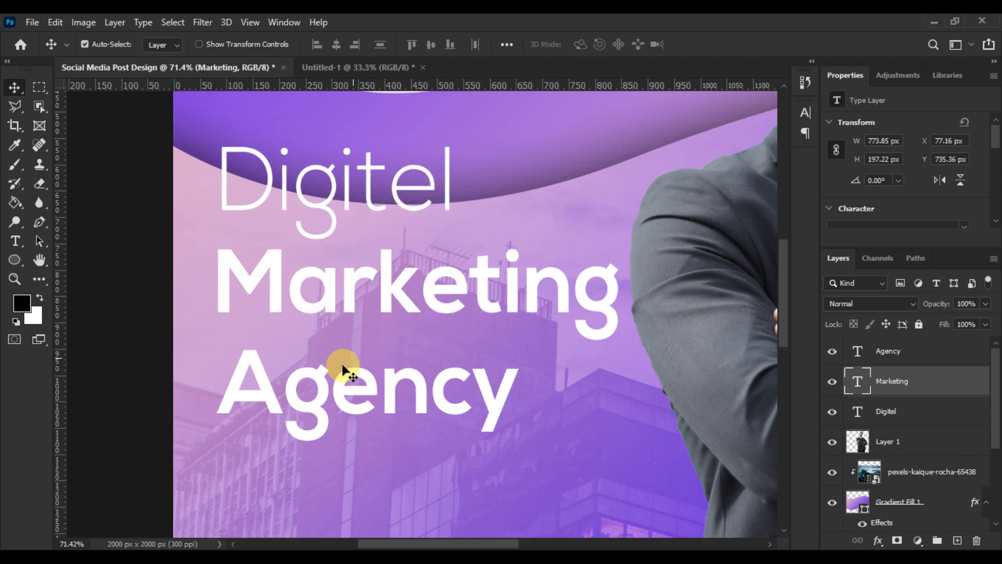
drag(322, 395, 322, 383)
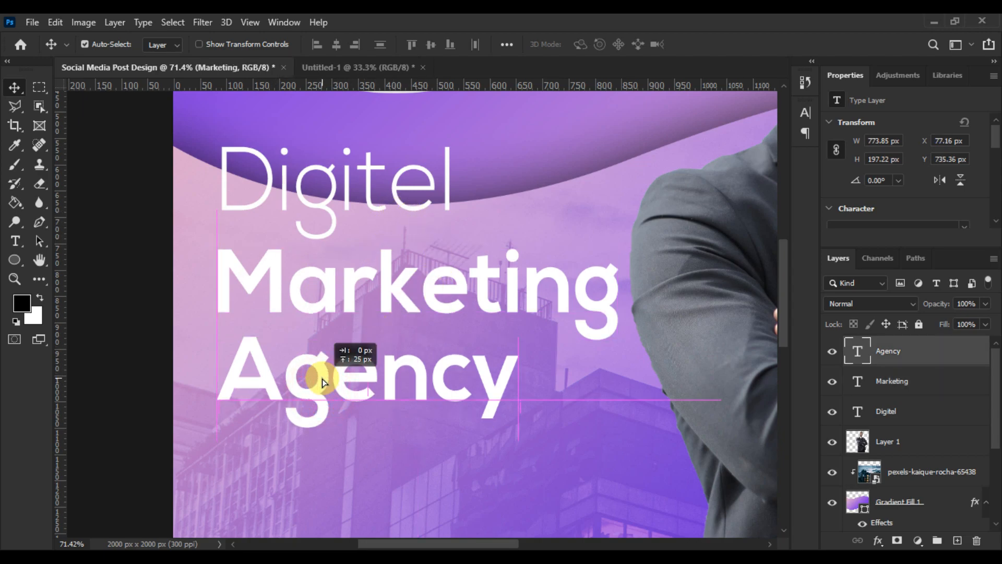
scroll(358, 398, down, 4)
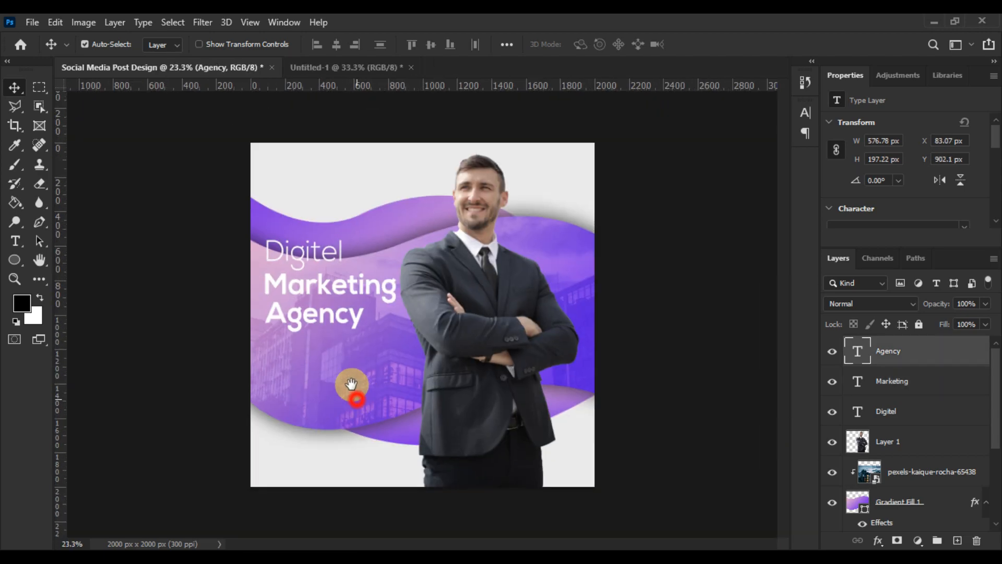
- Scale the three headline lines together to 81.33% and place them at about X 111 px, Y 533 px
scroll(351, 386, up, 2)
drag(263, 368, 220, 307)
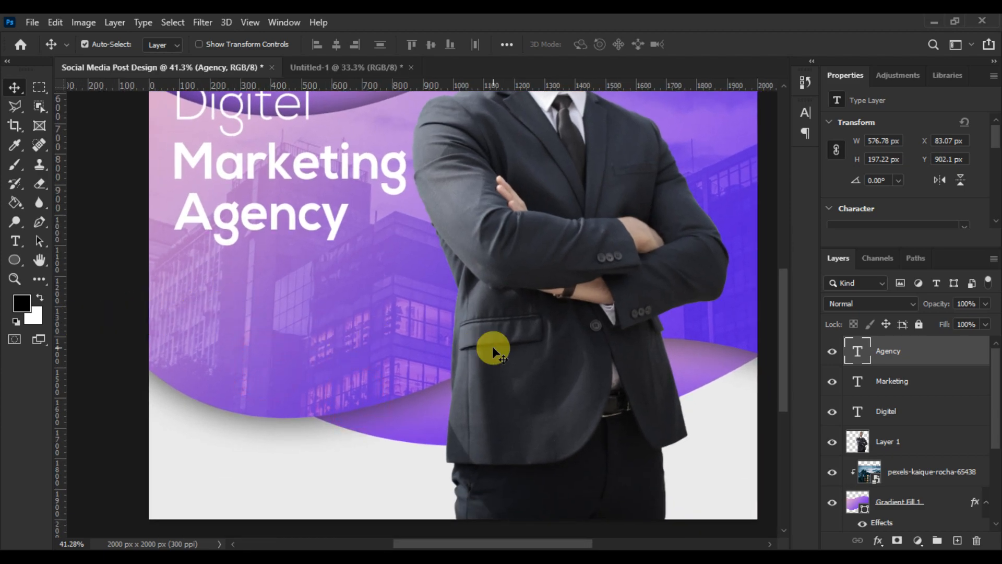
shift+click(890, 411)
key(ctrl+t)
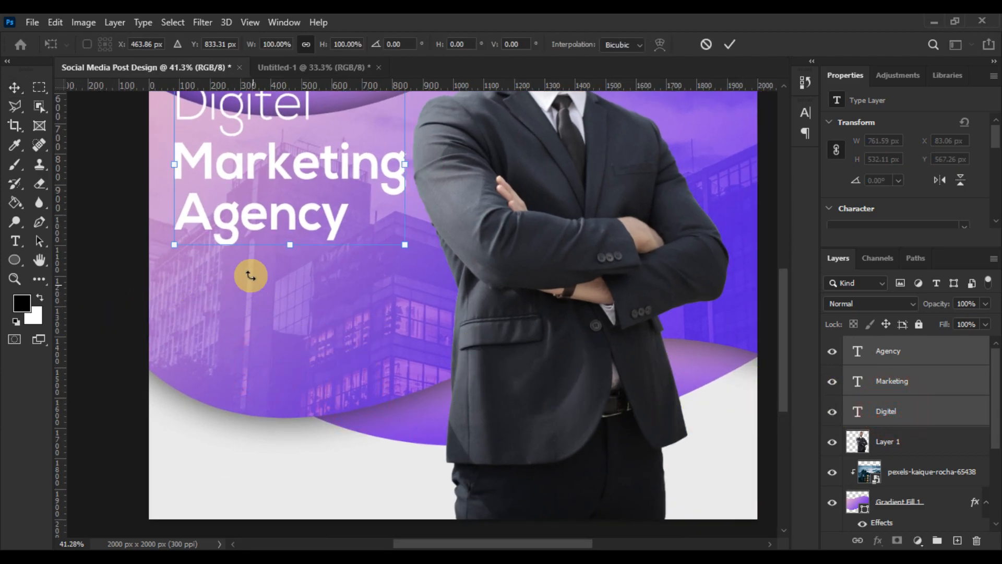
drag(287, 244, 315, 329)
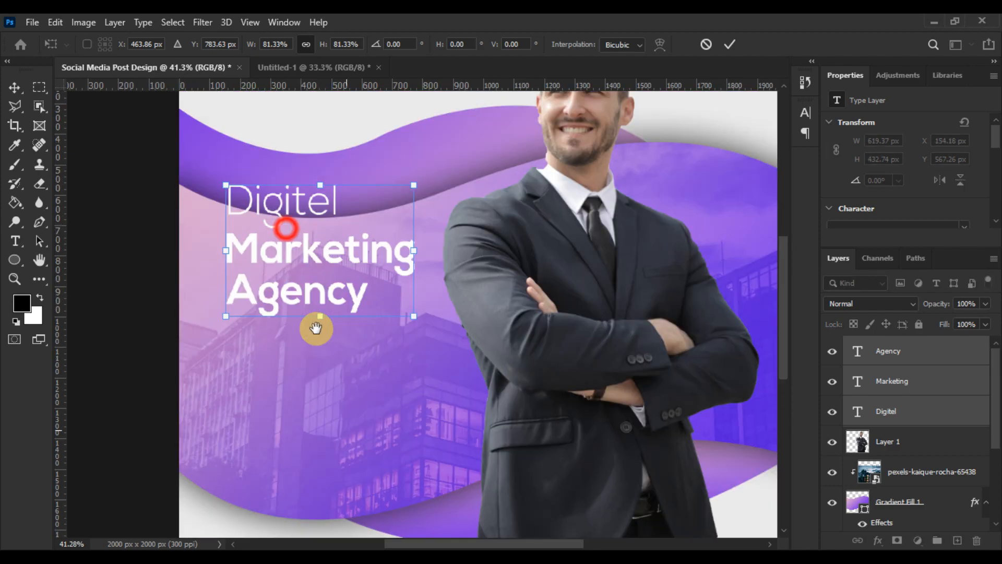
drag(305, 273, 290, 259)
click(239, 340)
- Place a vertical guide at the headline's left edge and draw a paragraph text box about 695 × 216 px below Agency
scroll(255, 343, up, 3)
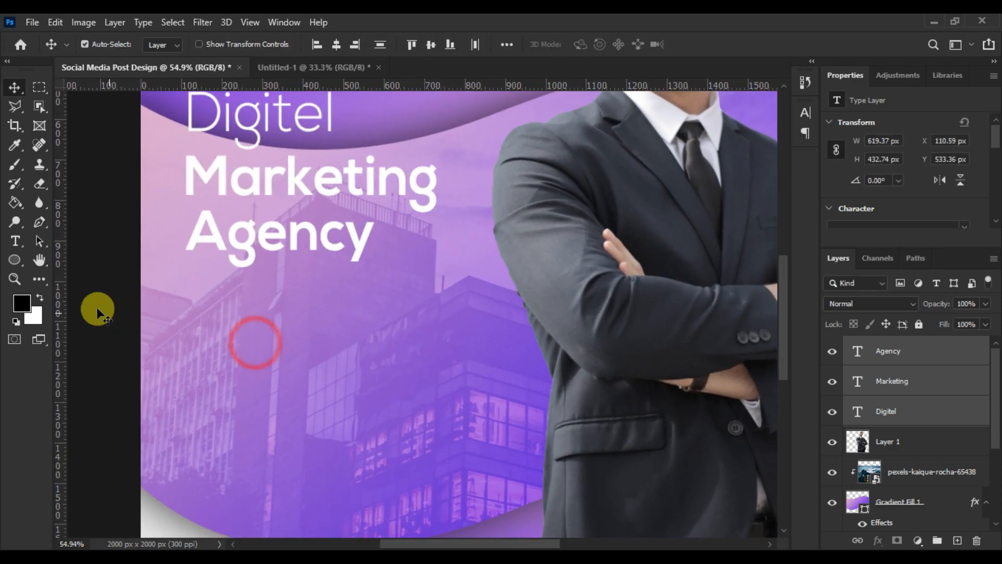
drag(72, 301, 182, 301)
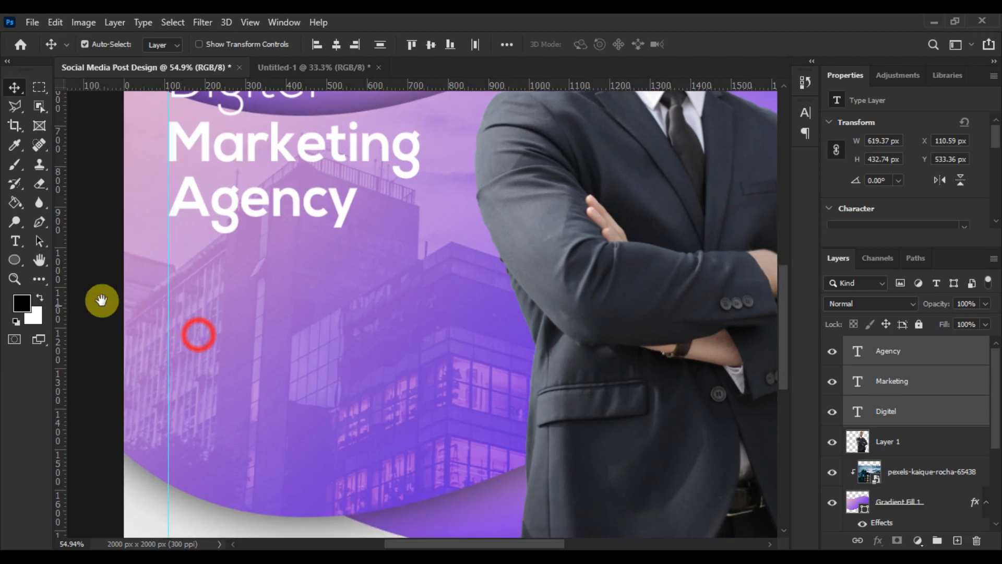
click(17, 242)
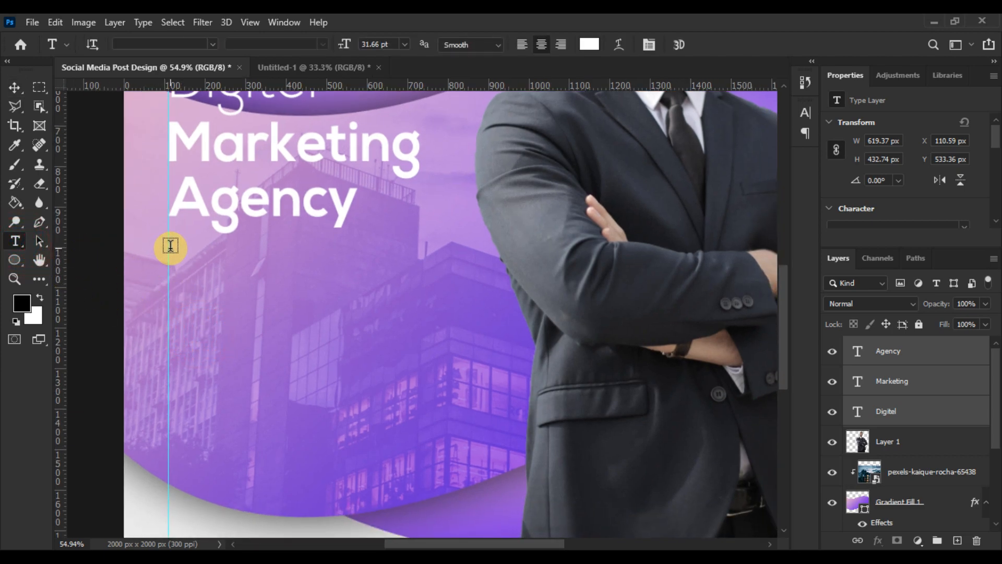
drag(168, 260, 449, 347)
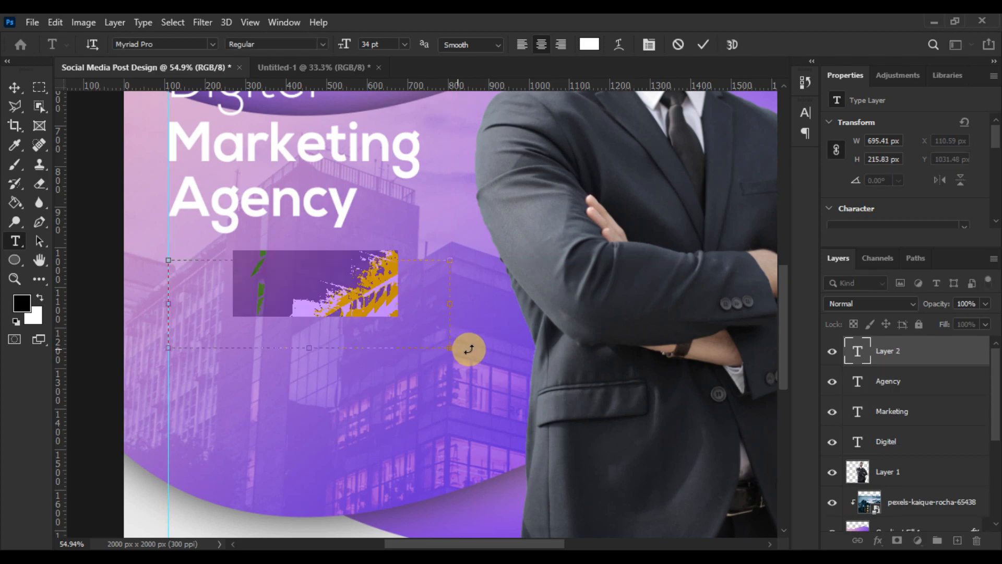
- Set the Lorem ipsum paragraph to 6 pt and justify it with the last line aligned left
drag(349, 49, 328, 49)
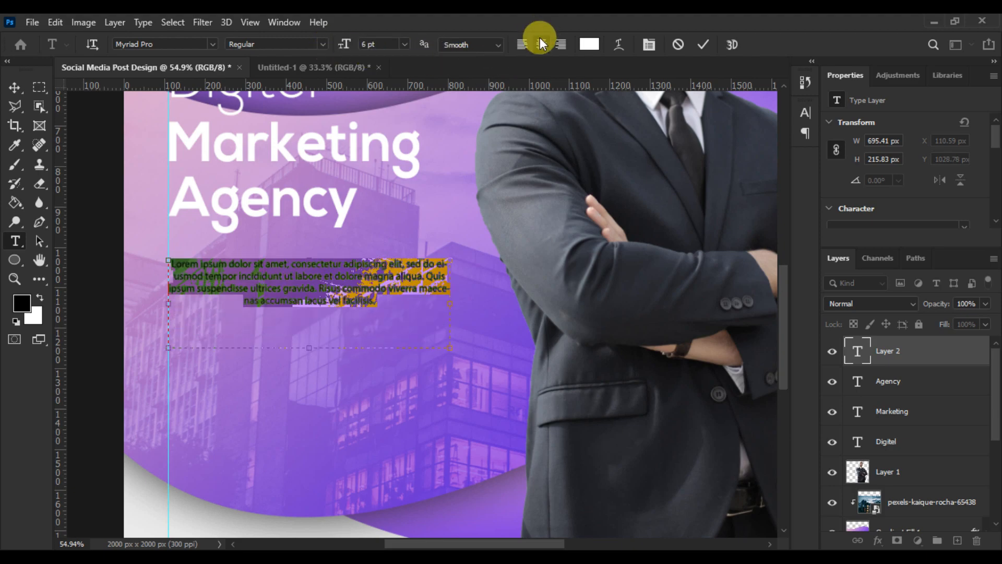
click(656, 51)
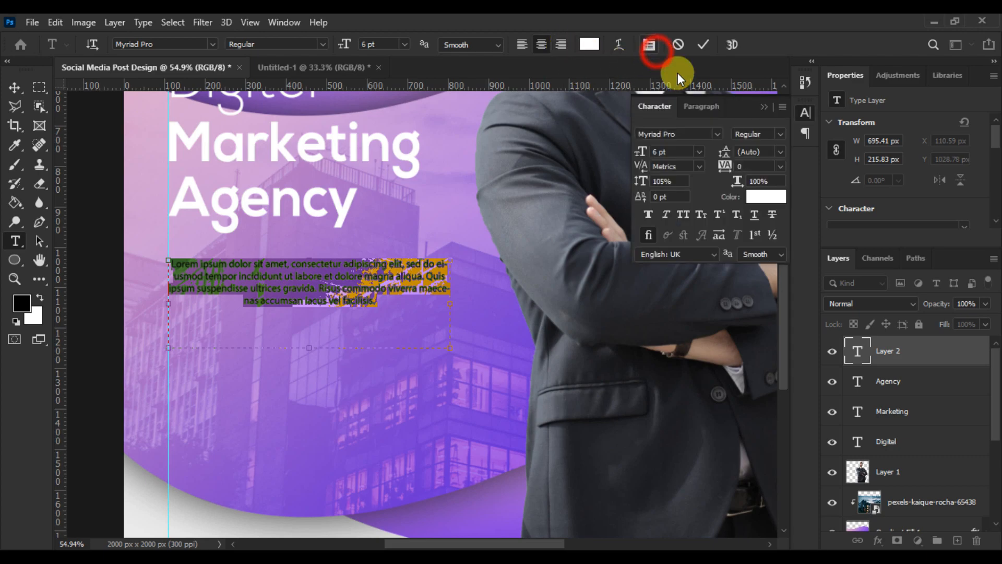
click(702, 106)
click(710, 134)
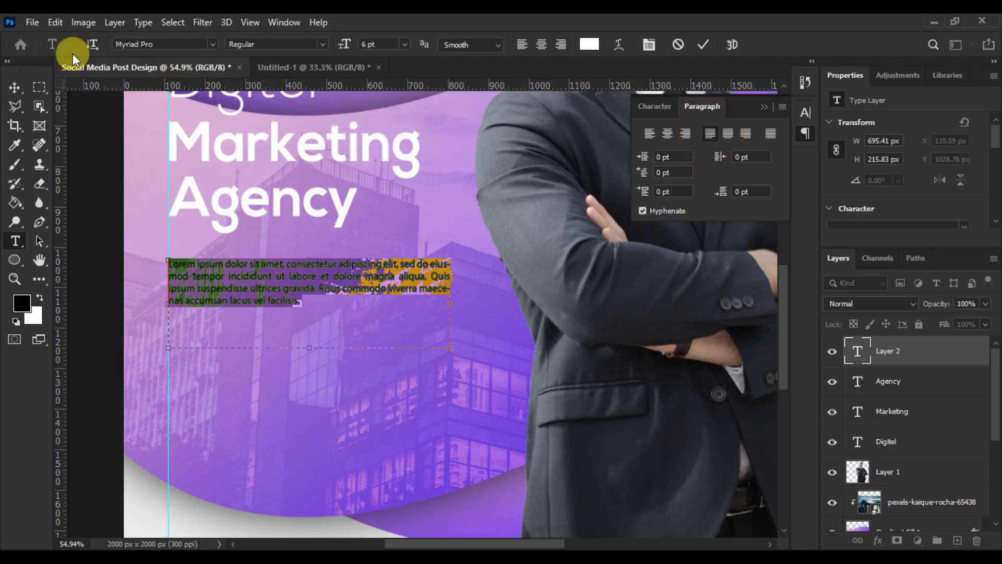
click(14, 88)
- Nudge the Lorem ipsum paragraph up, then enlarge it to about 785 × 246 px with its left edge on the guide
scroll(178, 277, up, 2)
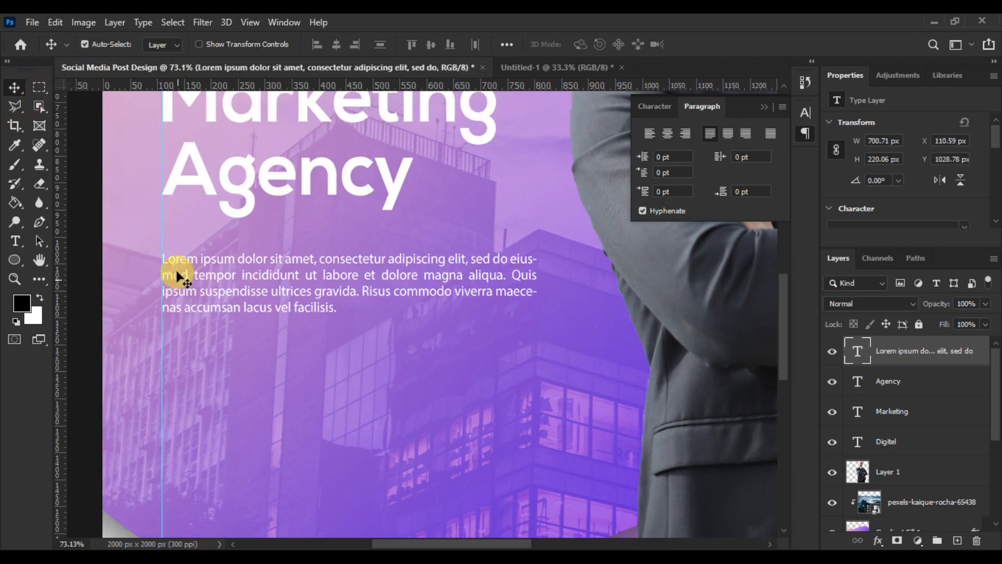
drag(176, 266, 176, 264)
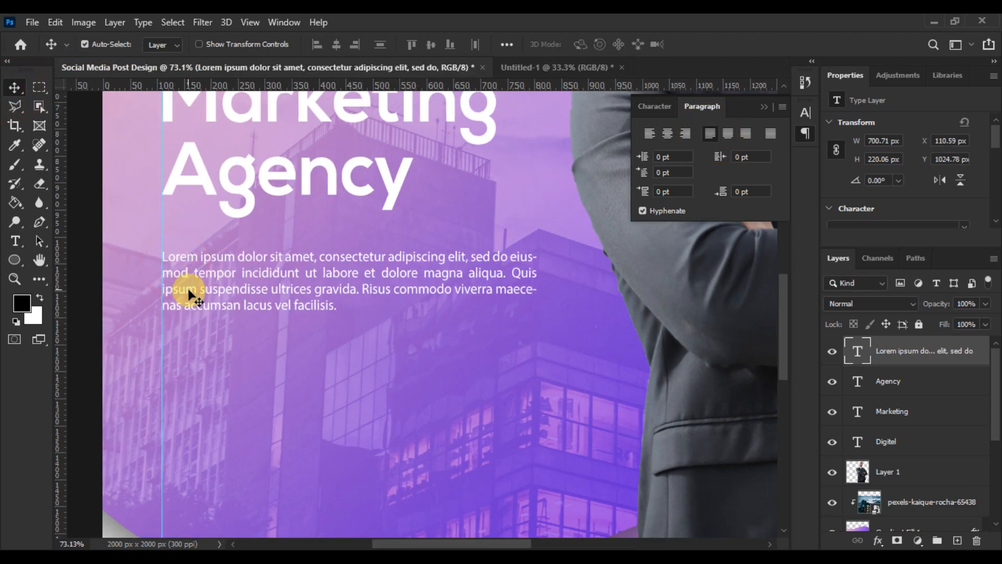
scroll(193, 303, down, 3)
key(ctrl+t)
drag(281, 331, 282, 346)
drag(224, 299, 242, 303)
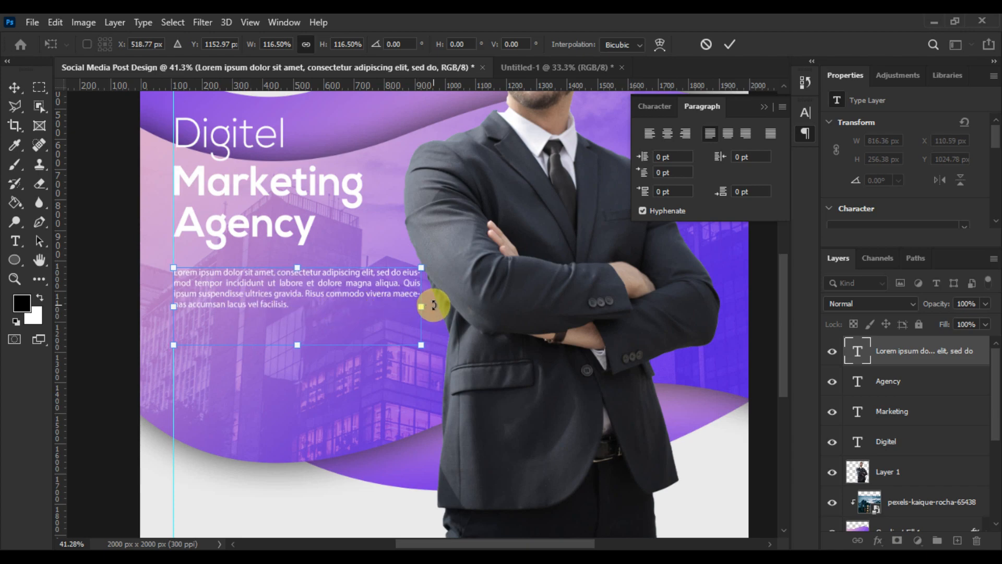
drag(421, 309, 412, 309)
key(Return)
- Change the font of the Lorem ipsum paragraph to Montserrat
scroll(183, 290, up, 3)
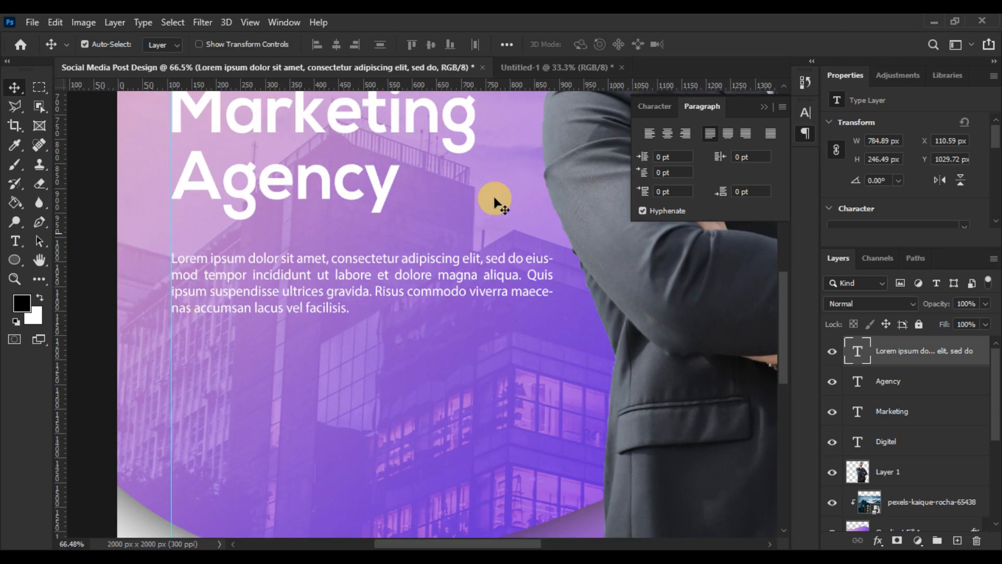
click(659, 106)
click(719, 136)
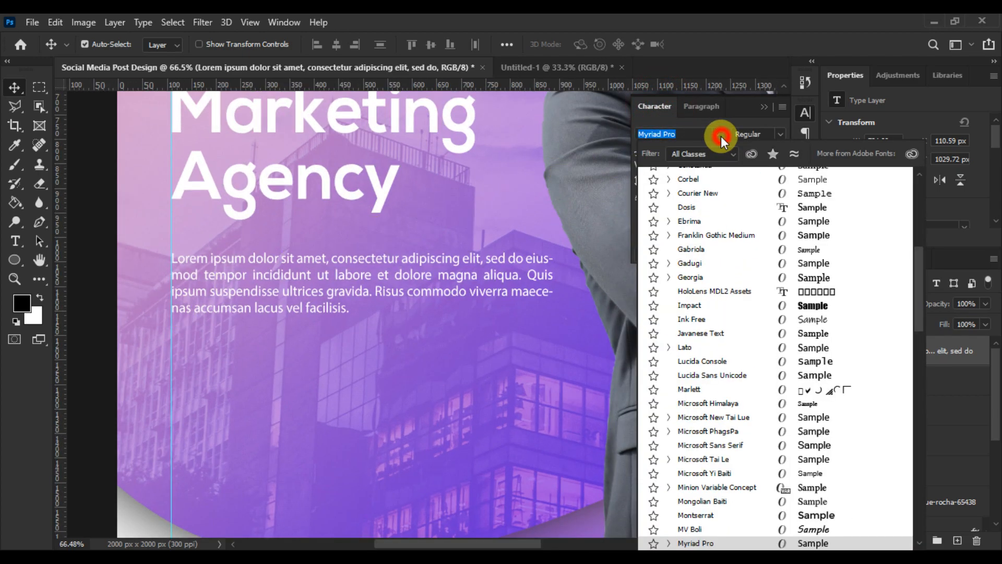
scroll(723, 178, up, 8)
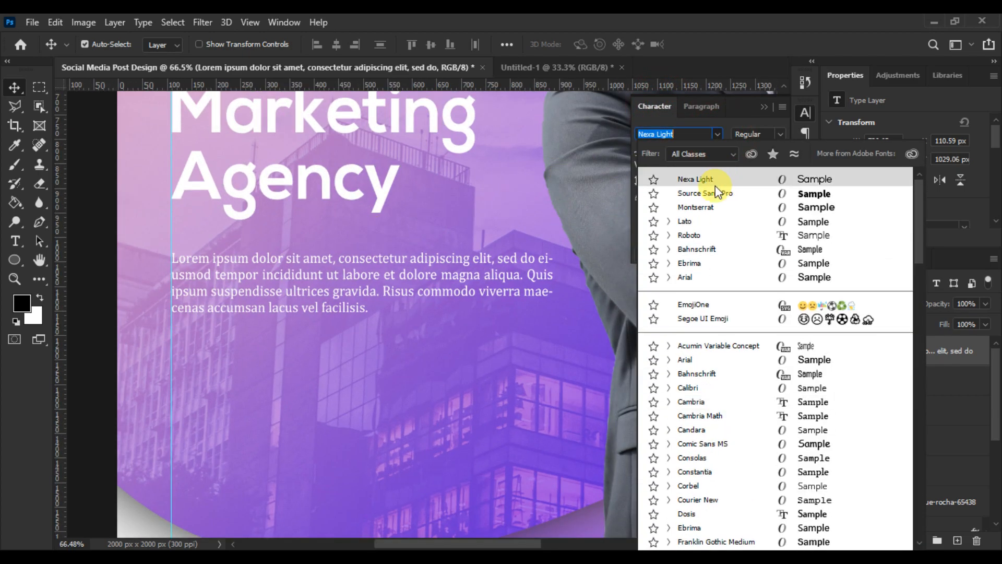
click(709, 205)
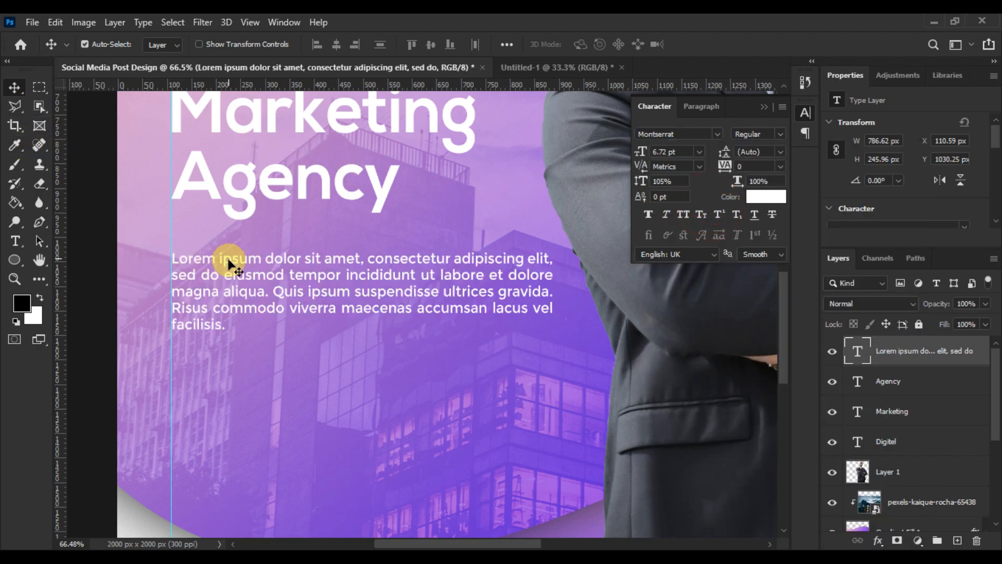
- Draw a rounded rectangle about 406 × 106 px below the paragraph, starting at the guide, at about Y 1303 px
scroll(189, 284, down, 3)
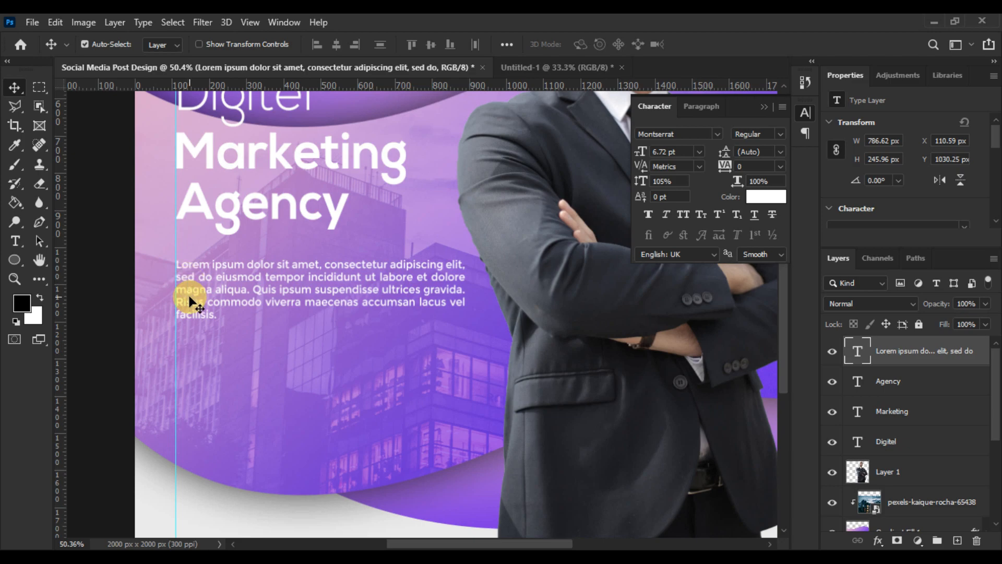
scroll(212, 346, up, 3)
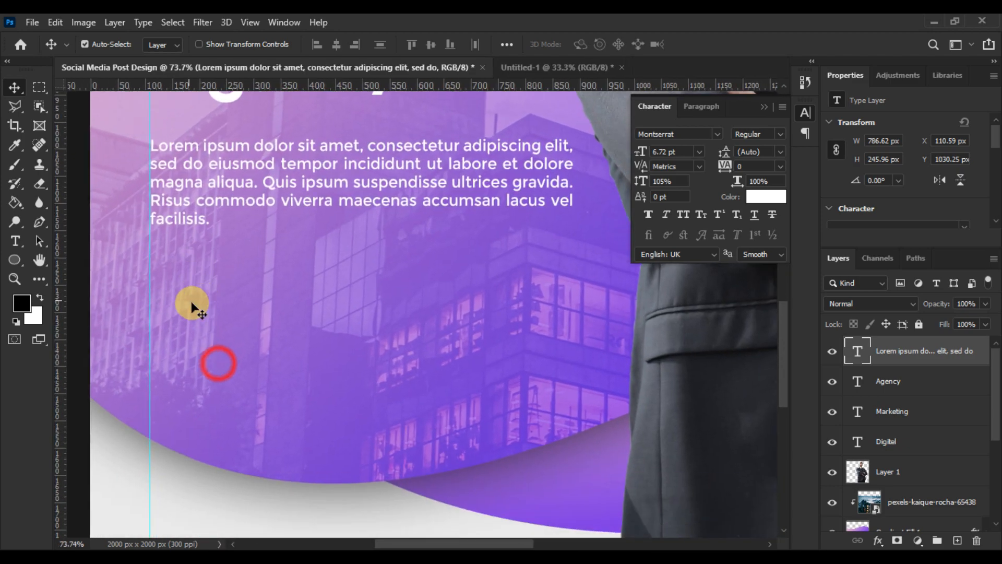
right_click(16, 268)
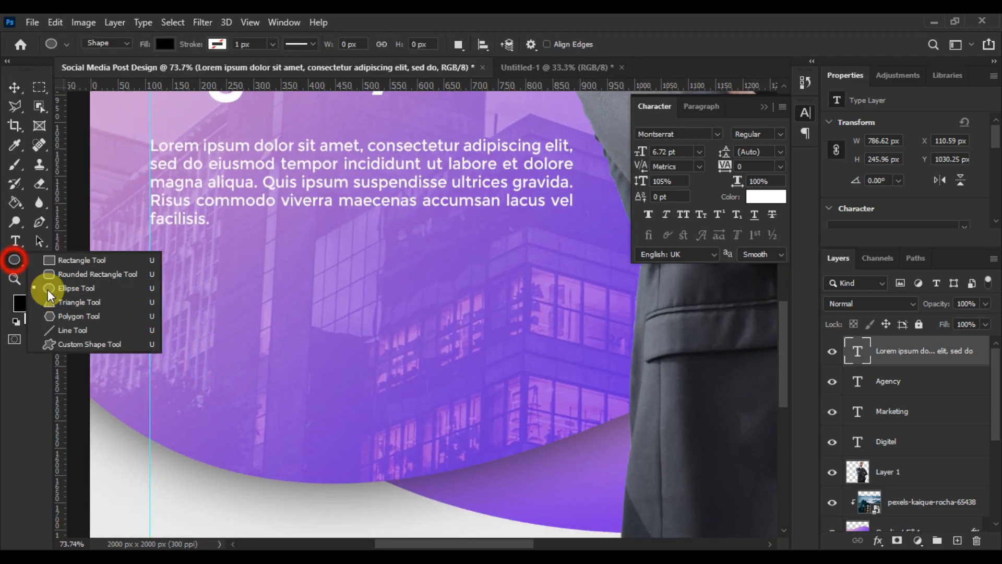
click(63, 271)
drag(150, 286, 369, 343)
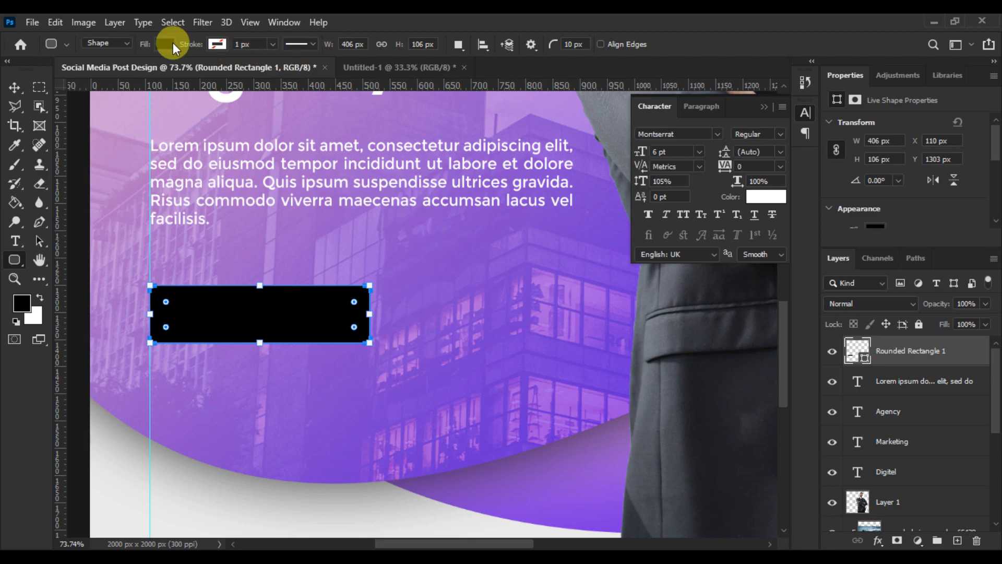
- Fill the rounded rectangle with the light grey eaeaea sampled from the post's background
click(172, 43)
click(257, 72)
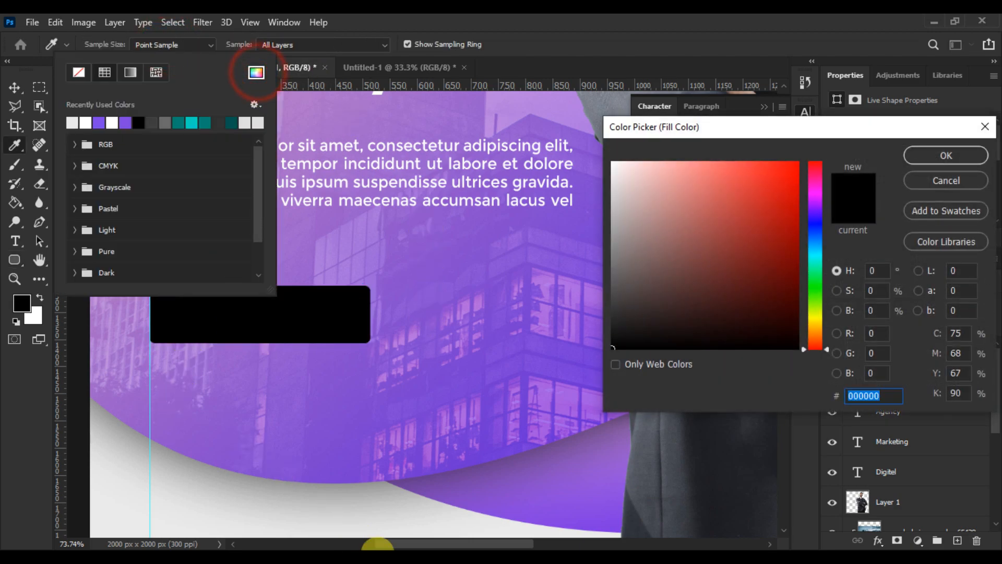
click(484, 532)
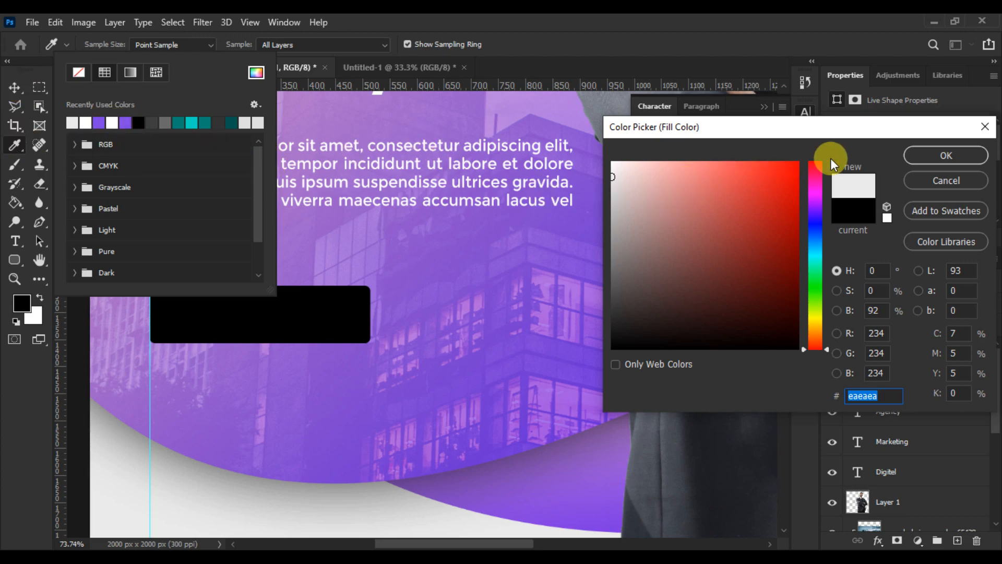
click(918, 156)
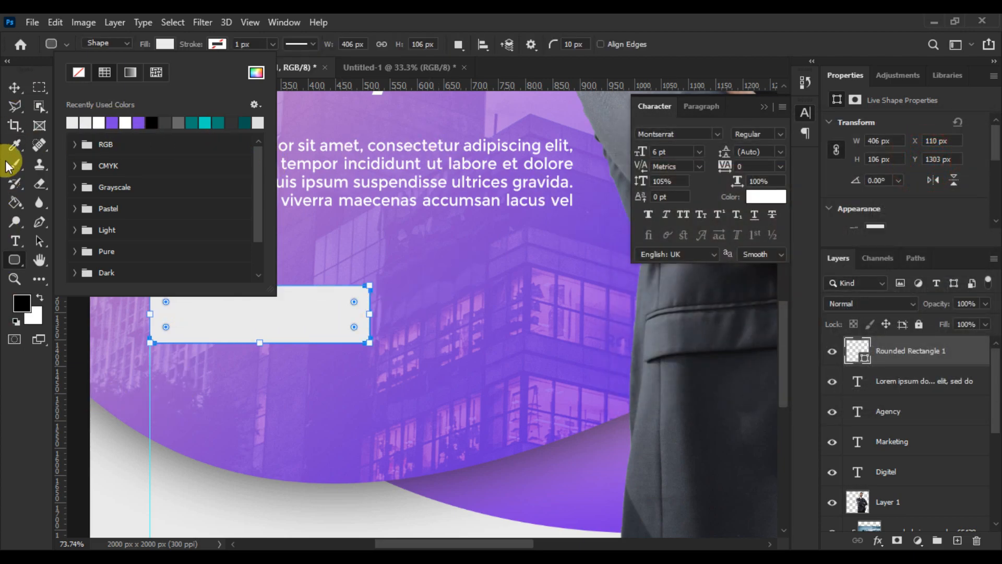
click(14, 87)
- Add the text LEARN MORE in 6 pt Montserrat below the rounded rectangle
click(15, 241)
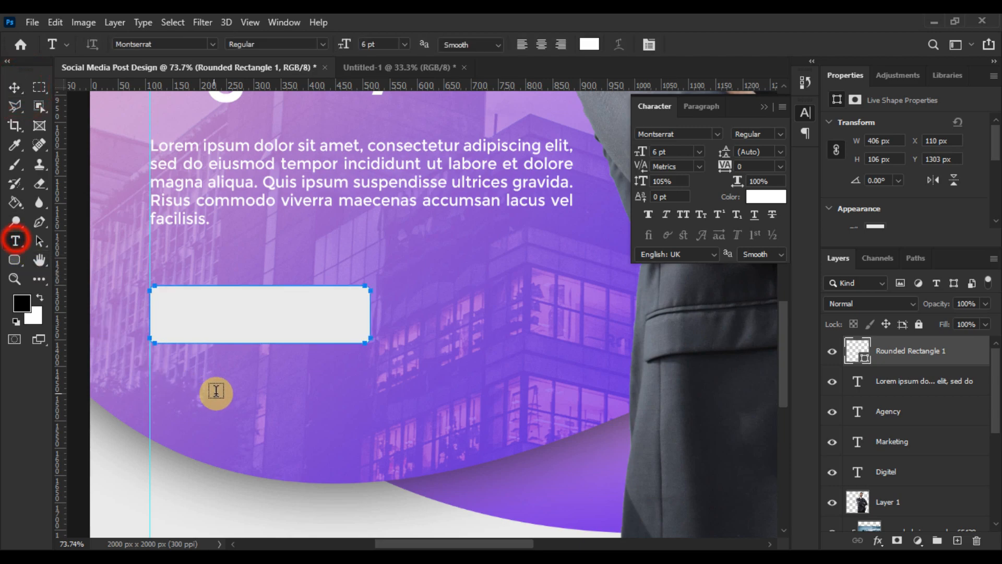
click(226, 400)
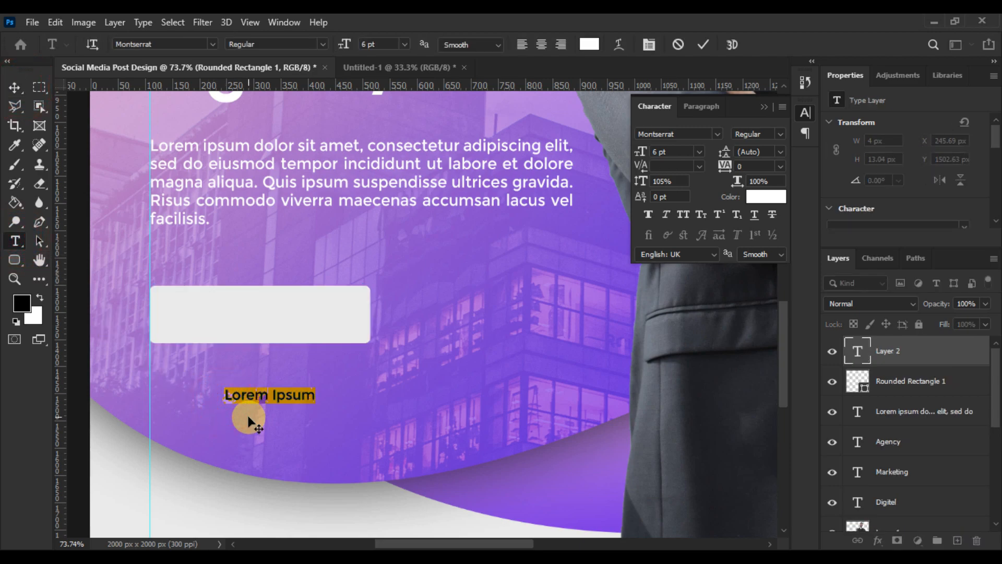
text(LEARN MORE)
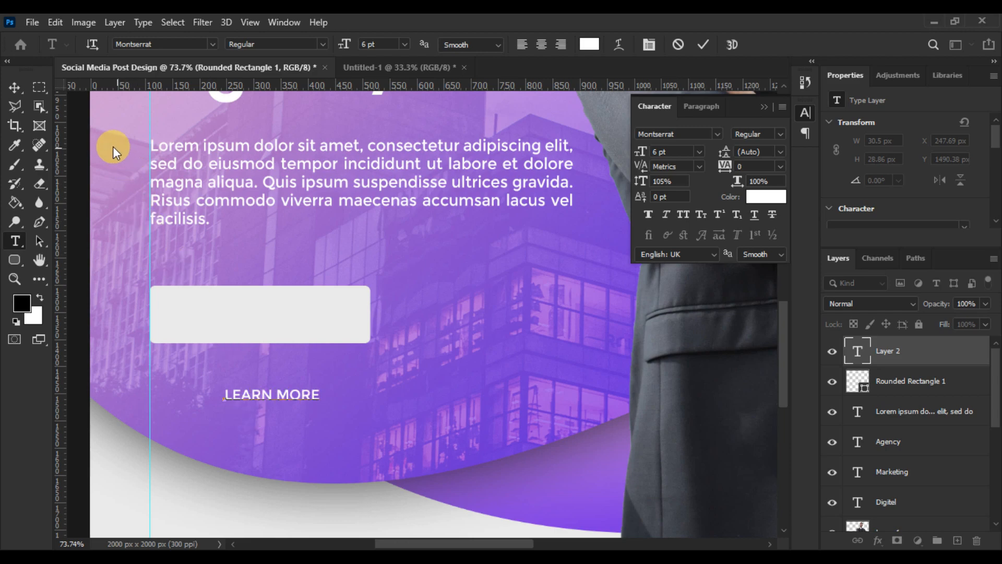
click(15, 92)
- Scale the LEARN MORE text to 199.11% and place it centred on the light grey rounded rectangle
key(ctrl+t)
drag(320, 395, 308, 318)
key(Return)
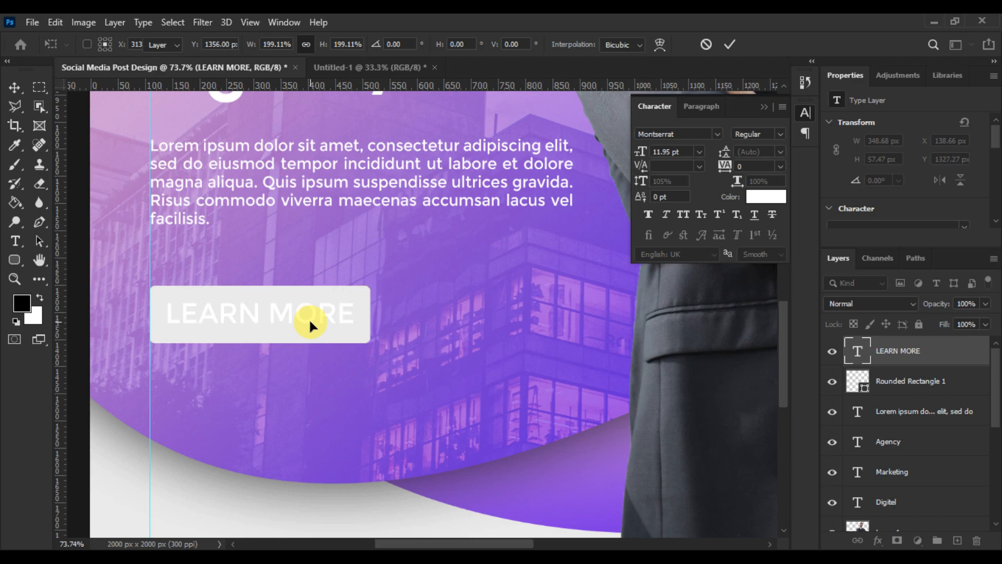
- Colour the LEARN MORE text purple 7d46cf, sampled from the gradient wave
click(763, 196)
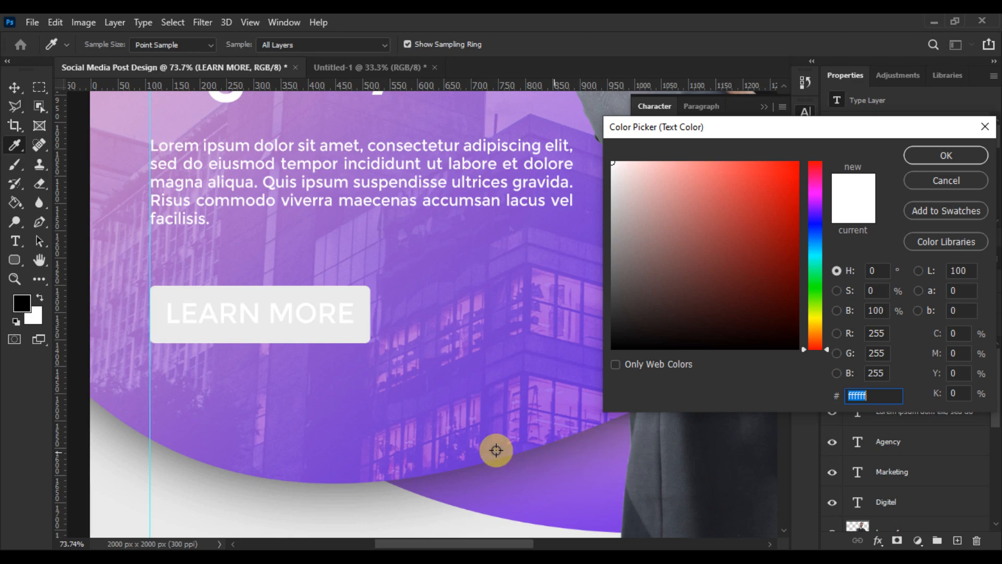
click(324, 433)
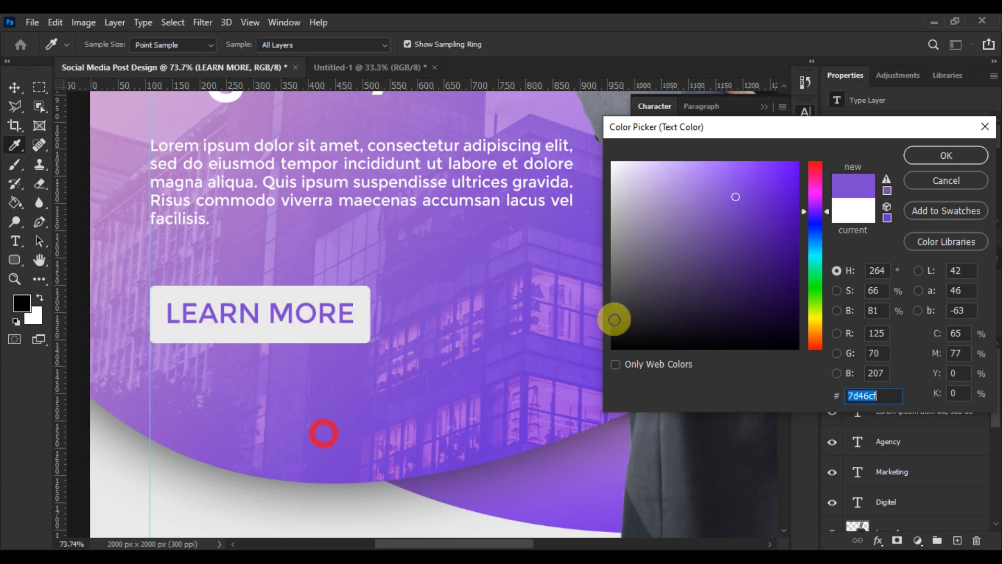
click(918, 157)
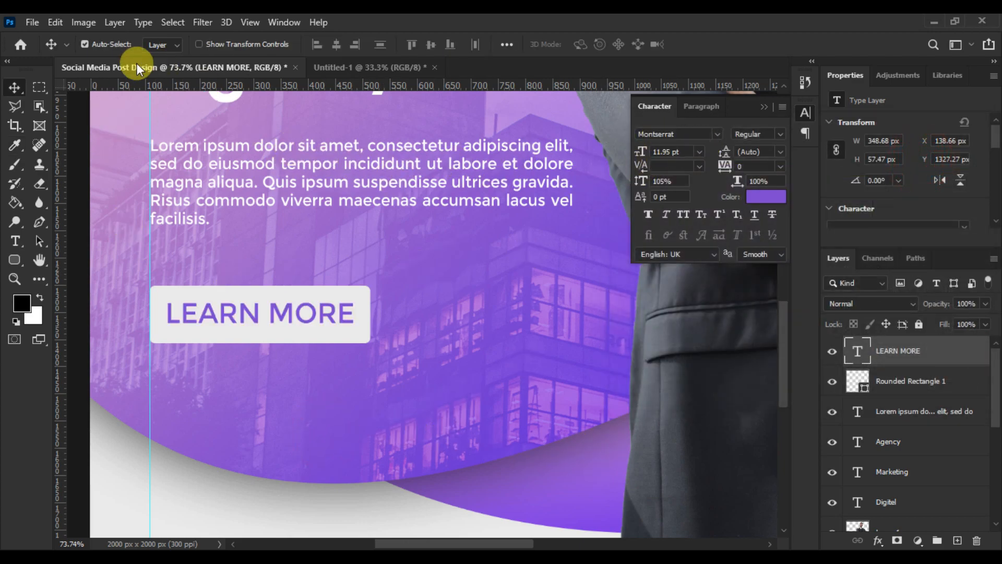
key(ctrl)
key(ctrl+t)
scroll(339, 327, up, 2)
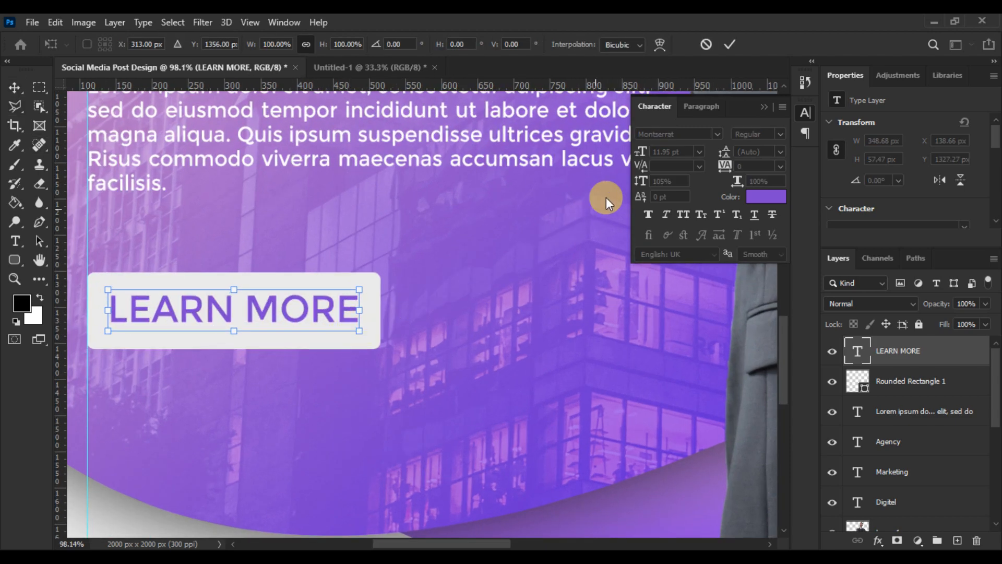
- Change the font of the LEARN MORE text to Nexa Bold Regular
click(15, 242)
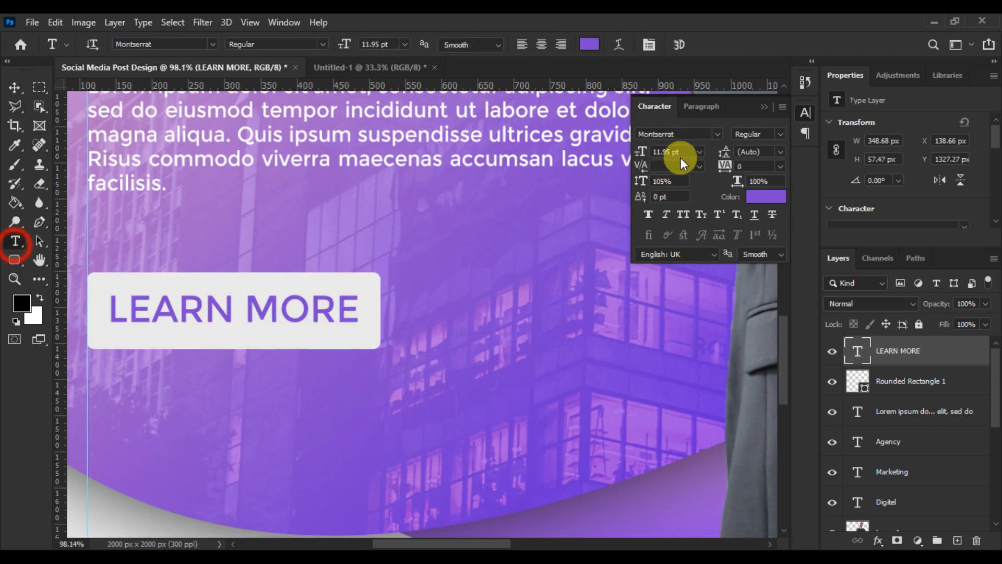
click(717, 135)
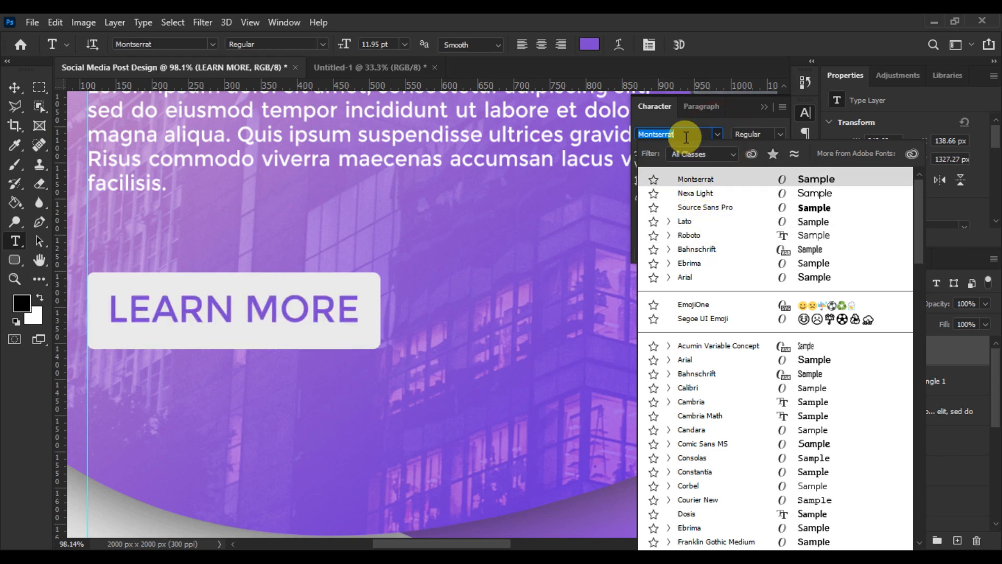
text(Nexa Light)
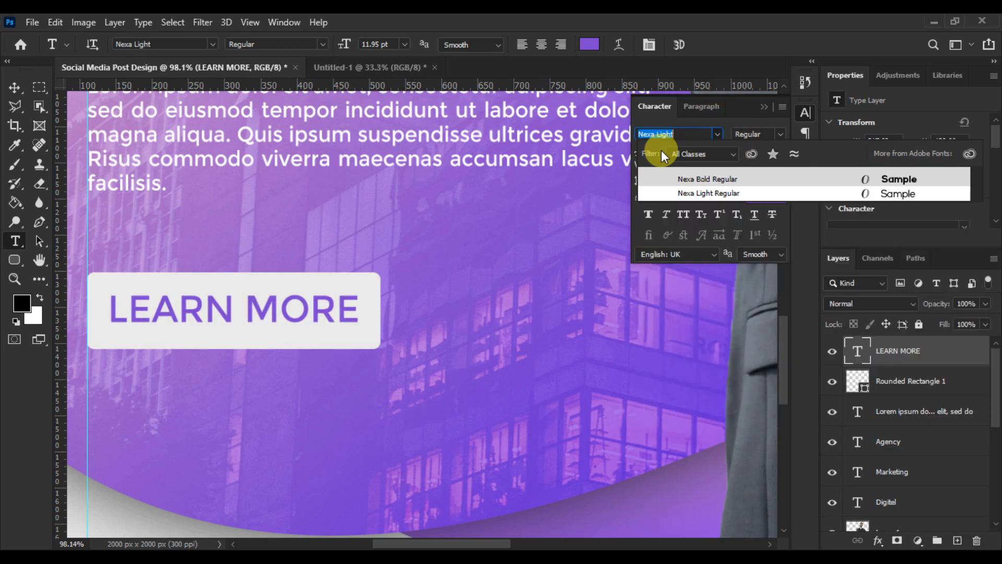
key(Up)
key(Return)
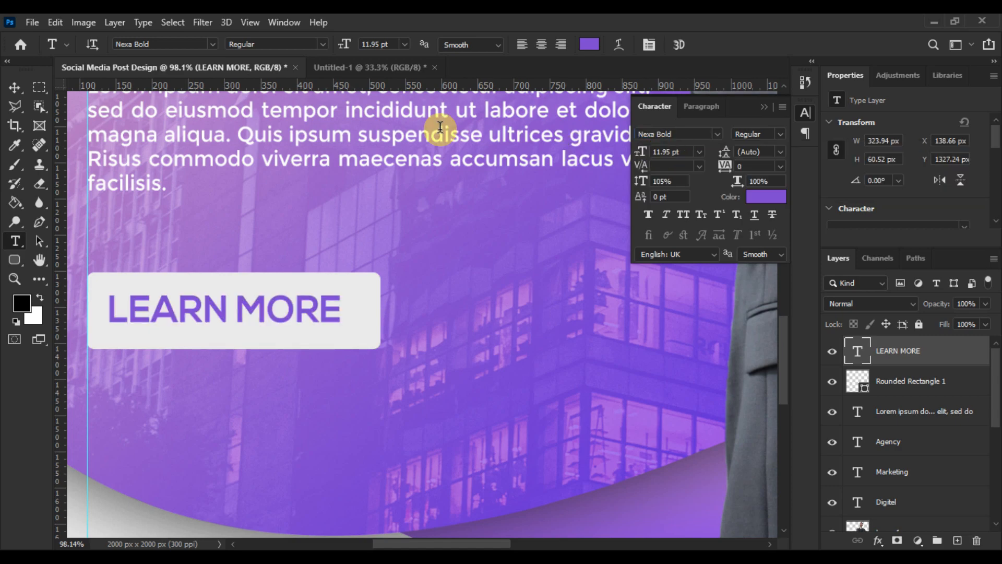
- Scale the LEARN MORE text to 108.27% so it fills more of the rounded rectangle's width
click(15, 88)
scroll(162, 269, up, 2)
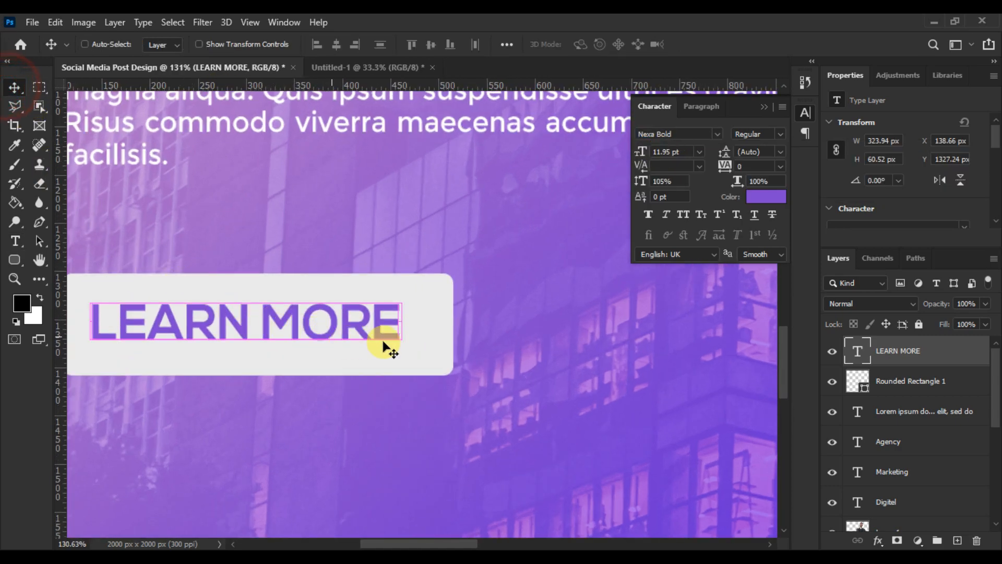
key(ctrl+t)
mouse_move(405, 327)
mouse_down()
mouse_move(433, 330)
mouse_move(394, 330)
mouse_up()
key(Return)
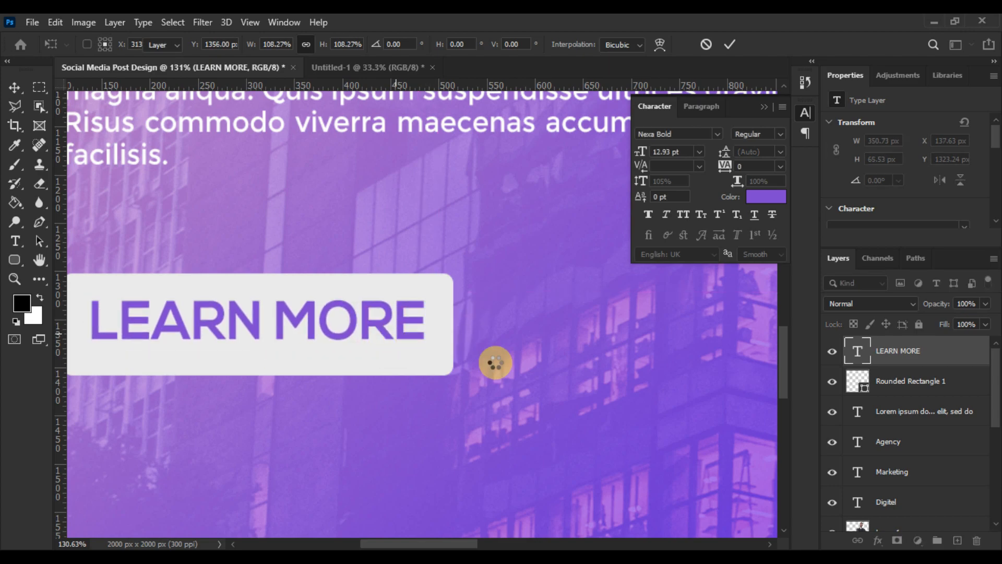
- Align the LEARN MORE text and the rounded rectangle on their horizontal and vertical centres
scroll(634, 386, down, 2)
click(882, 391)
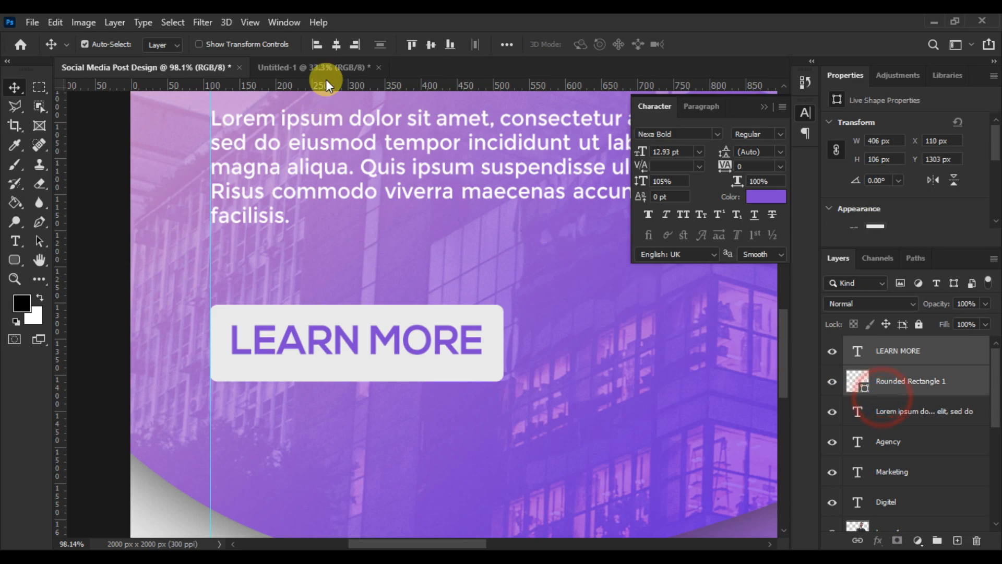
click(336, 45)
click(430, 44)
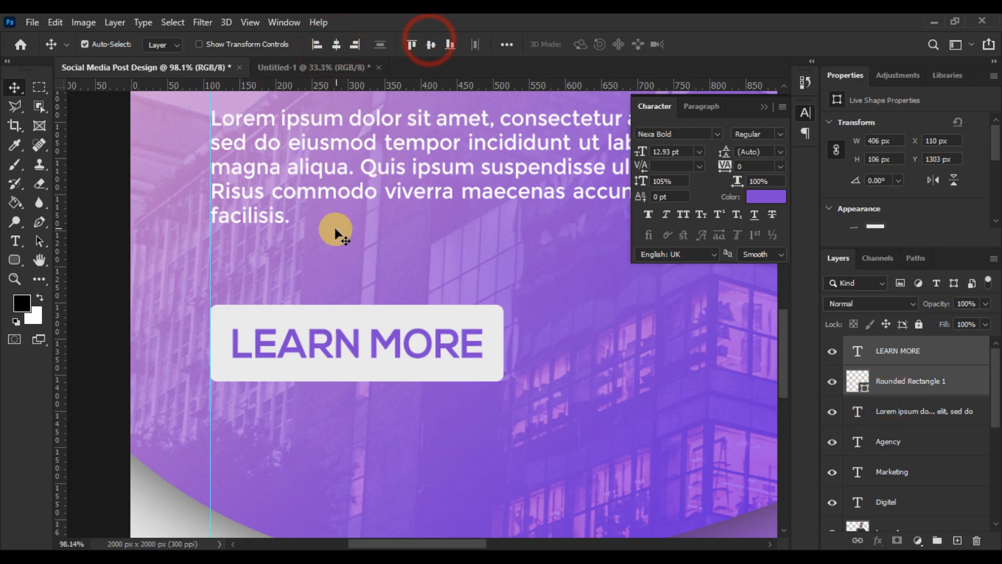
- Move the LEARN MORE text and its rounded rectangle up together, with the rectangle at Y 1270 px
scroll(335, 232, down, 2)
key(ctrl+t)
drag(349, 324, 348, 299)
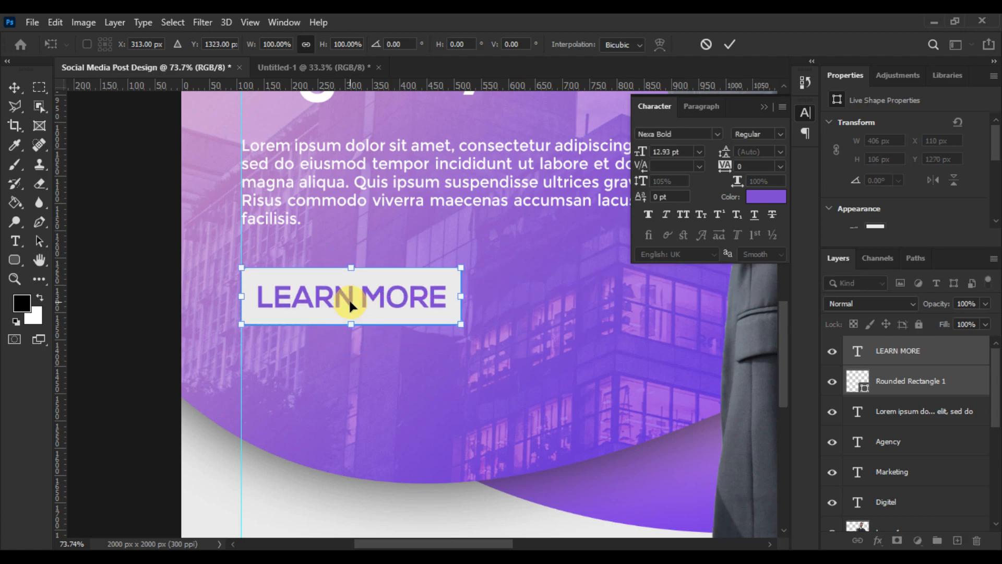
key(Return)
- Copy the social media icons from Untitled-1 to X 110, Y 1444 px below the LEARN MORE button and turn on their white Color Overlay
click(323, 73)
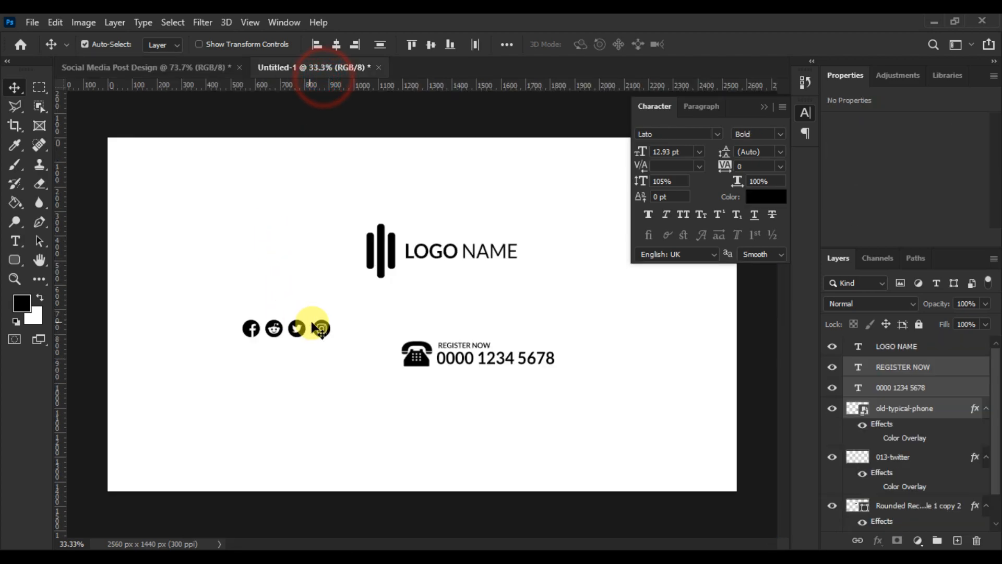
drag(318, 332, 261, 390)
click(875, 385)
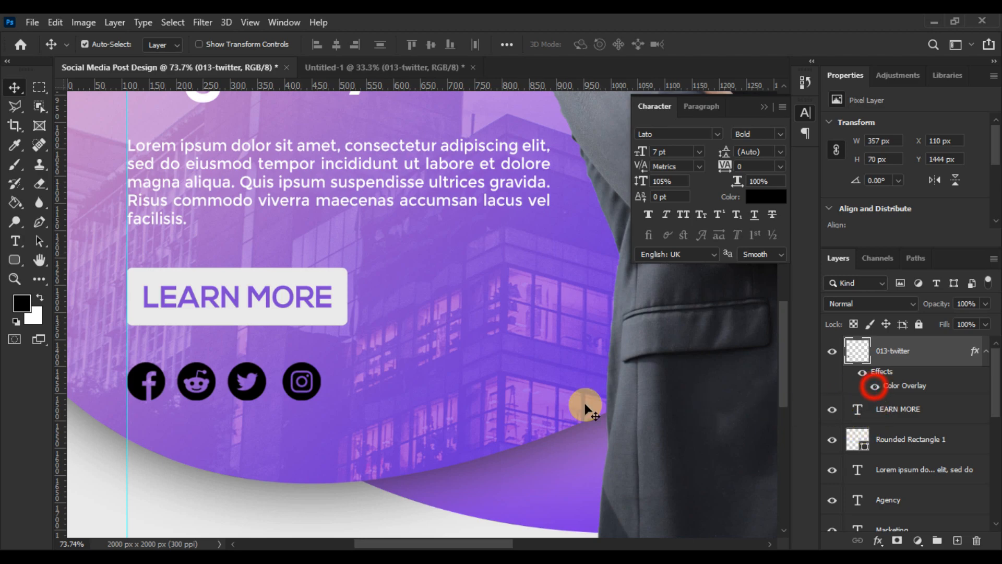
scroll(360, 389, down, 11)
scroll(386, 391, up, 1)
drag(314, 389, 306, 354)
scroll(358, 409, up, 1)
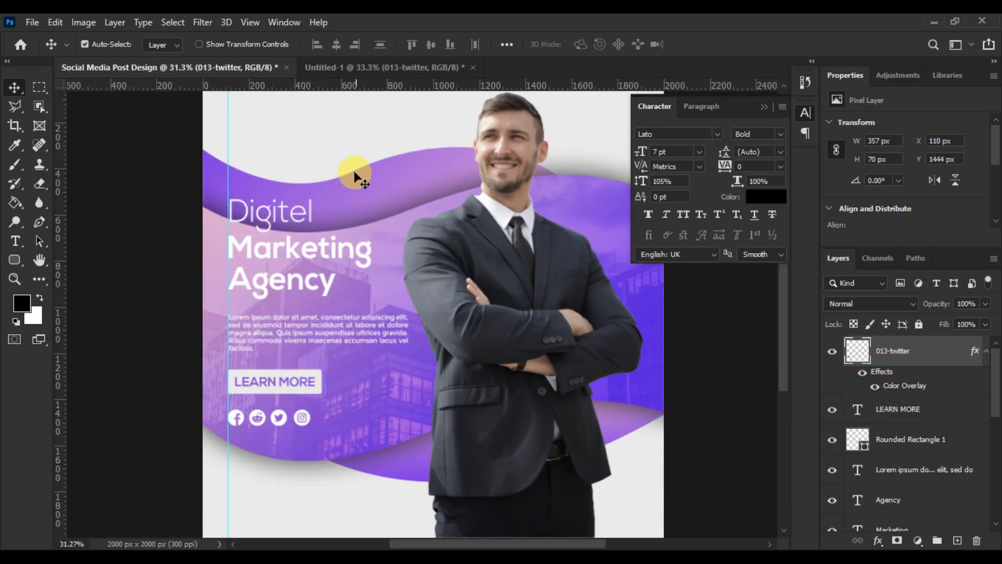
- Copy the bar symbol and LOGO NAME text from Untitled-1 above the headline, scaled to about 552 px wide and placed at the guide
click(349, 69)
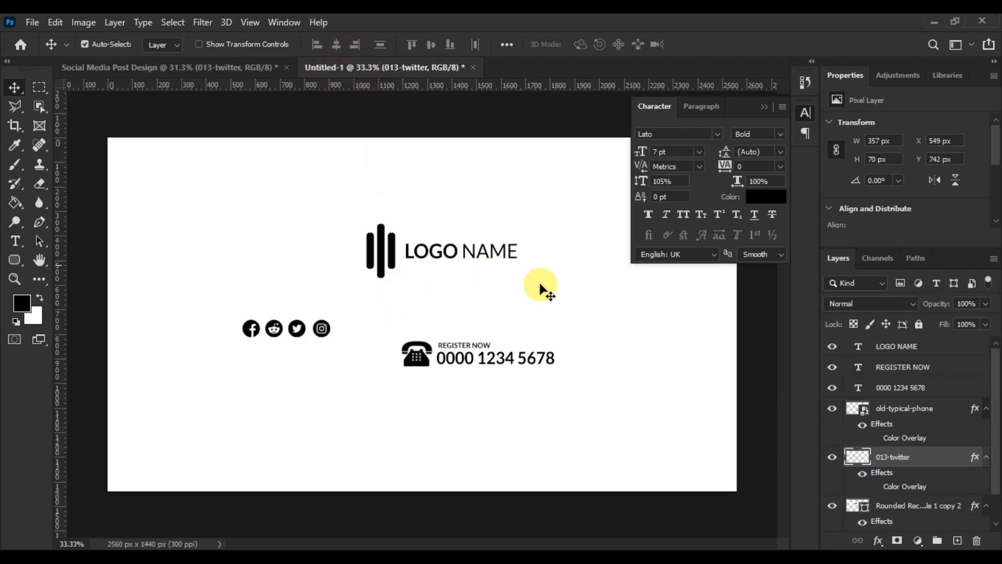
scroll(903, 478, down, 1)
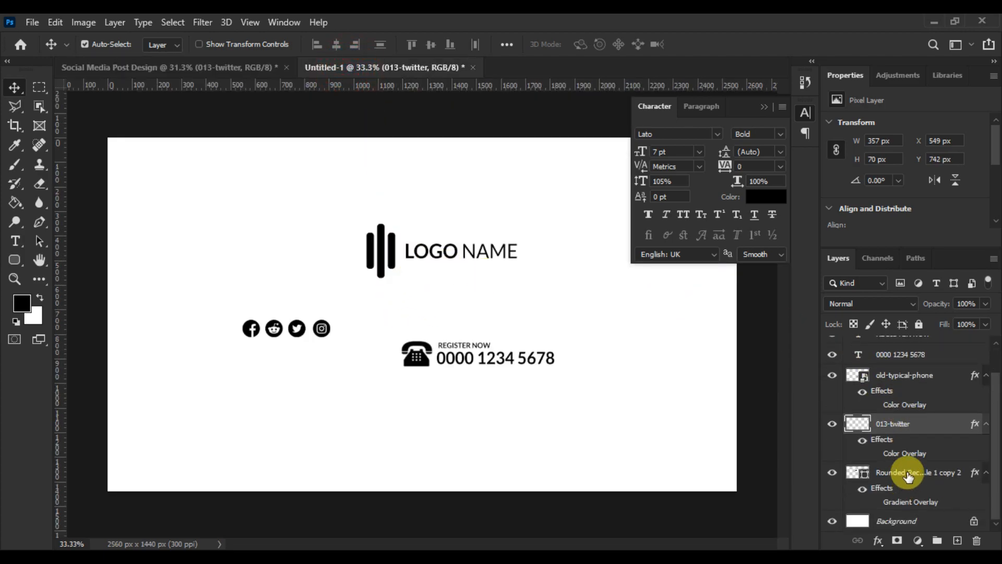
click(908, 475)
scroll(911, 472, up, 1)
drag(906, 352, 345, 279)
key(ctrl+t)
scroll(312, 204, up, 2)
drag(455, 263, 388, 223)
key(Return)
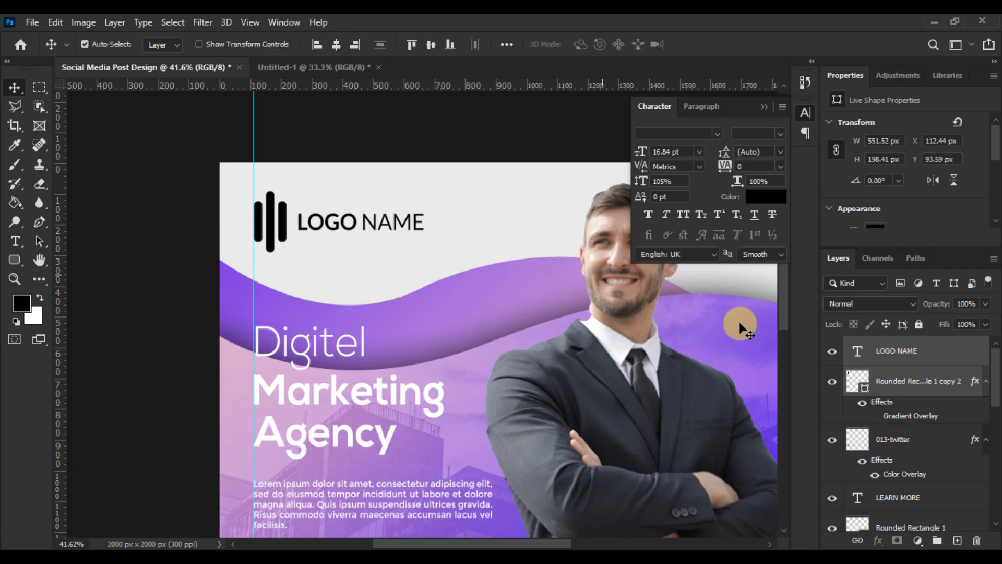
- Turn on the Gradient Overlay of the logo's bar symbol and move the whole logo down to Y 140 px
click(875, 416)
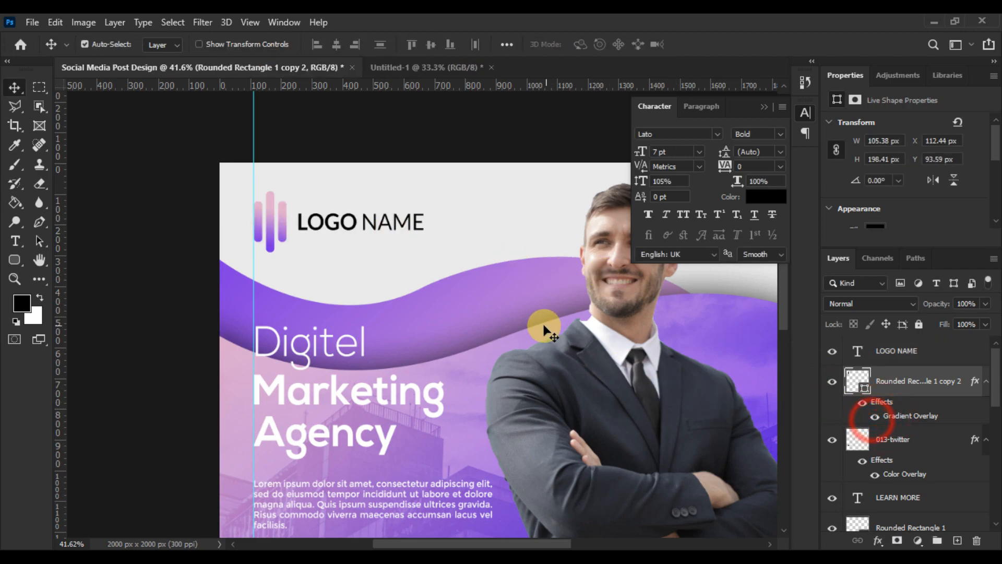
key(ctrl+t)
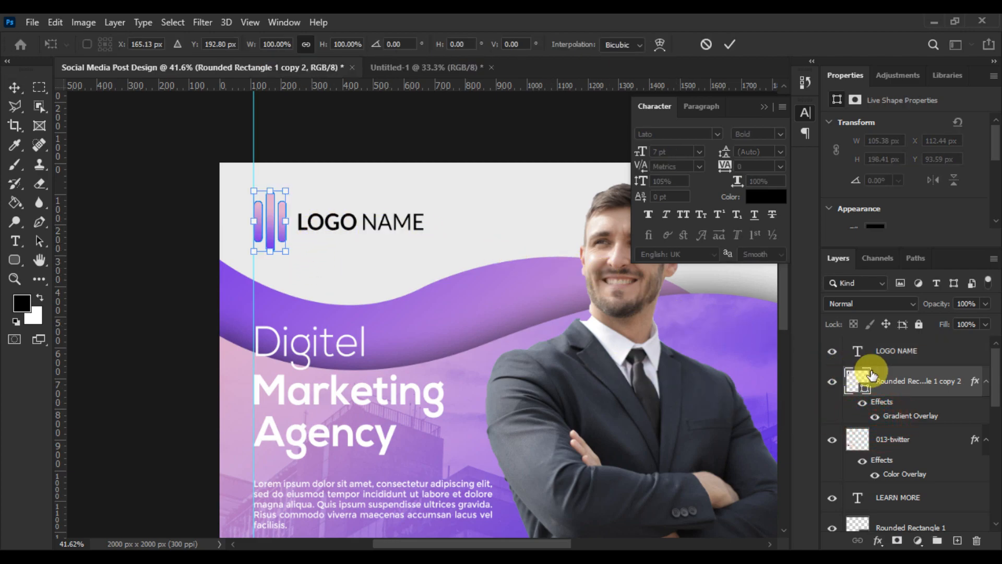
click(906, 360)
scroll(454, 272, up, 1)
scroll(454, 271, down, 3)
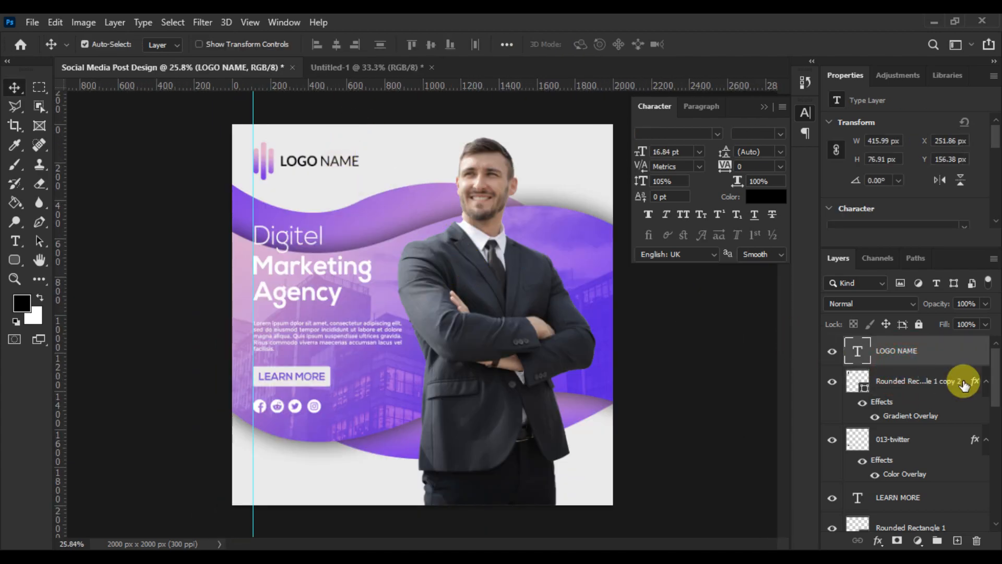
click(904, 381)
key(ctrl+t)
drag(287, 157, 301, 167)
key(Return)
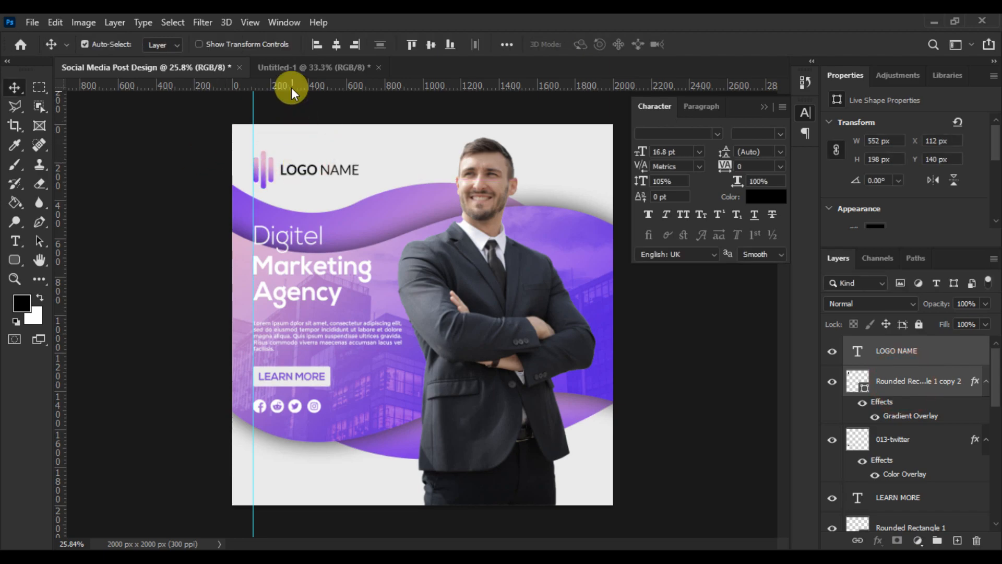
- Copy the telephone icon, REGISTER NOW text and phone number from Untitled-1 below the waves, with the icon's purple Color Overlay turned on
click(291, 68)
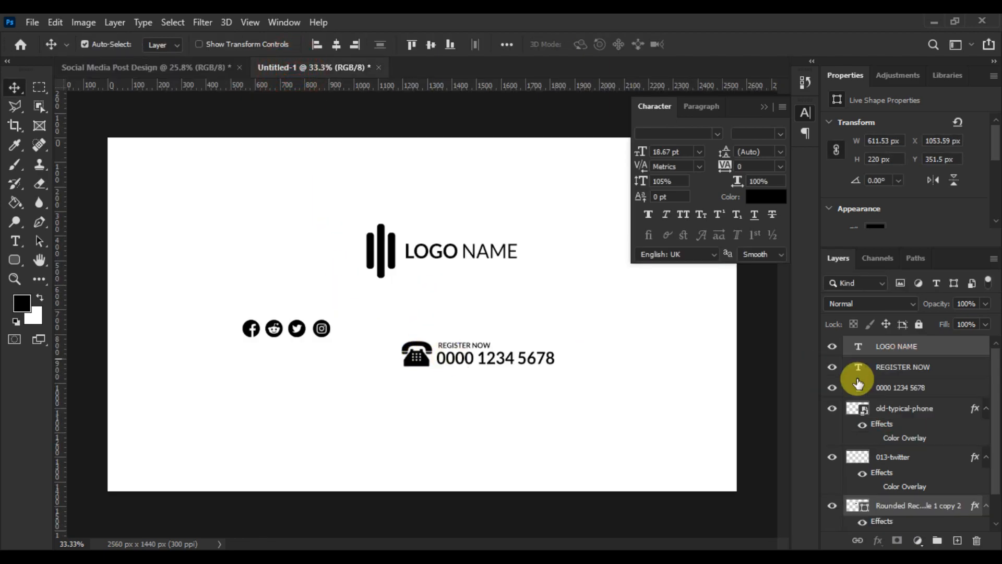
click(894, 429)
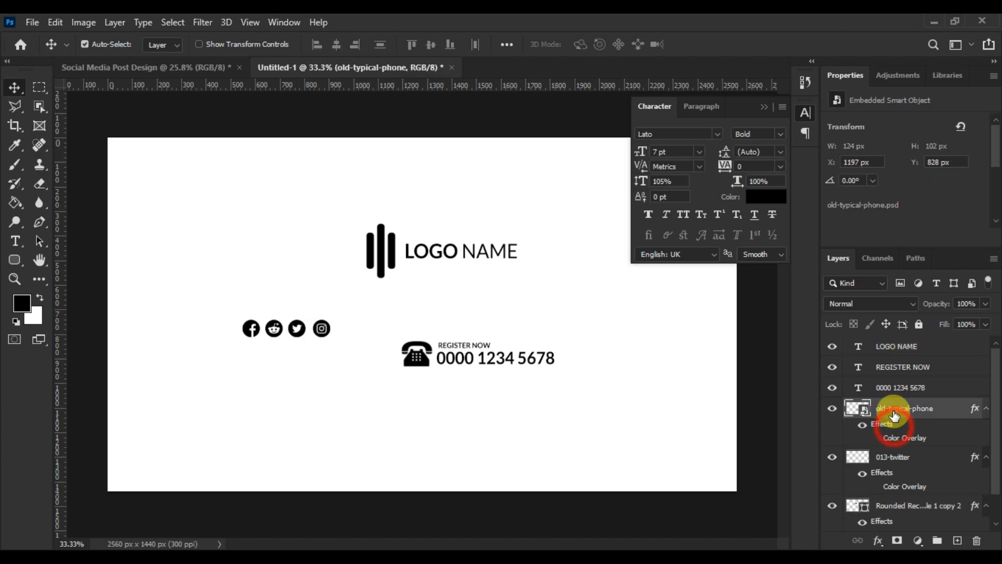
click(894, 388)
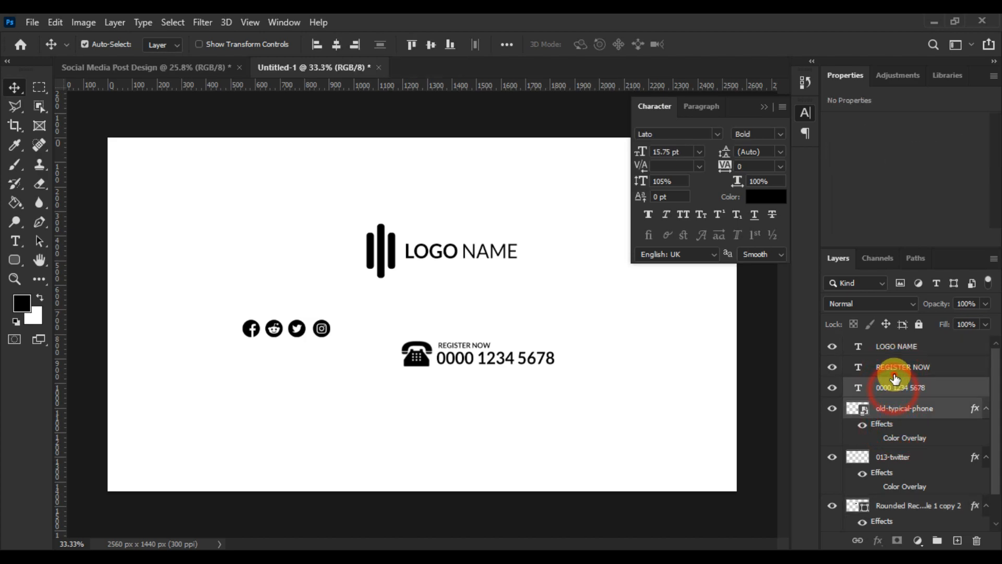
shift+click(894, 377)
drag(908, 380, 338, 495)
key(ctrl+t)
scroll(365, 441, up, 2)
key(Return)
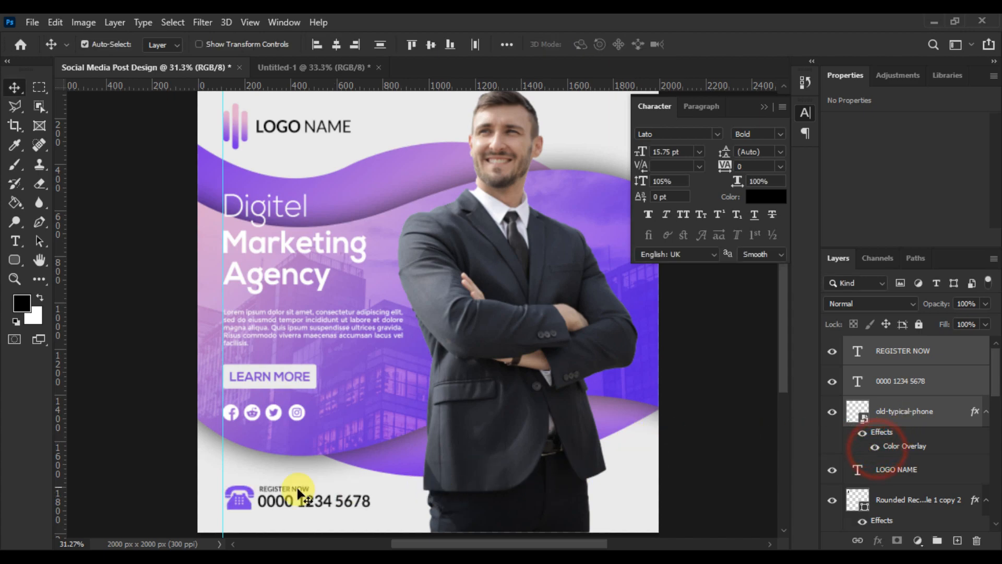
- Scale the telephone contact block to 99.92% and shift it to line up with the vertical guide, centred at Y 1832 px
scroll(237, 507, up, 3)
key(ctrl+t)
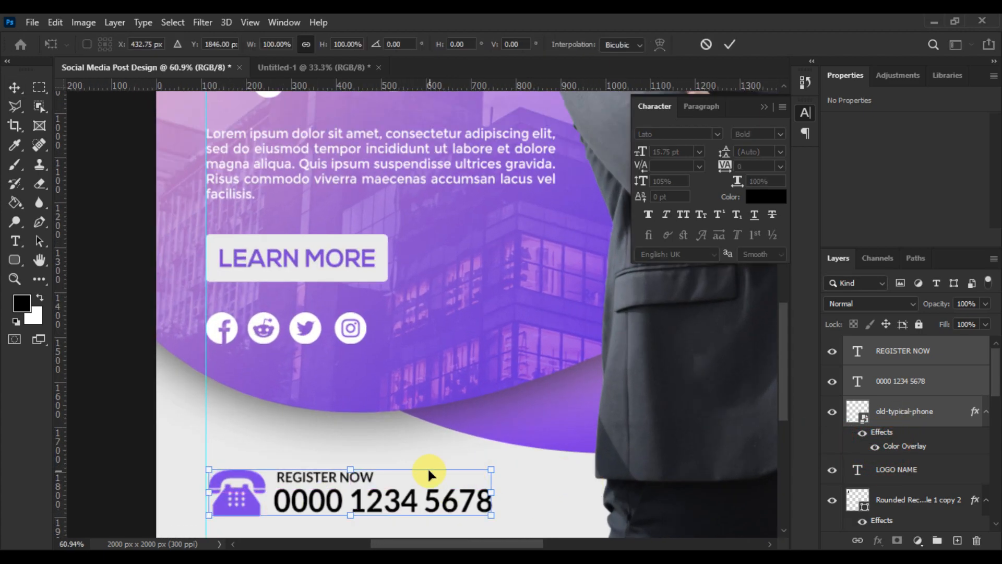
scroll(412, 482, up, 2)
drag(282, 502, 254, 509)
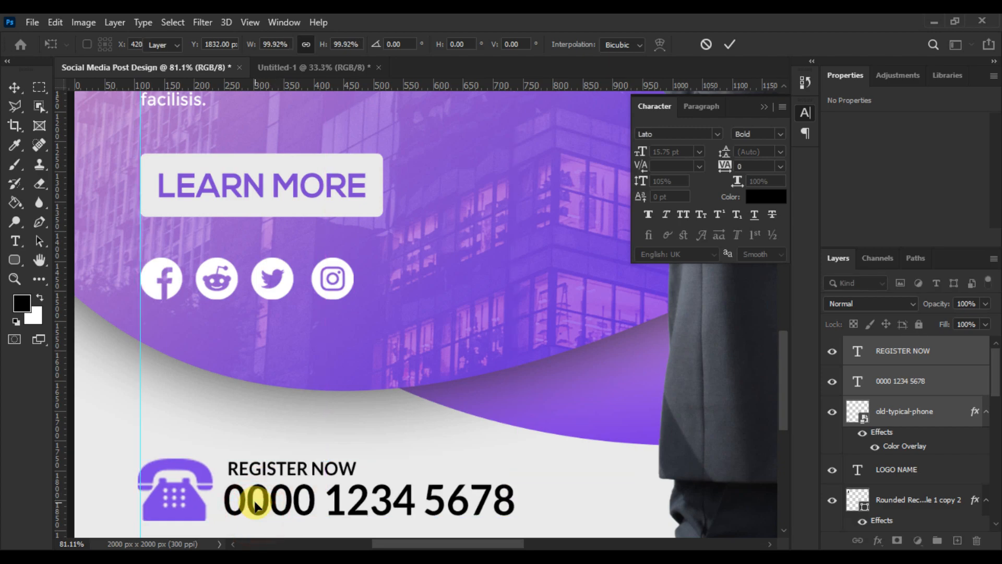
key(Return)
scroll(271, 506, down, 5)
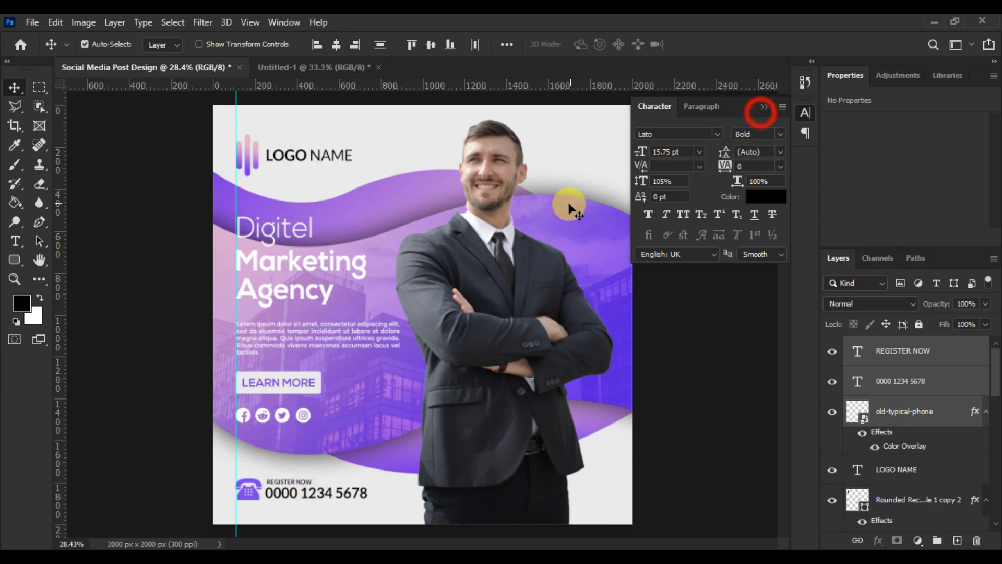
- Collapse the Character settings and gather all layers above Background, including REGISTER NOW and the phone number, in one group
click(763, 104)
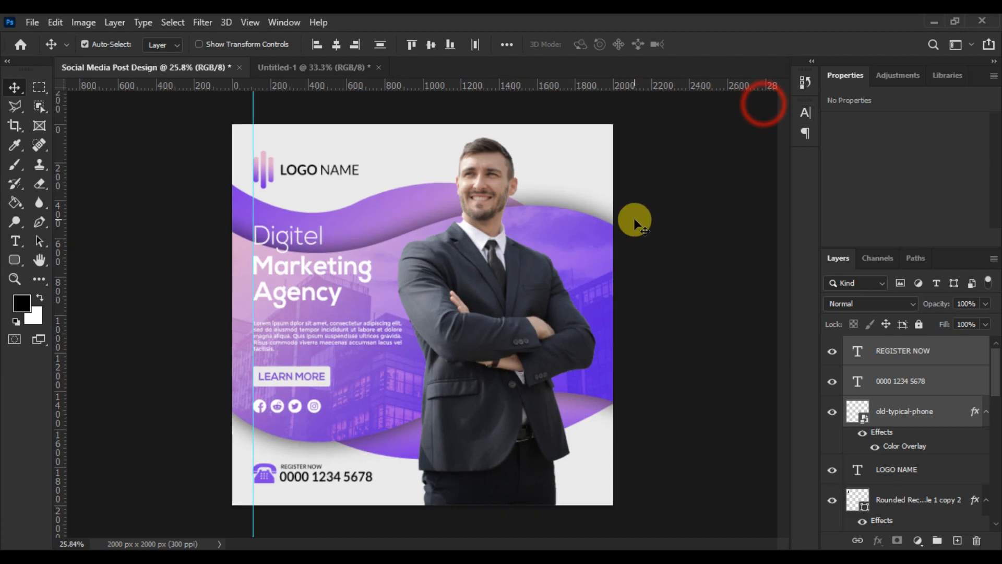
scroll(633, 218, up, 1)
scroll(635, 222, down, 1)
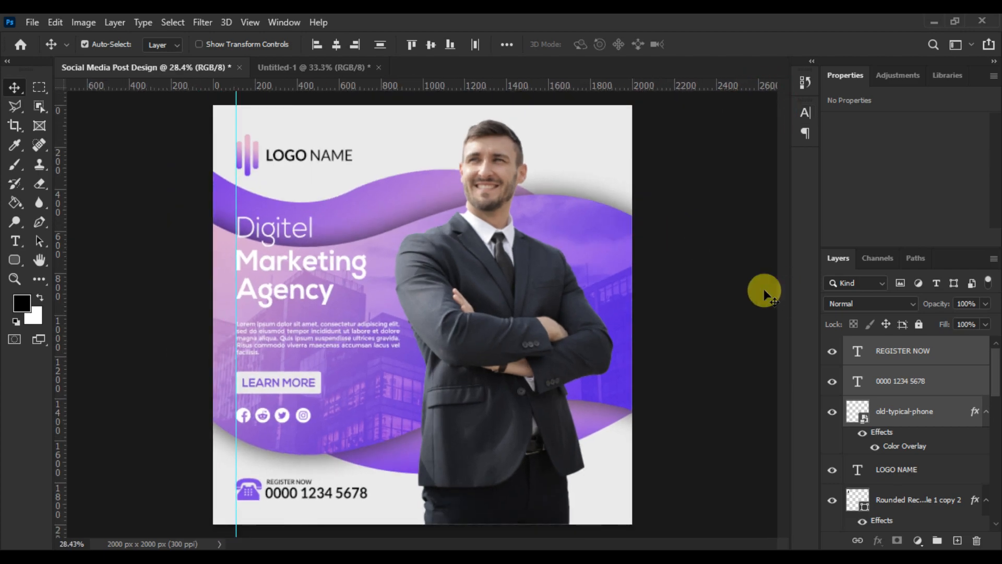
scroll(856, 380, down, 10)
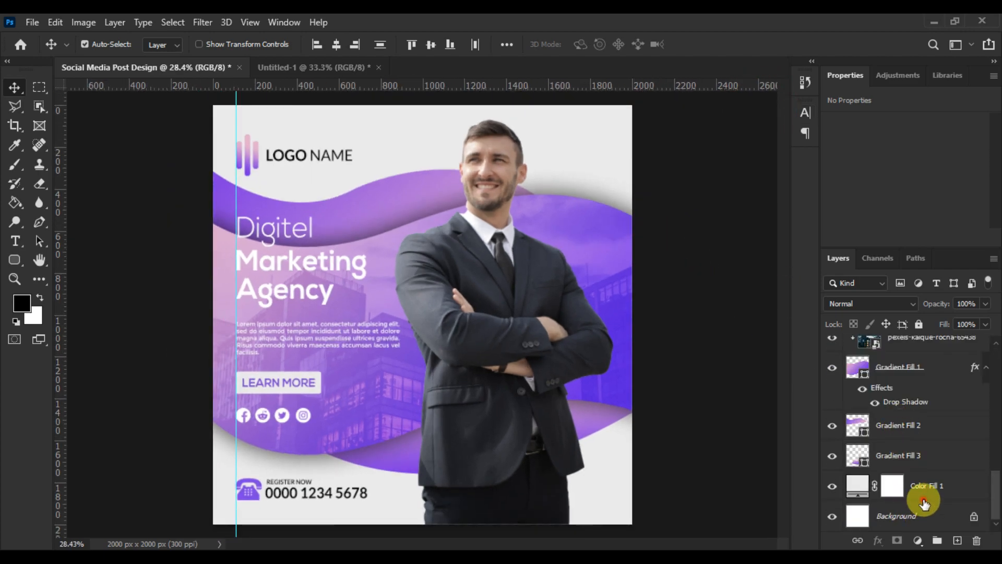
shift+click(924, 502)
click(937, 540)
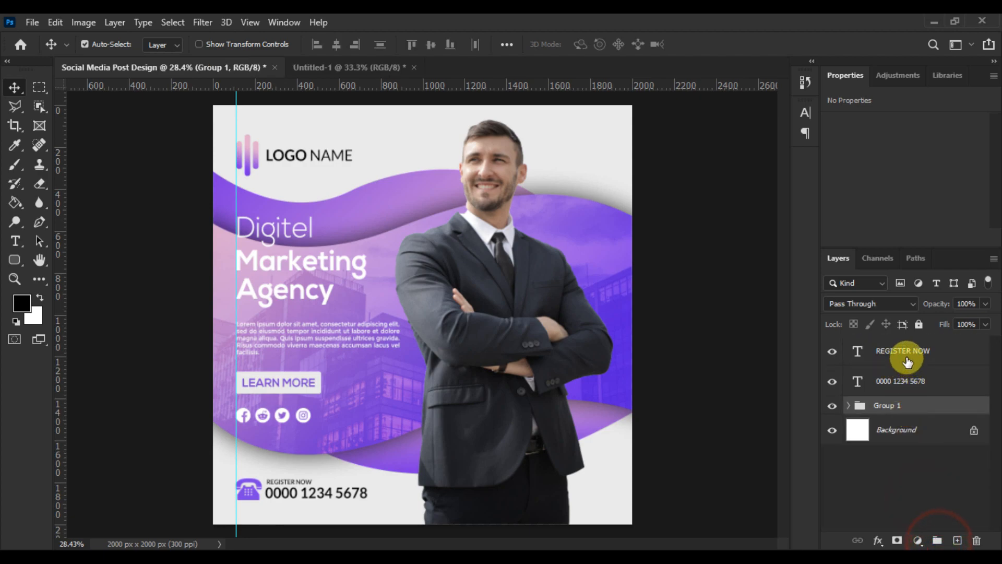
click(904, 359)
shift+click(901, 381)
drag(901, 351, 900, 407)
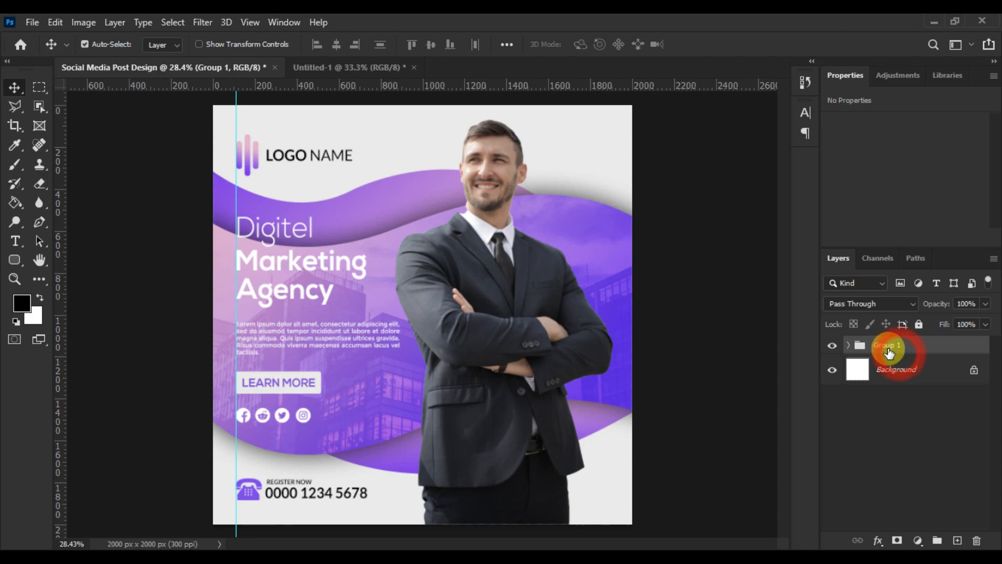
- Rename the group as Social Media Post Banner
double_click(889, 353)
click(940, 86)
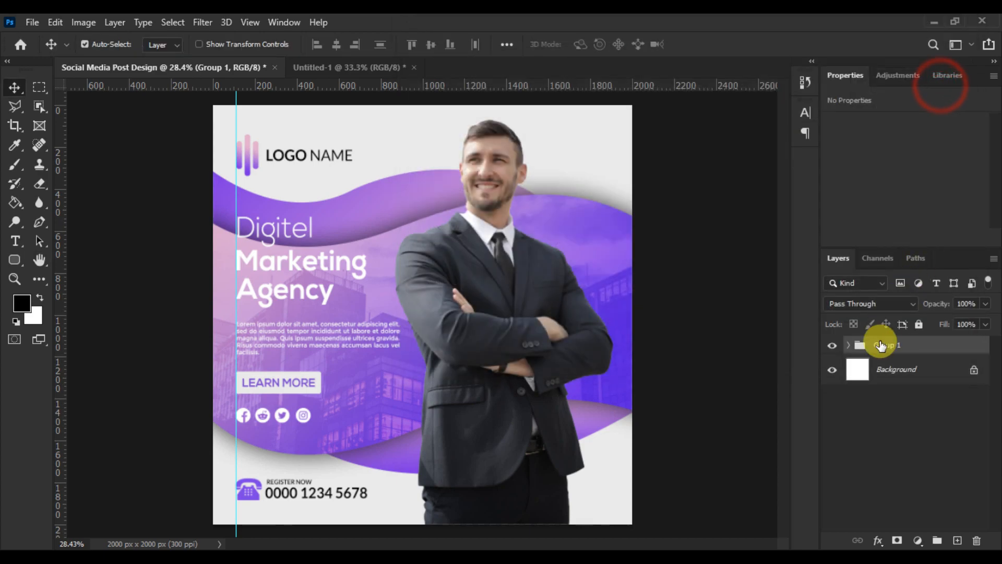
double_click(881, 345)
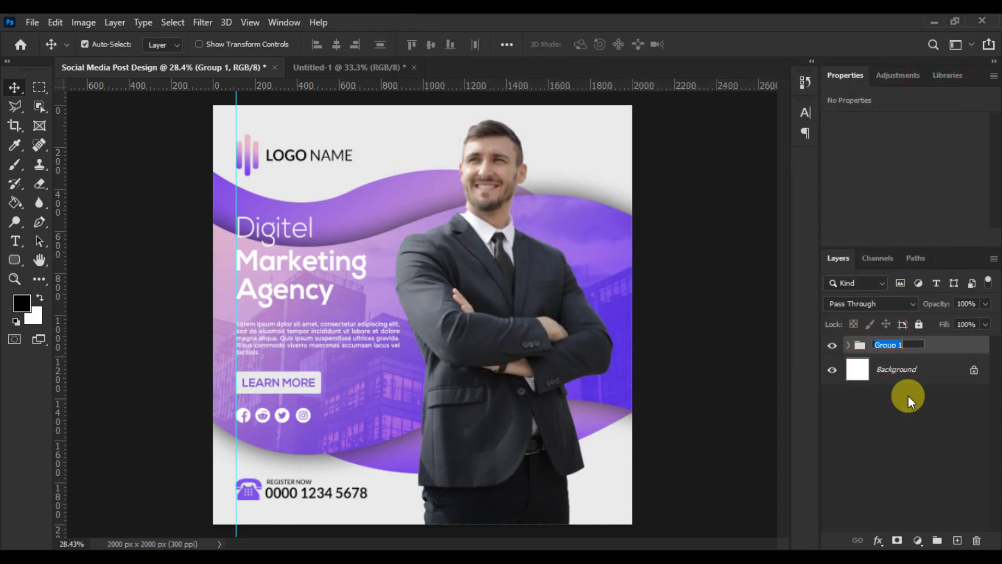
text(Social Media Psot)
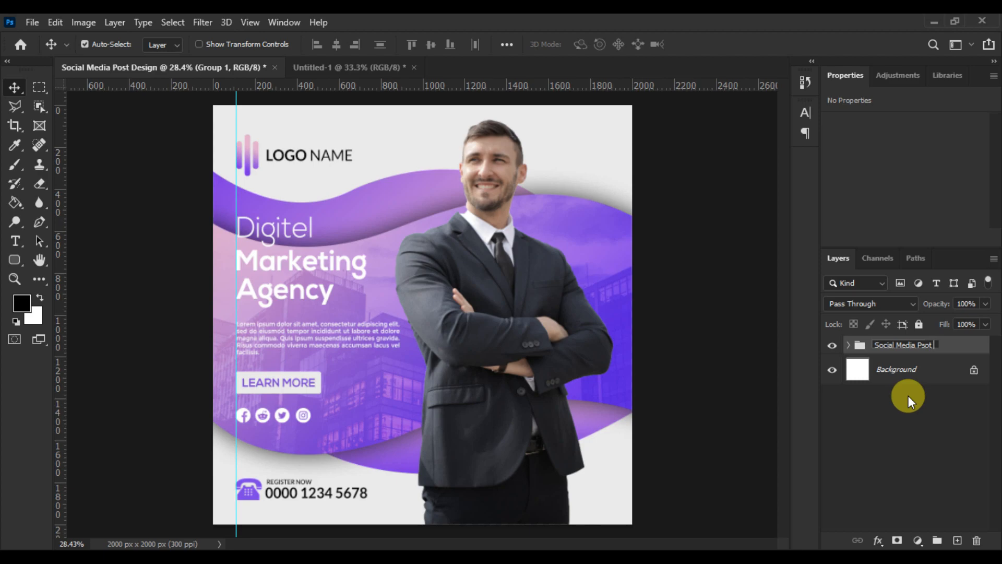
key(BackSpace)
key(BackSpace)
key(BackSpace)
text(ost Banner)
key(Return)
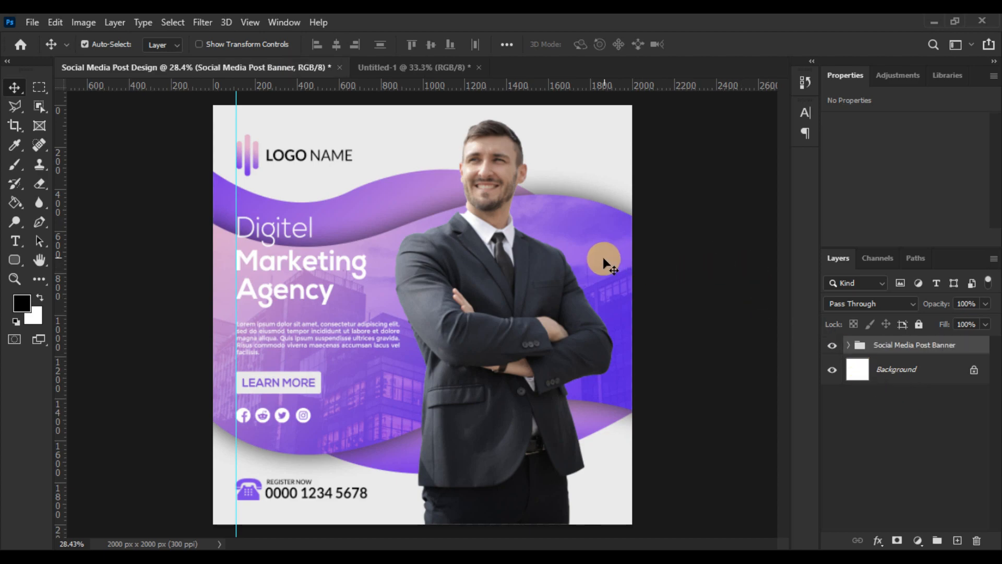
scroll(613, 262, down, 2)
scroll(623, 268, up, 1)
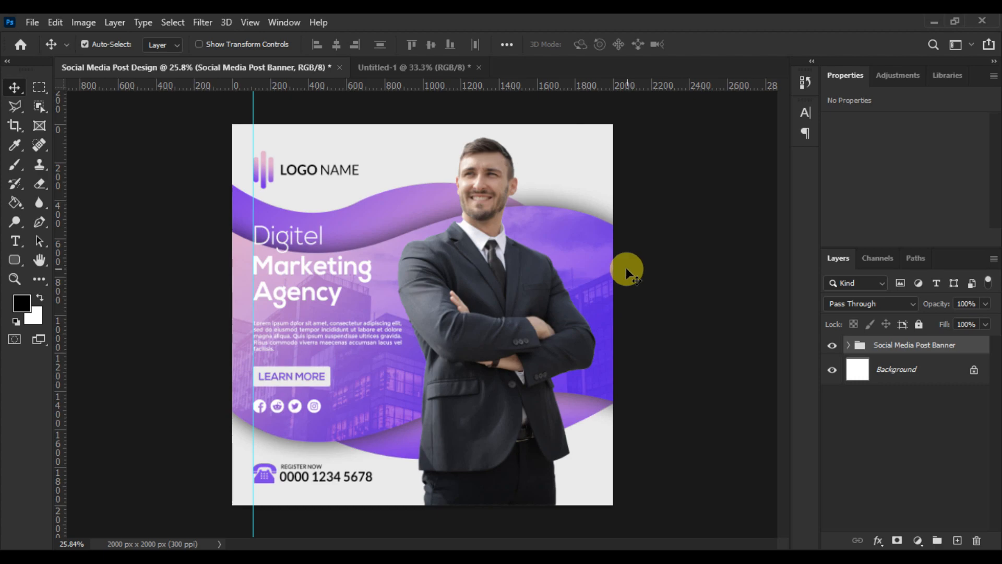
scroll(625, 267, up, 1)
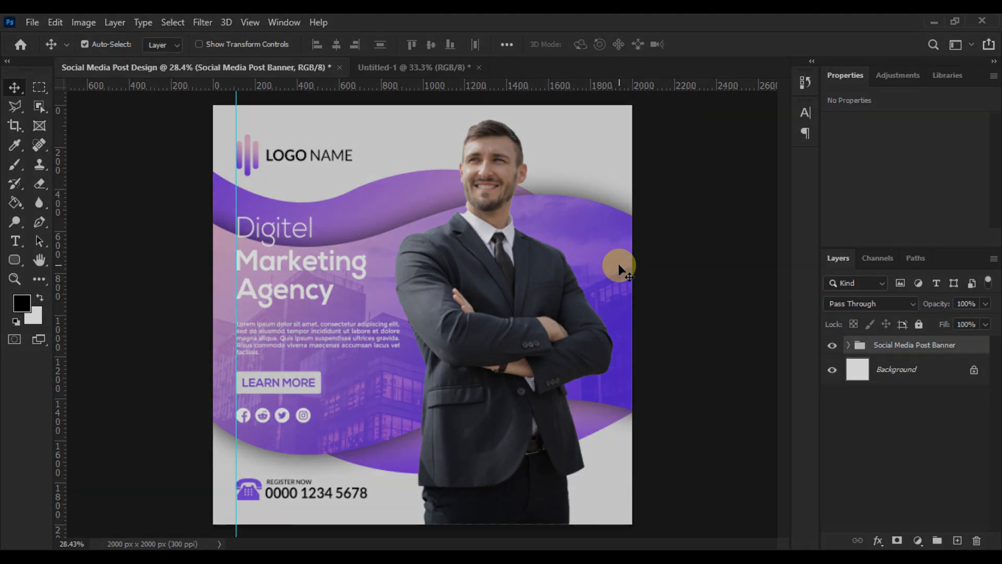